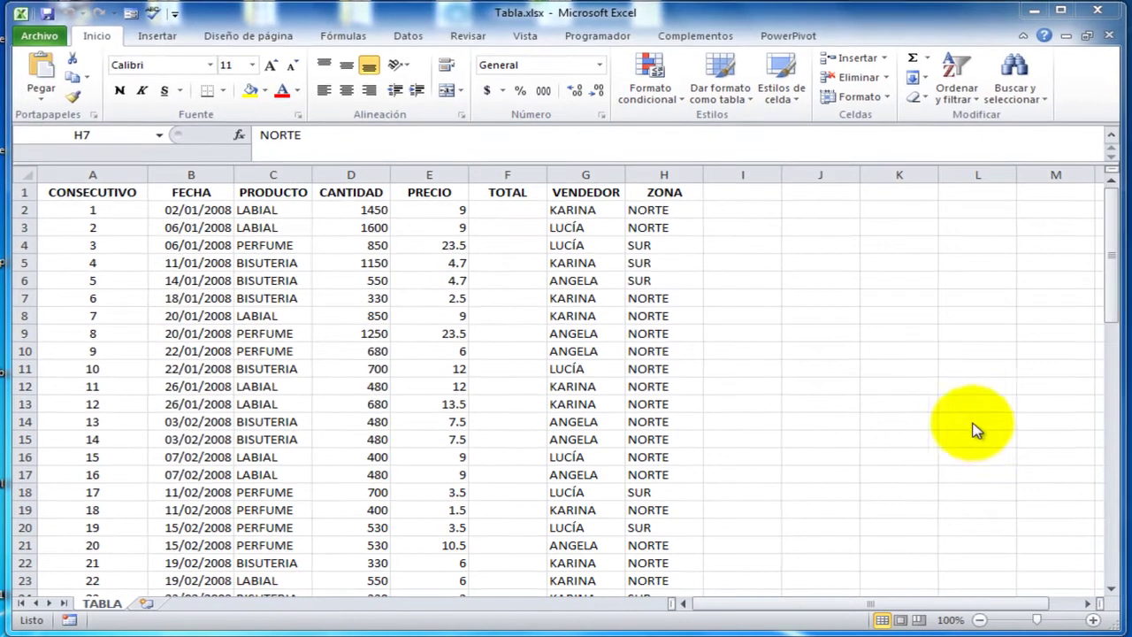
- Check the extent of the sales data by selecting the range A1:H67 and its first and last cells
{"action": "left_click", "coordinate": [798, 349]}
{"action": "left_click_drag", "start_coordinate": [92, 191], "coordinate": [652, 551]}
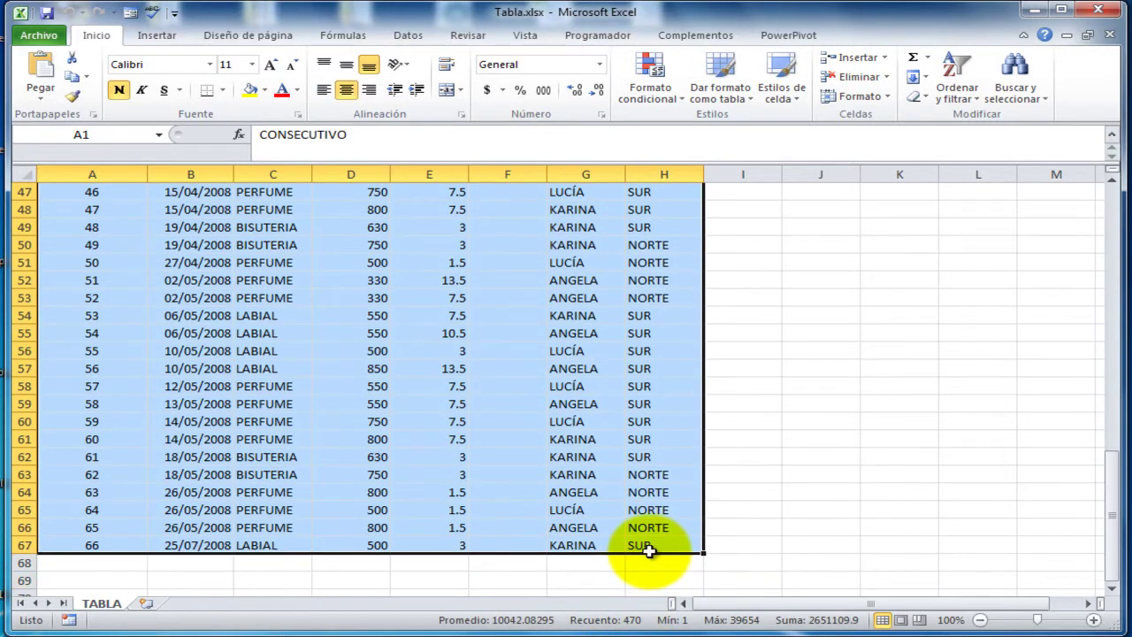
{"action": "scroll", "coordinate": [652, 541], "scroll_direction": "up", "scroll_amount": 7}
{"action": "scroll", "coordinate": [645, 546], "scroll_direction": "up", "scroll_amount": 8}
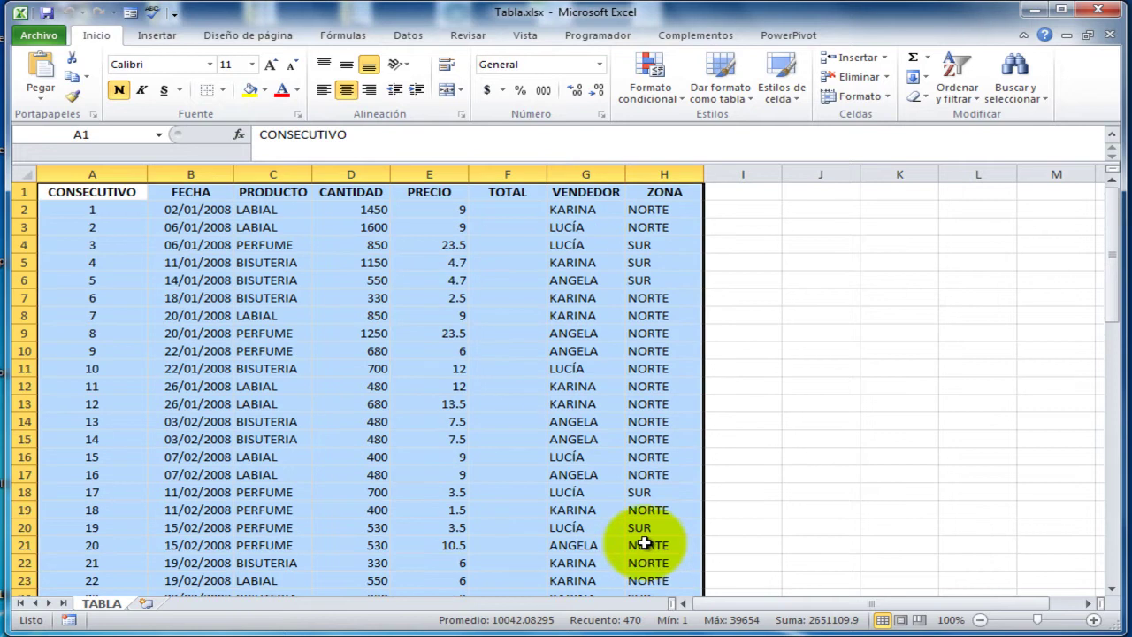
{"action": "left_click", "coordinate": [71, 185]}
{"action": "scroll", "coordinate": [662, 397], "scroll_direction": "down", "scroll_amount": 19}
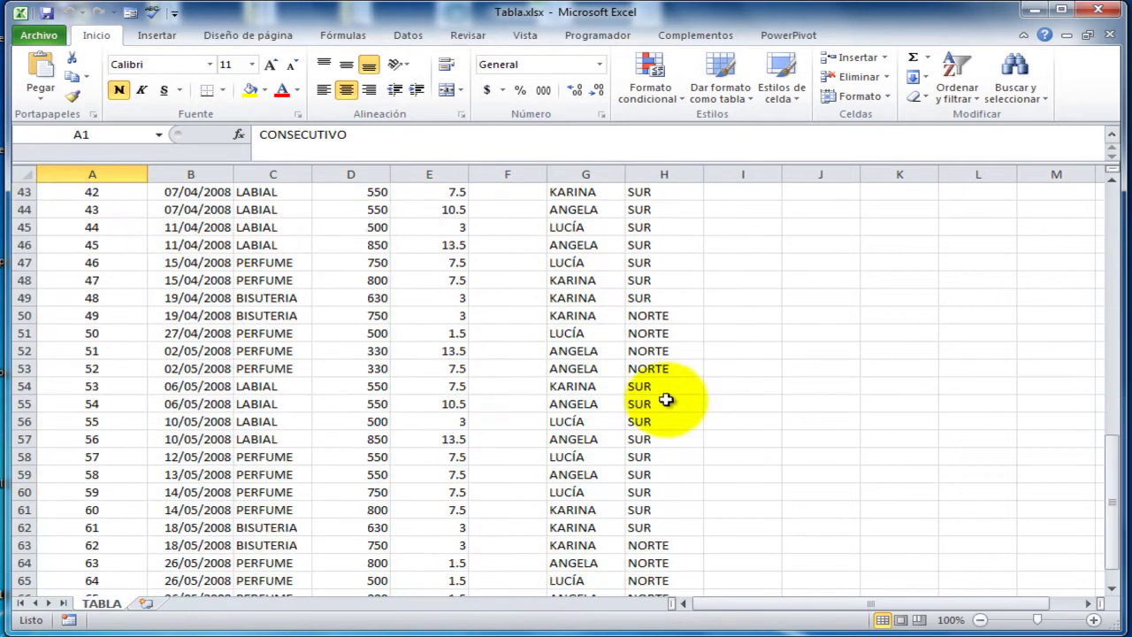
{"action": "left_click", "coordinate": [648, 353]}
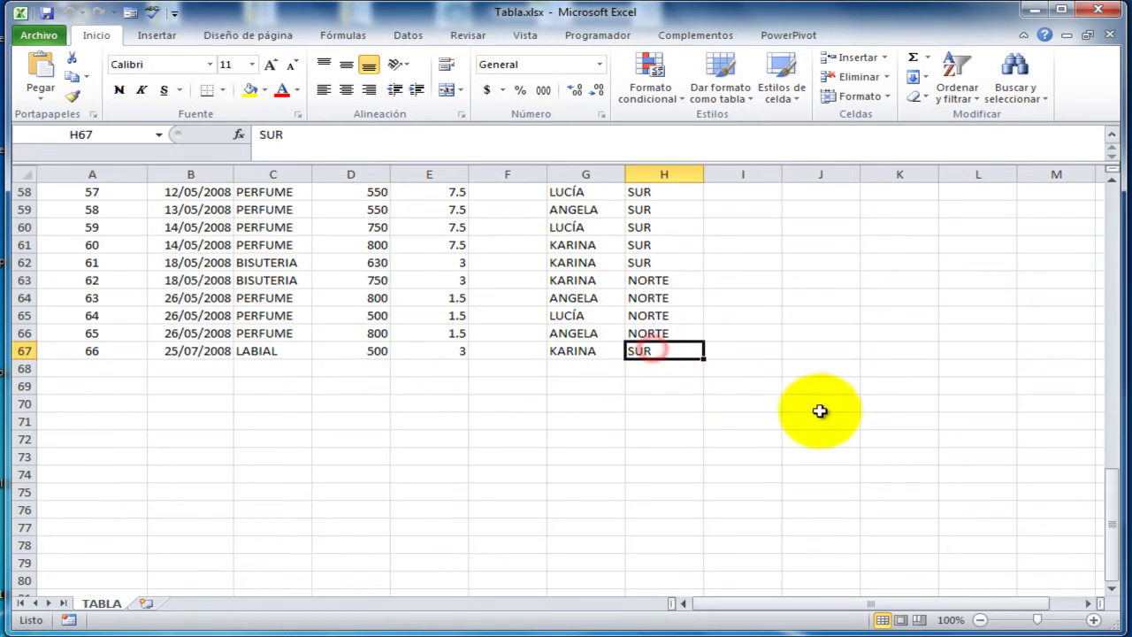
{"action": "scroll", "coordinate": [712, 410], "scroll_direction": "up", "scroll_amount": 5}
{"action": "scroll", "coordinate": [712, 411], "scroll_direction": "up", "scroll_amount": 14}
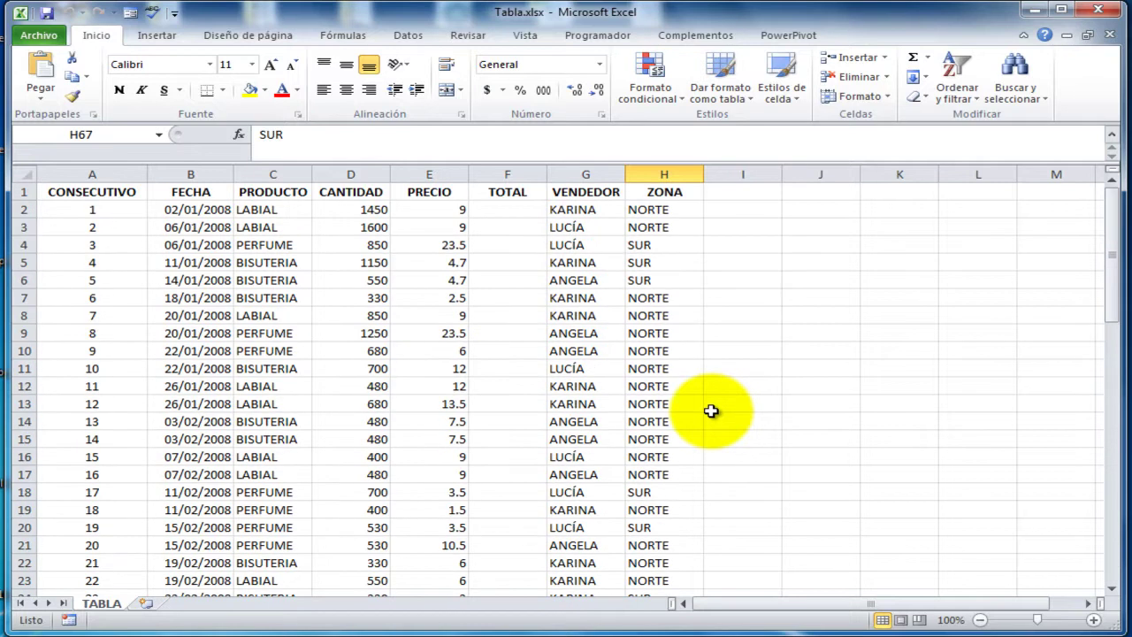
- Review the header row A1:H1 and the records listed beneath it
{"action": "left_click_drag", "start_coordinate": [38, 192], "coordinate": [682, 196]}
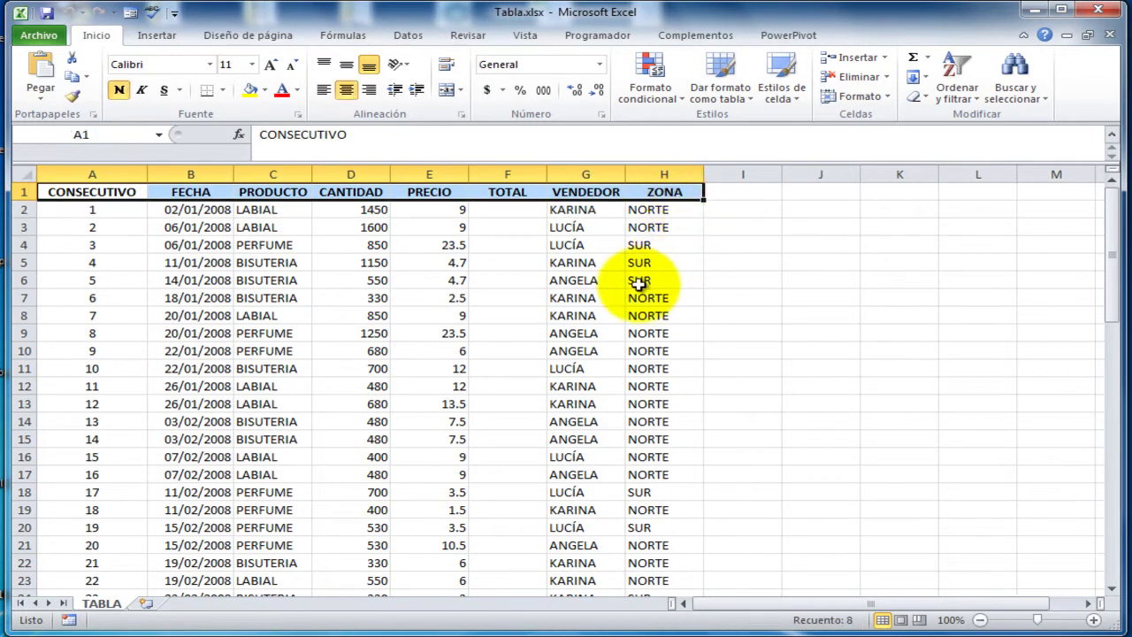
{"action": "scroll", "coordinate": [320, 323], "scroll_direction": "down", "scroll_amount": 13}
{"action": "scroll", "coordinate": [284, 330], "scroll_direction": "down", "scroll_amount": 7}
{"action": "scroll", "coordinate": [284, 329], "scroll_direction": "up", "scroll_amount": 20}
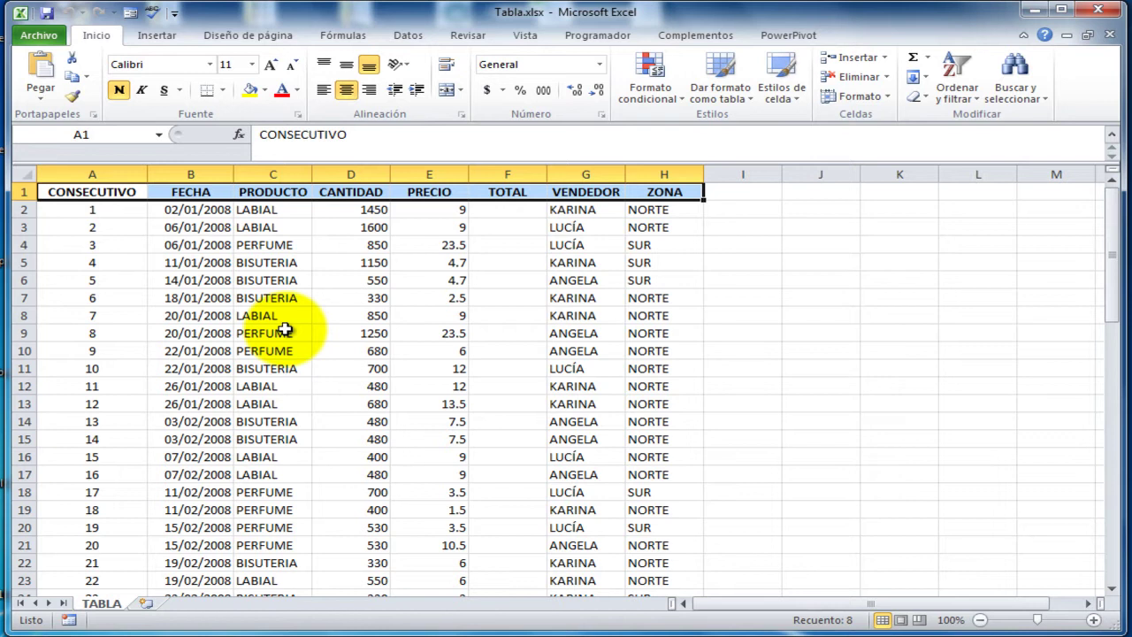
{"action": "left_click", "coordinate": [675, 349]}
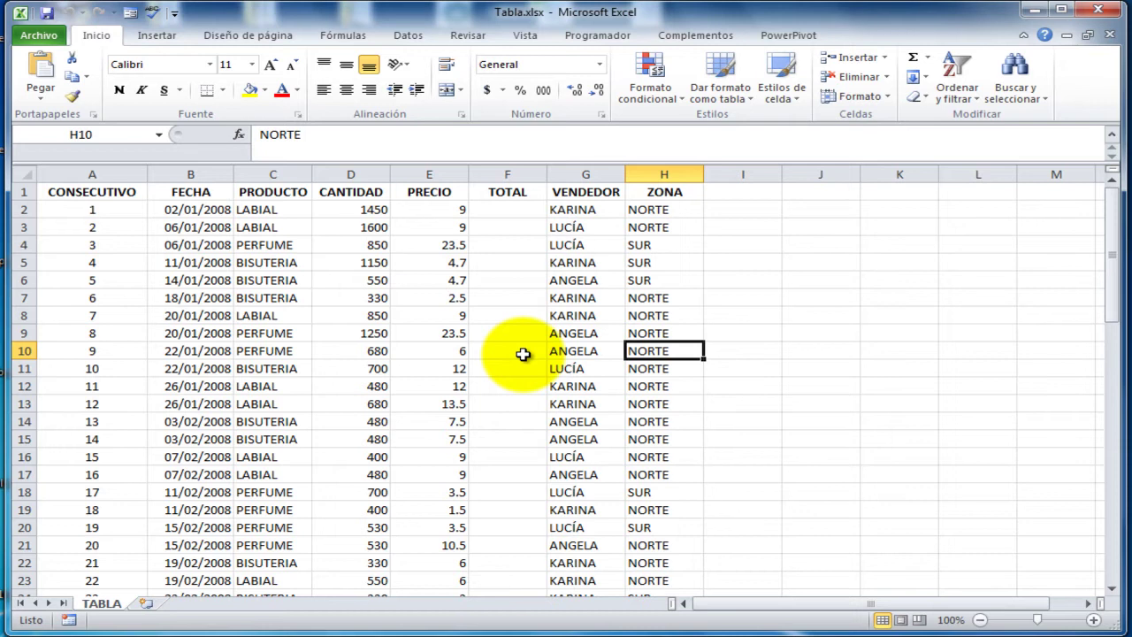
{"action": "scroll", "coordinate": [522, 354], "scroll_direction": "down", "scroll_amount": 20}
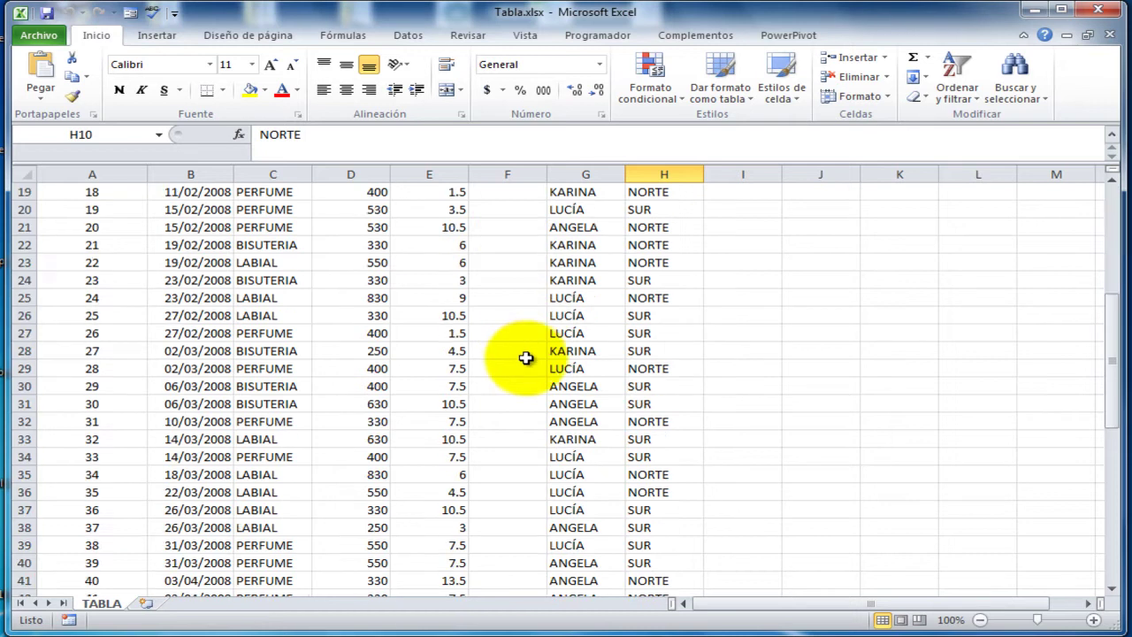
{"action": "scroll", "coordinate": [523, 369], "scroll_direction": "up", "scroll_amount": 20}
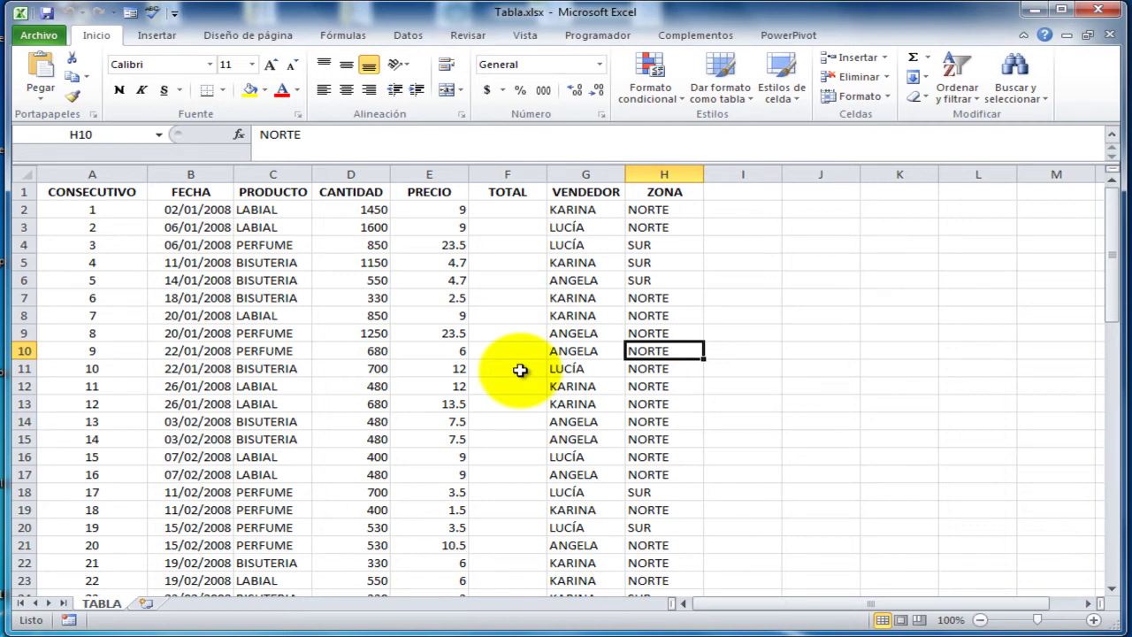
- Convert the data range A1:H67 into a table, keeping the option that the table has headers
{"action": "left_click", "coordinate": [285, 371]}
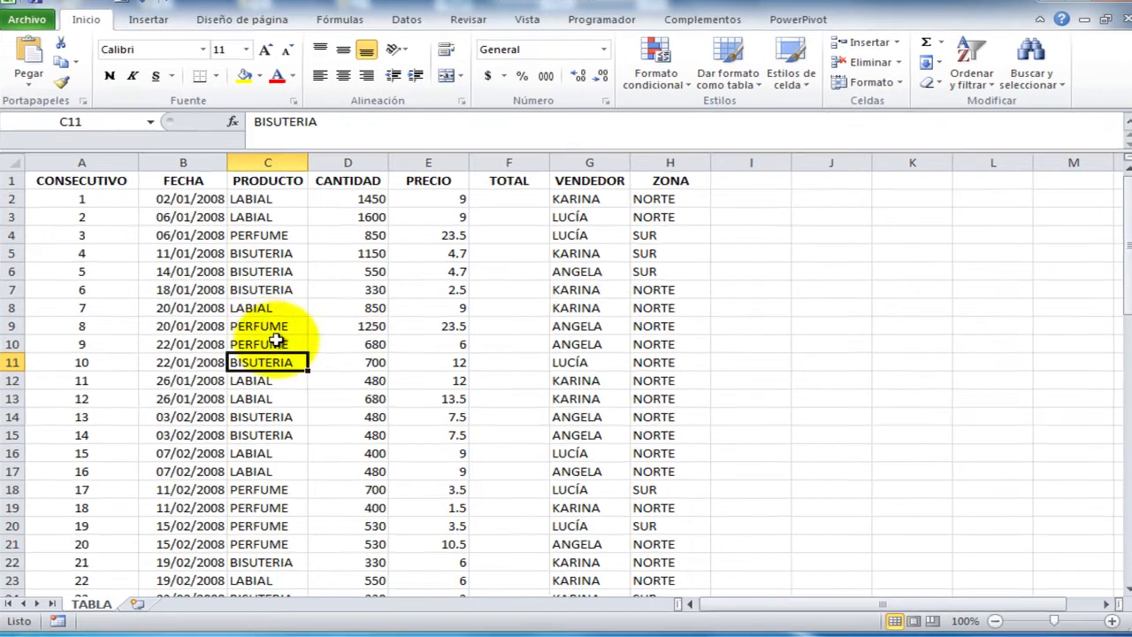
{"action": "left_click", "coordinate": [281, 314]}
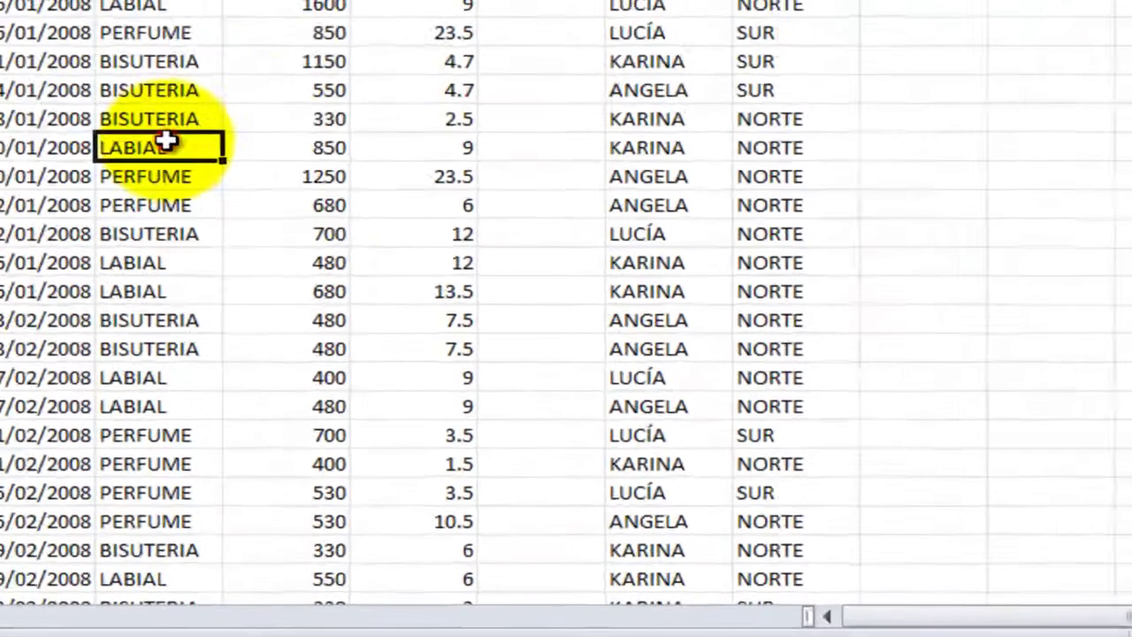
{"action": "left_click", "coordinate": [594, 297]}
{"action": "left_click", "coordinate": [99, 354]}
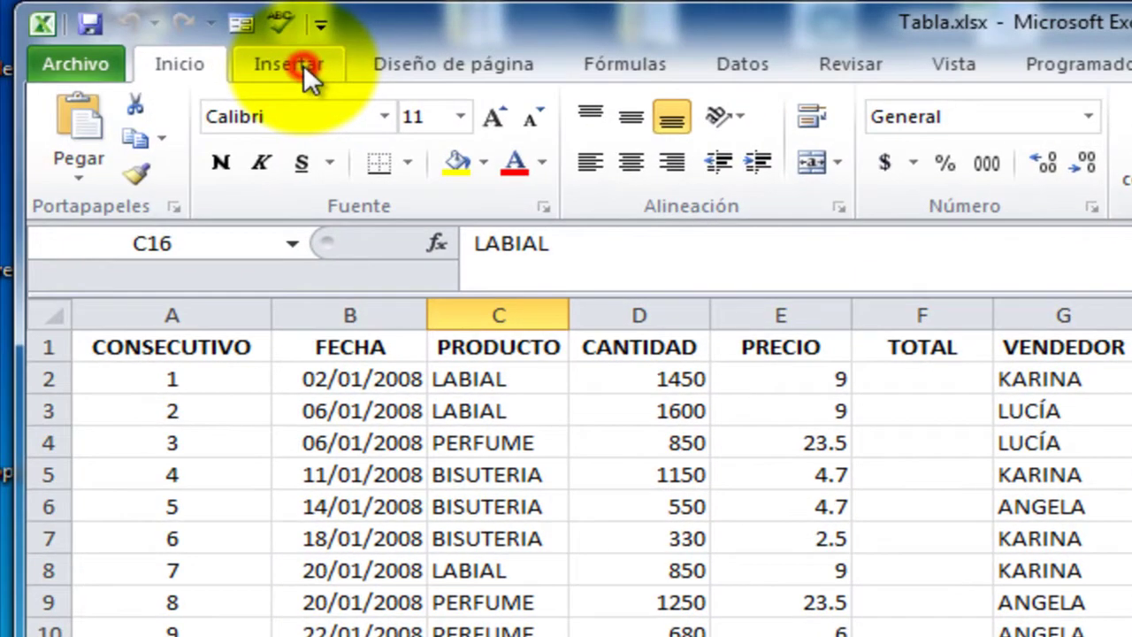
{"action": "left_click", "coordinate": [274, 31]}
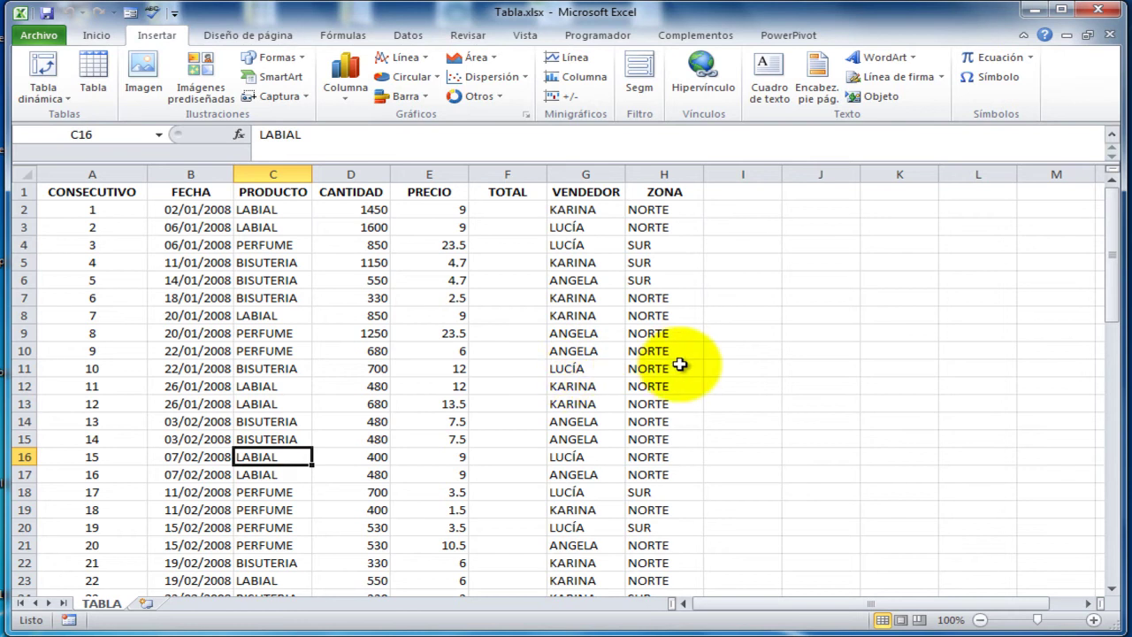
{"action": "key", "text": "ctrl+t"}
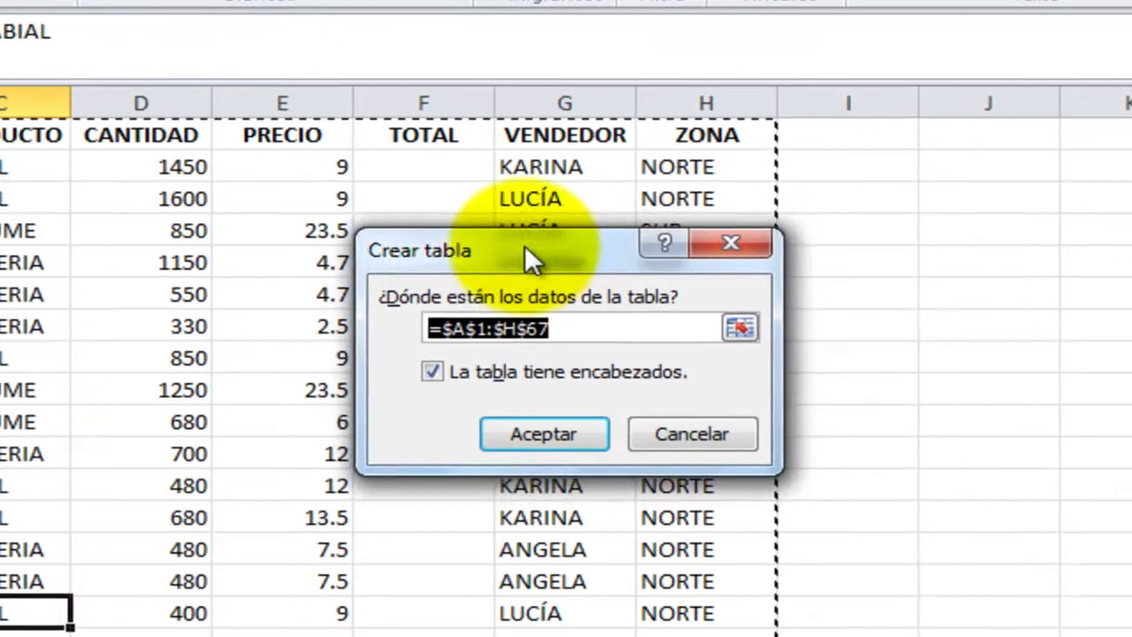
{"action": "left_click_drag", "start_coordinate": [525, 245], "coordinate": [689, 232]}
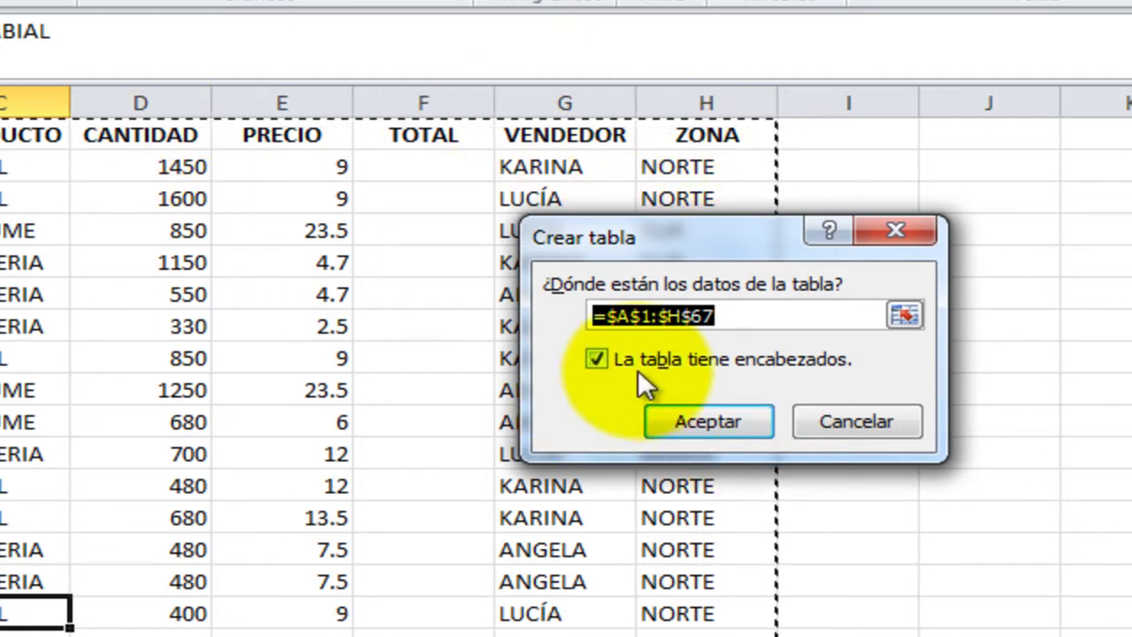
{"action": "left_click", "coordinate": [600, 361]}
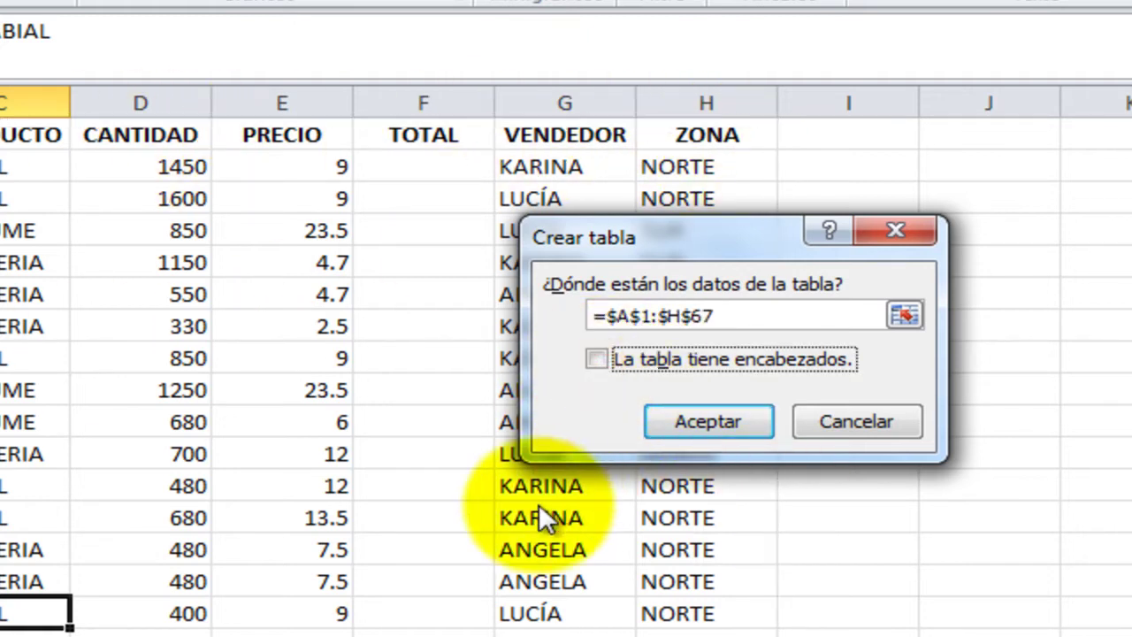
{"action": "left_click", "coordinate": [585, 372]}
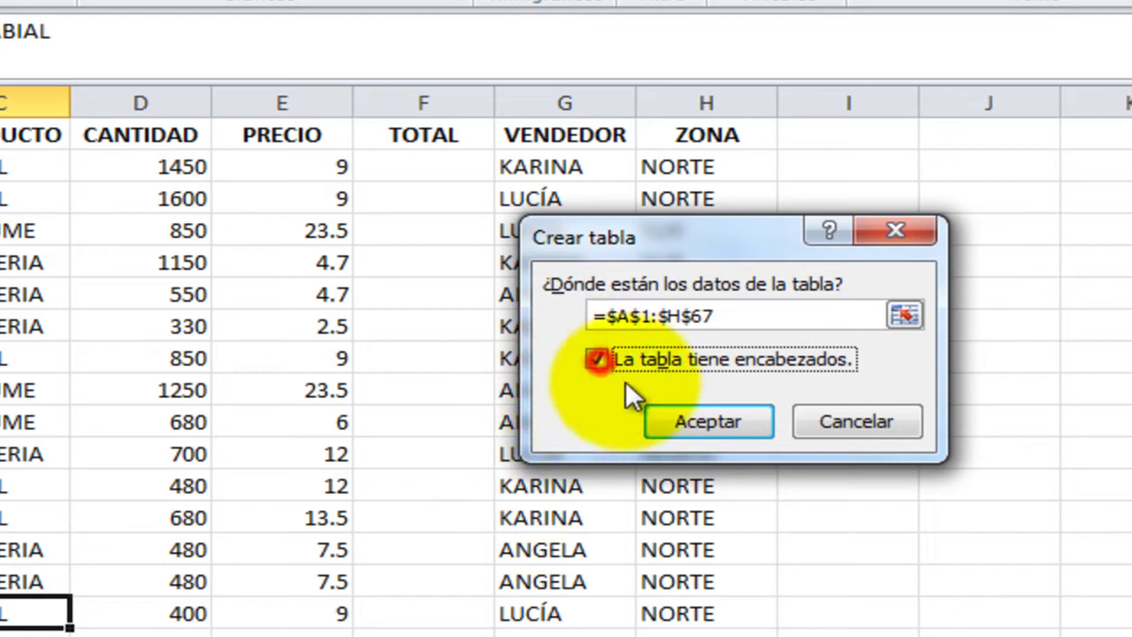
{"action": "left_click", "coordinate": [689, 424]}
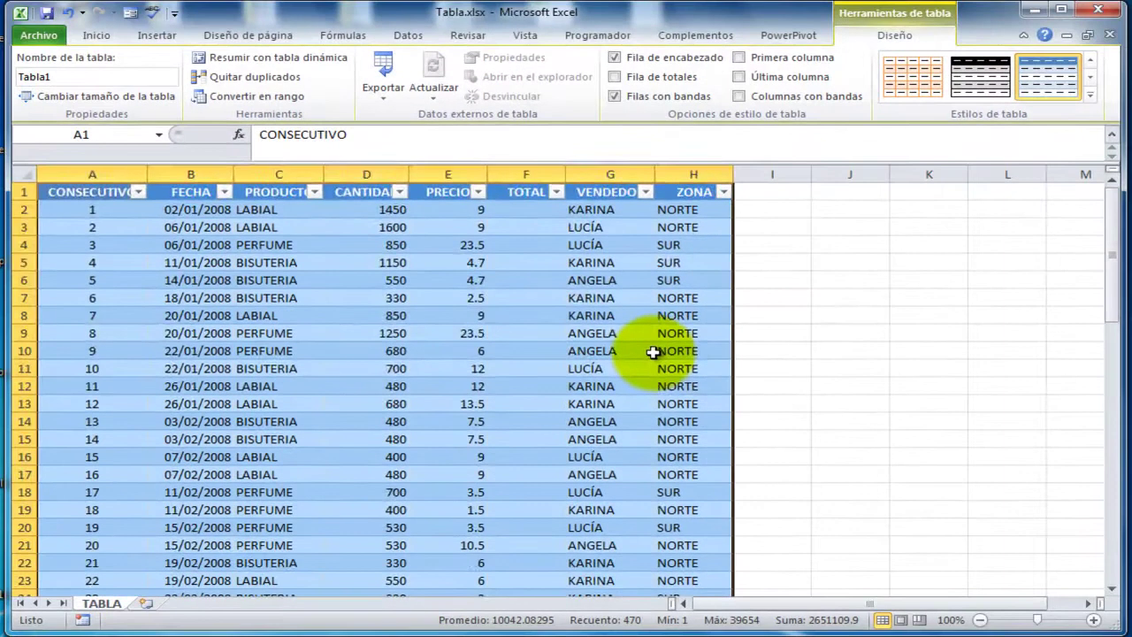
- Inspect the new table's banded formatting from the header row down to its last record
{"action": "scroll", "coordinate": [874, 468], "scroll_direction": "down", "scroll_amount": 4}
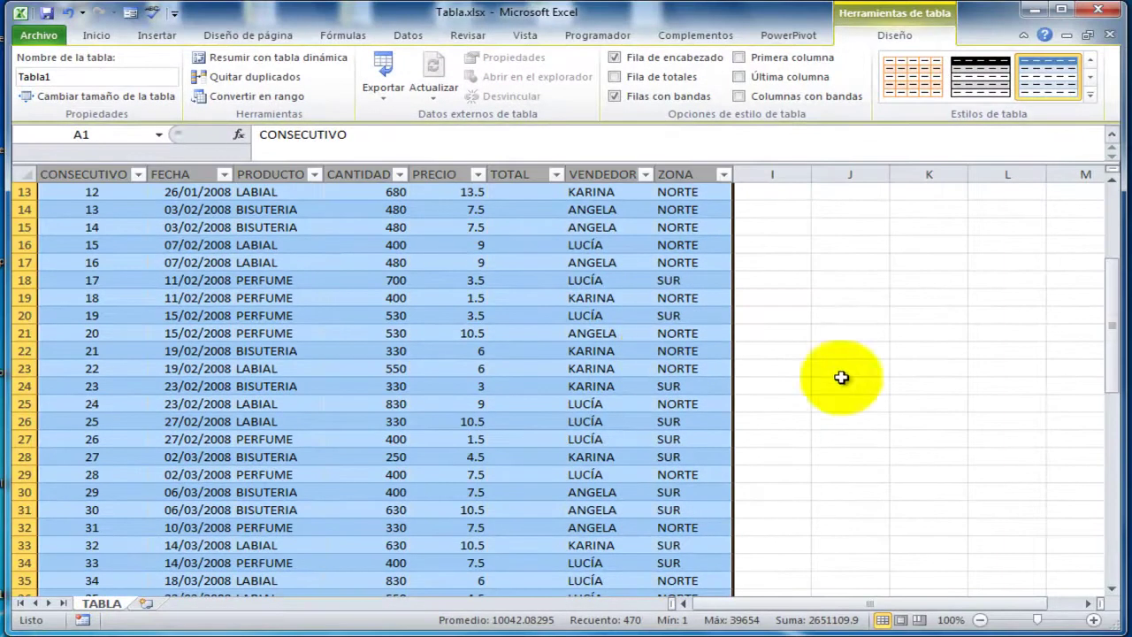
{"action": "left_click", "coordinate": [823, 352]}
{"action": "scroll", "coordinate": [579, 337], "scroll_direction": "down", "scroll_amount": 13}
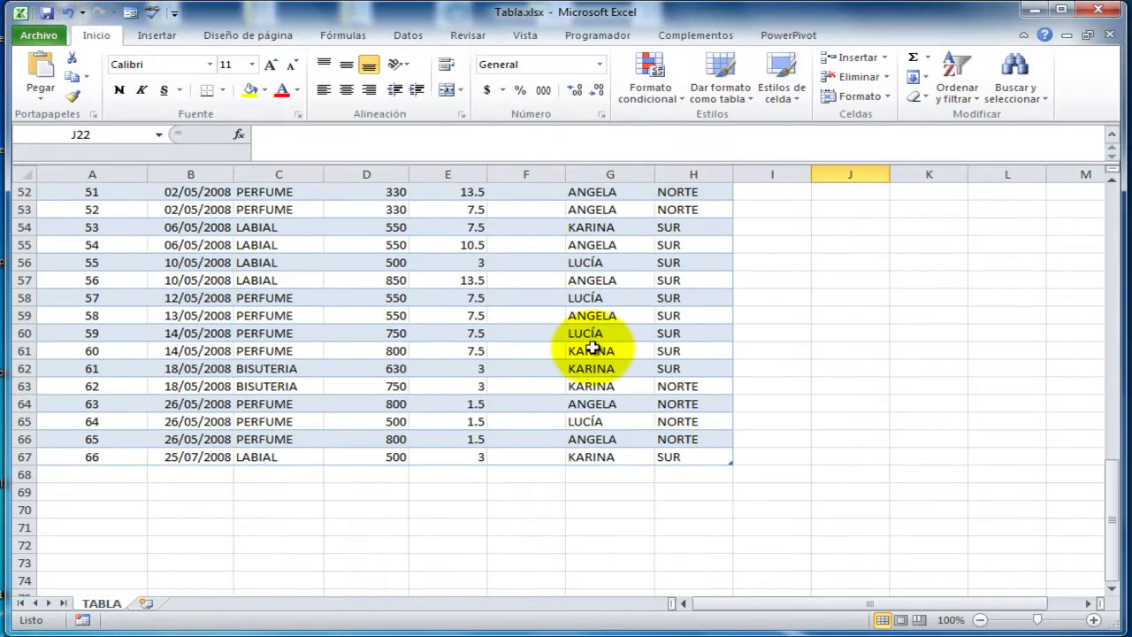
{"action": "scroll", "coordinate": [591, 348], "scroll_direction": "up", "scroll_amount": 17}
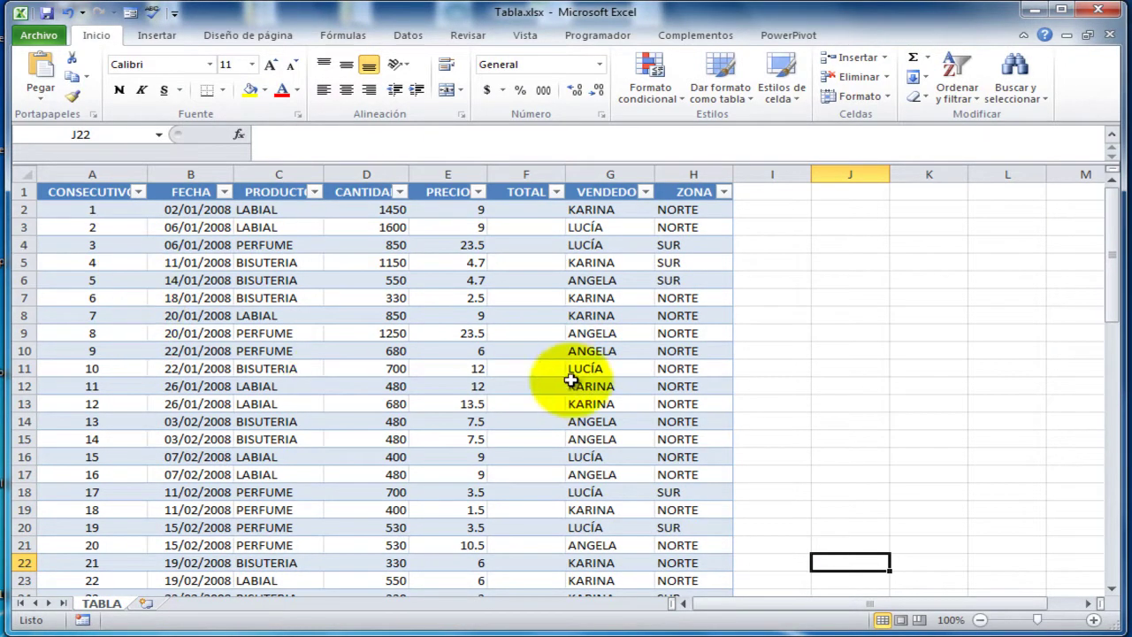
{"action": "scroll", "coordinate": [525, 379], "scroll_direction": "down", "scroll_amount": 4}
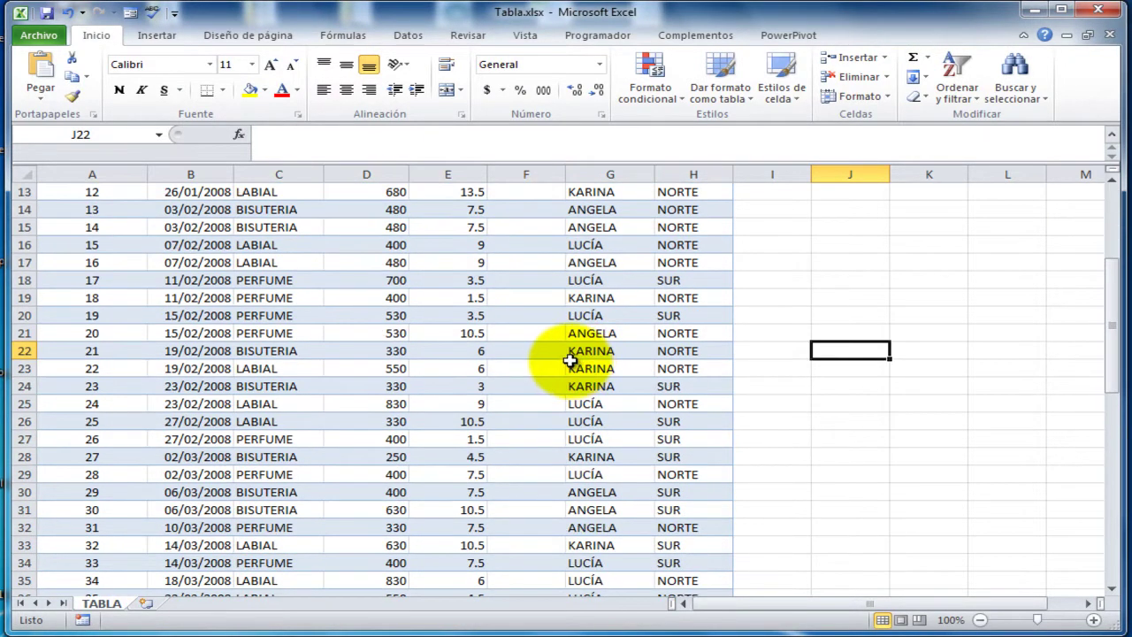
{"action": "scroll", "coordinate": [566, 358], "scroll_direction": "down", "scroll_amount": 8}
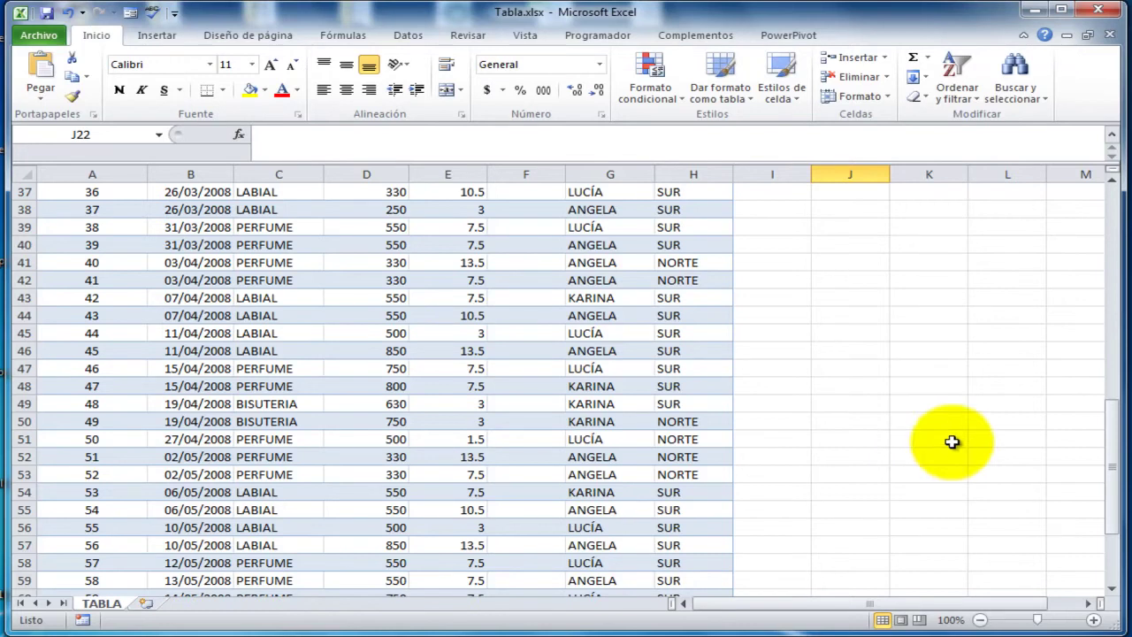
- Select cells inside and outside the table to compare when the table design tools are available
{"action": "left_click", "coordinate": [707, 301]}
{"action": "scroll", "coordinate": [857, 360], "scroll_direction": "up", "scroll_amount": 6}
{"action": "scroll", "coordinate": [857, 360], "scroll_direction": "up", "scroll_amount": 6}
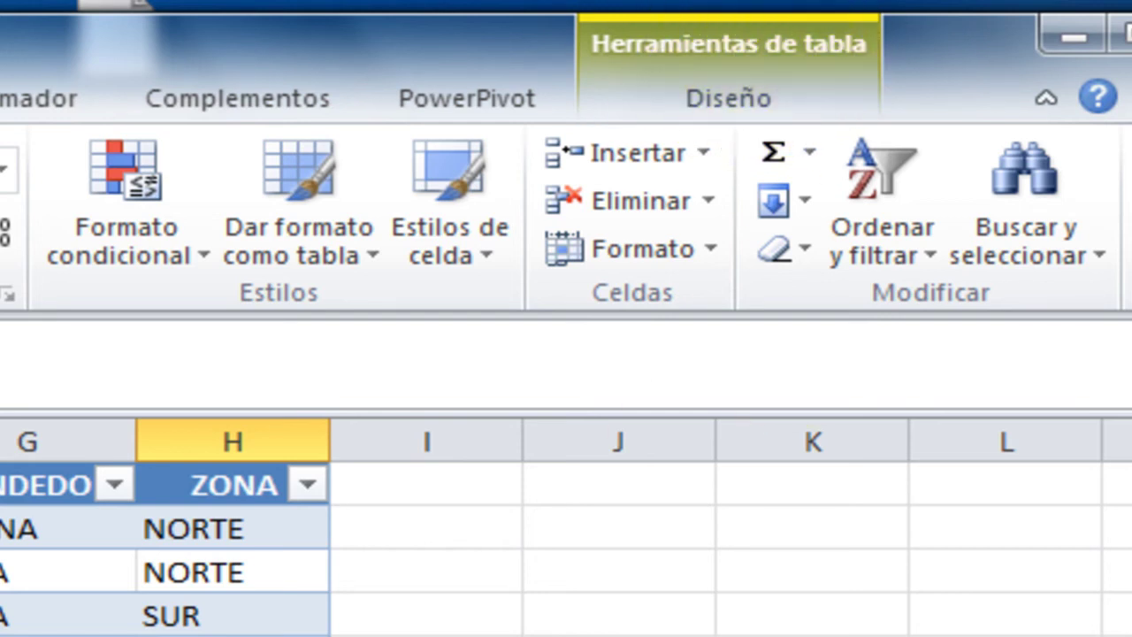
{"action": "left_click", "coordinate": [812, 632]}
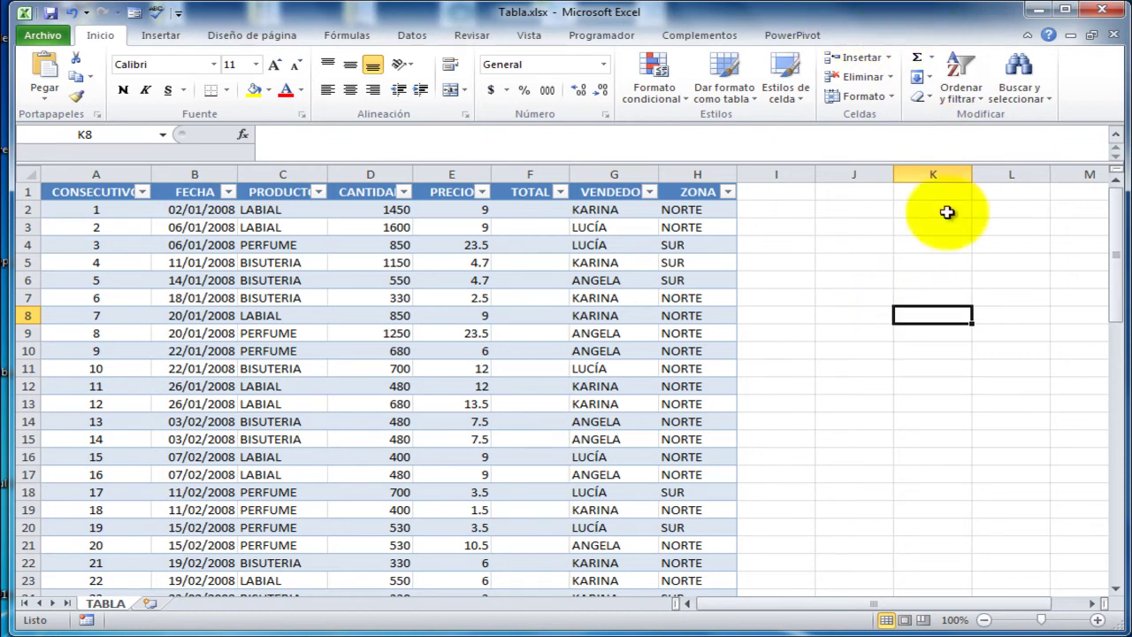
{"action": "left_click", "coordinate": [283, 320]}
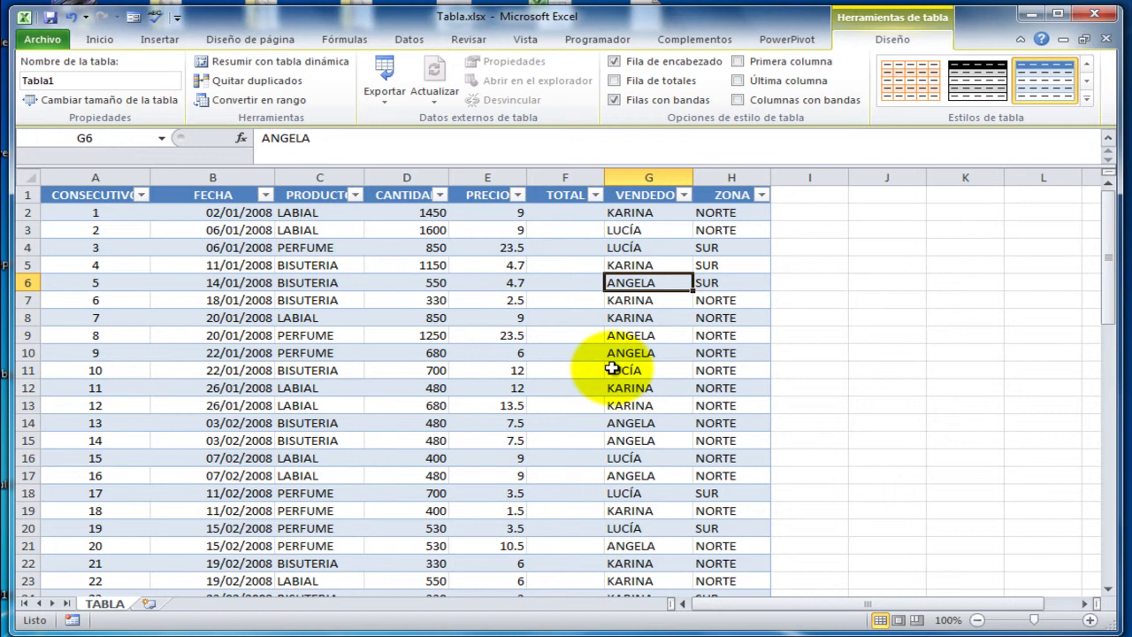
- Browse the table to row 67 and back to check how its column headings behave
{"action": "scroll", "coordinate": [612, 368], "scroll_direction": "down", "scroll_amount": 16}
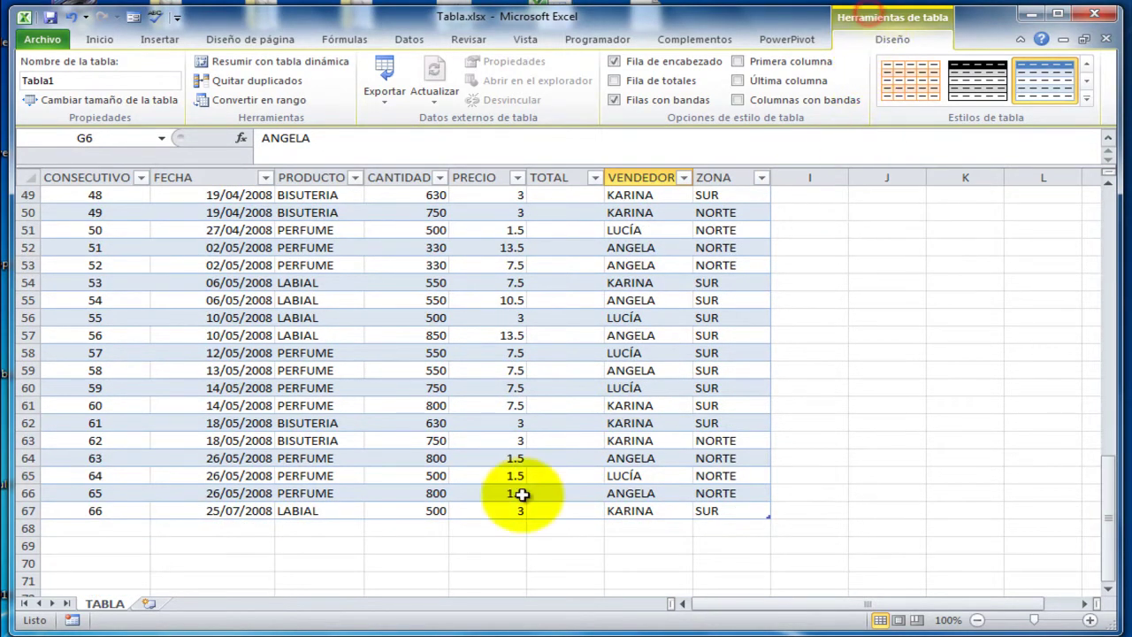
{"action": "scroll", "coordinate": [570, 484], "scroll_direction": "up", "scroll_amount": 5}
{"action": "scroll", "coordinate": [573, 485], "scroll_direction": "up", "scroll_amount": 6}
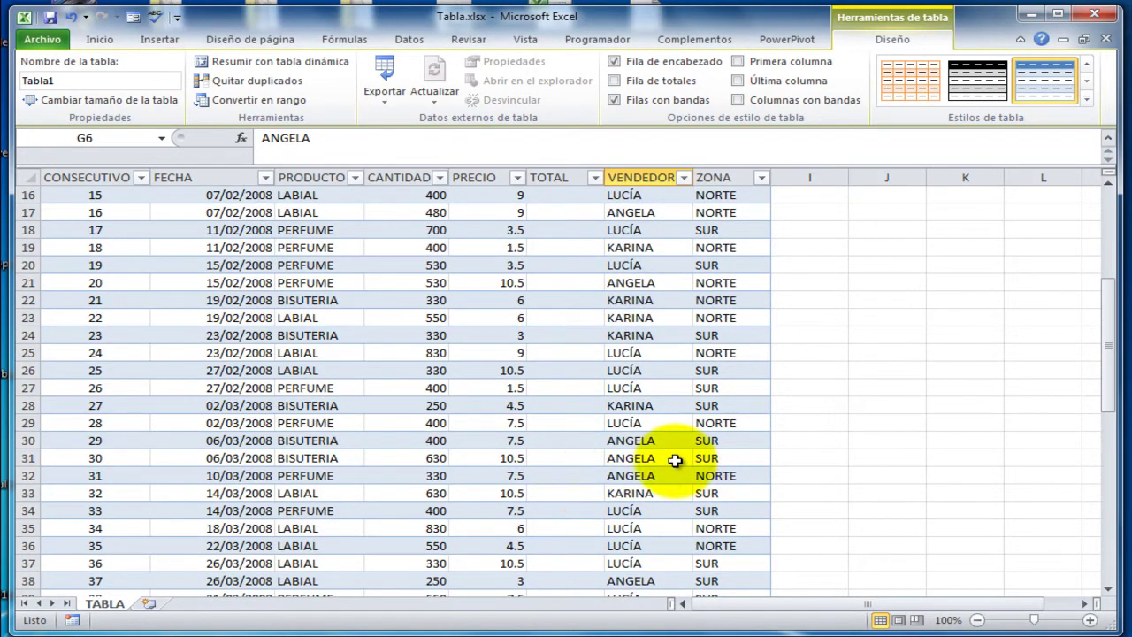
{"action": "scroll", "coordinate": [668, 464], "scroll_direction": "up", "scroll_amount": 5}
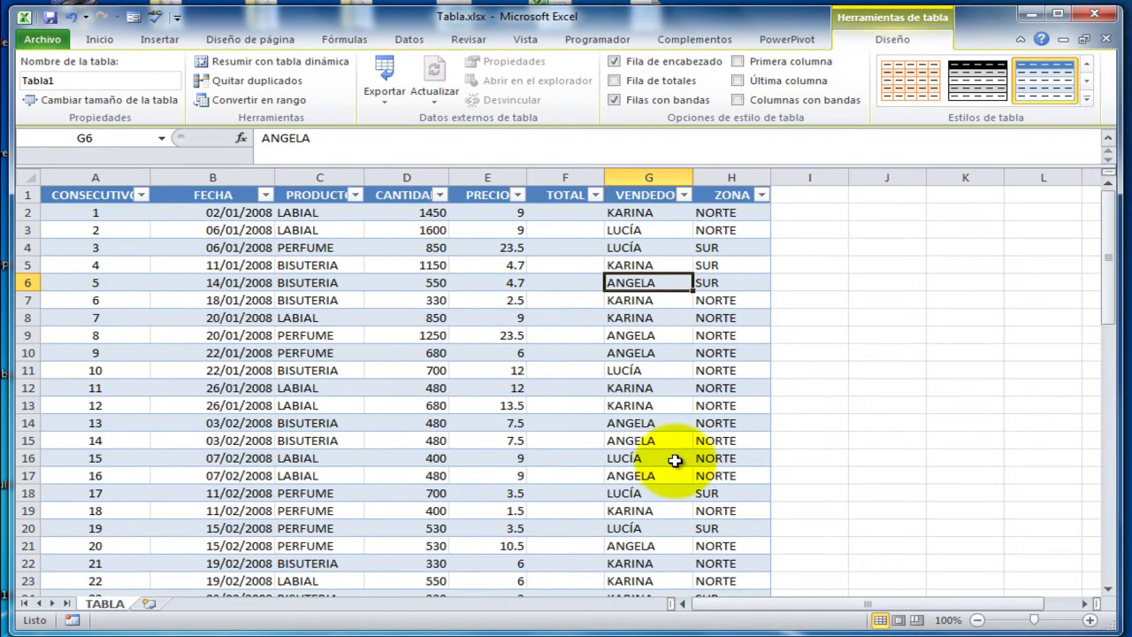
- Examine the PRODUCTO, VENDEDOR, CONSECUTIVO and FECHA columns one after another, ending on the date records
{"action": "left_click", "coordinate": [300, 175]}
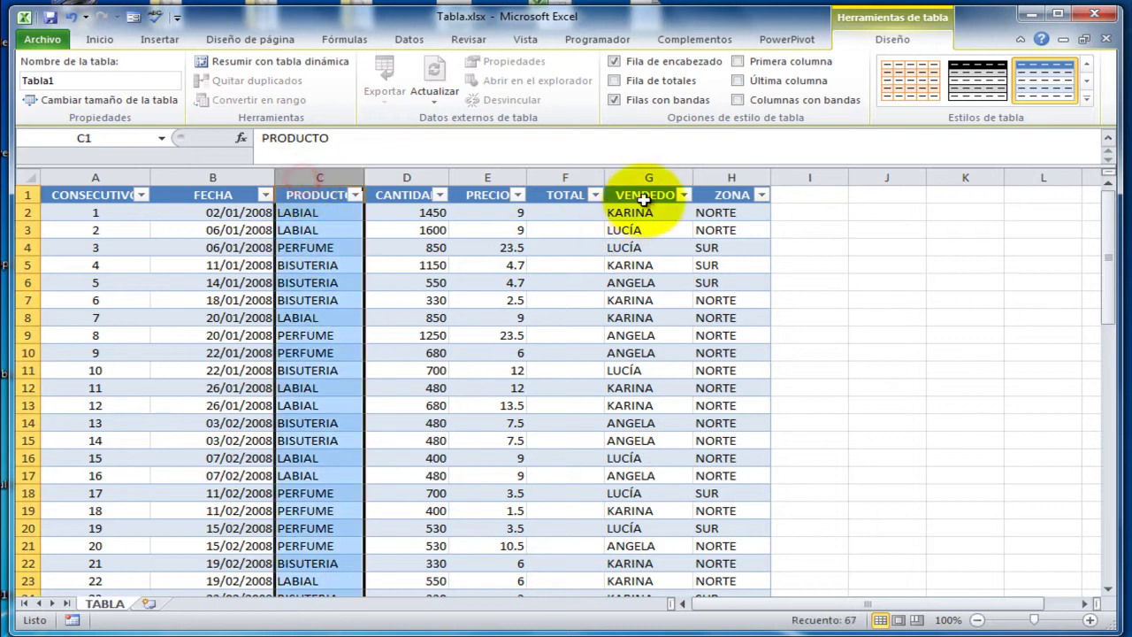
{"action": "left_click", "coordinate": [648, 177]}
{"action": "left_click", "coordinate": [64, 177]}
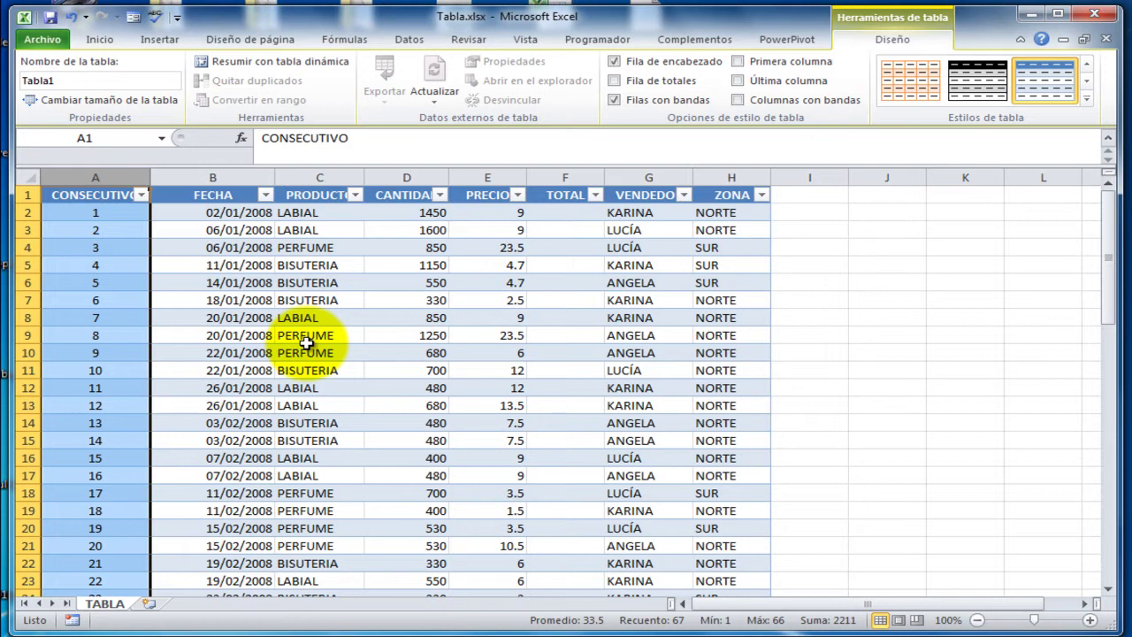
{"action": "left_click", "coordinate": [212, 176]}
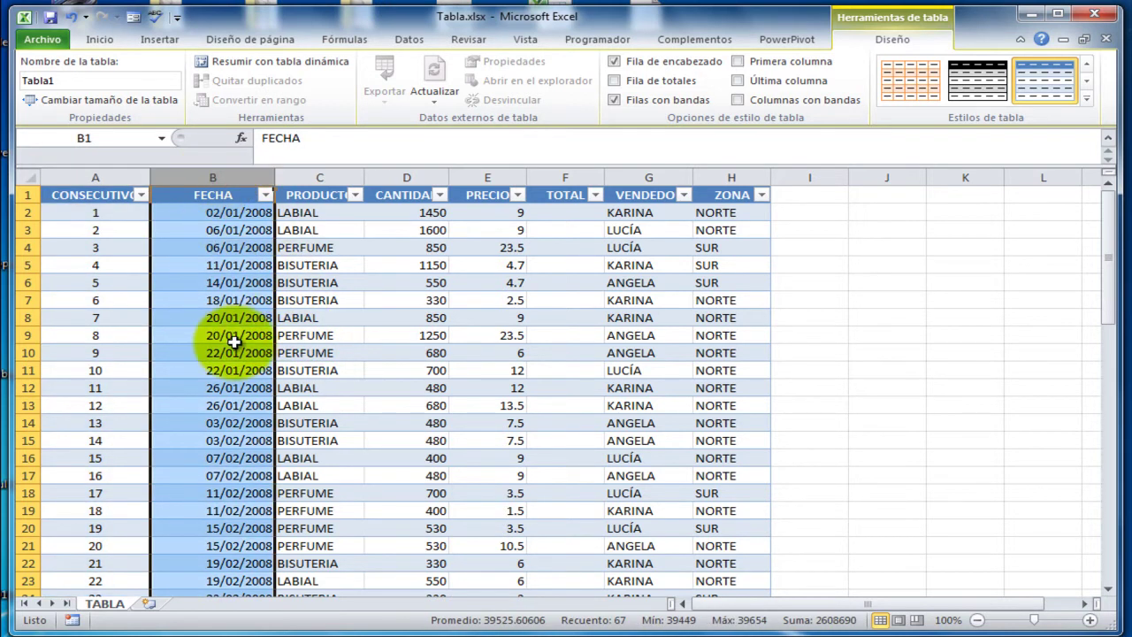
{"action": "left_click", "coordinate": [239, 370]}
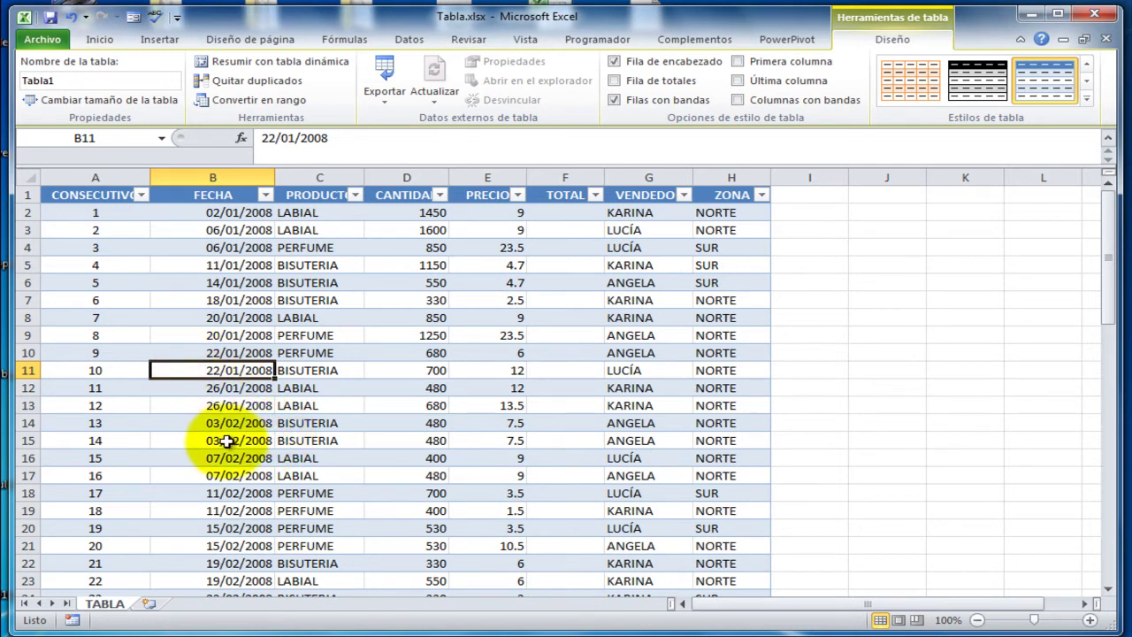
{"action": "scroll", "coordinate": [226, 440], "scroll_direction": "down", "scroll_amount": 1}
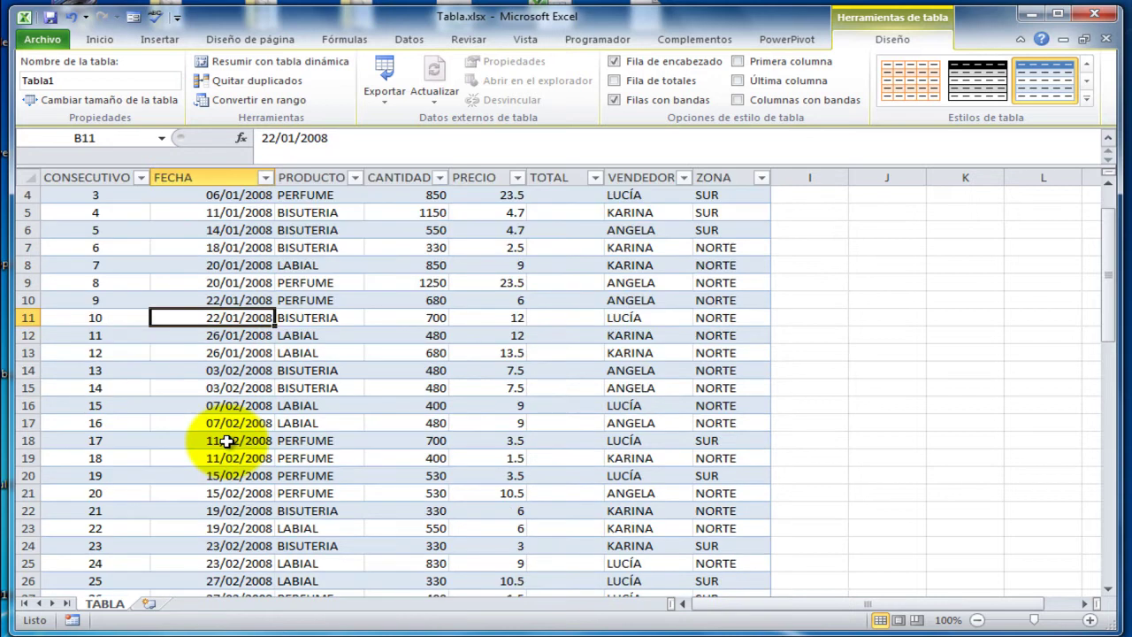
- Examine the records in the FECHA and CANTIDAD columns, and check the column headings further down the table
{"action": "key", "text": "Down"}
{"action": "key", "text": "Down"}
{"action": "key", "text": "Down"}
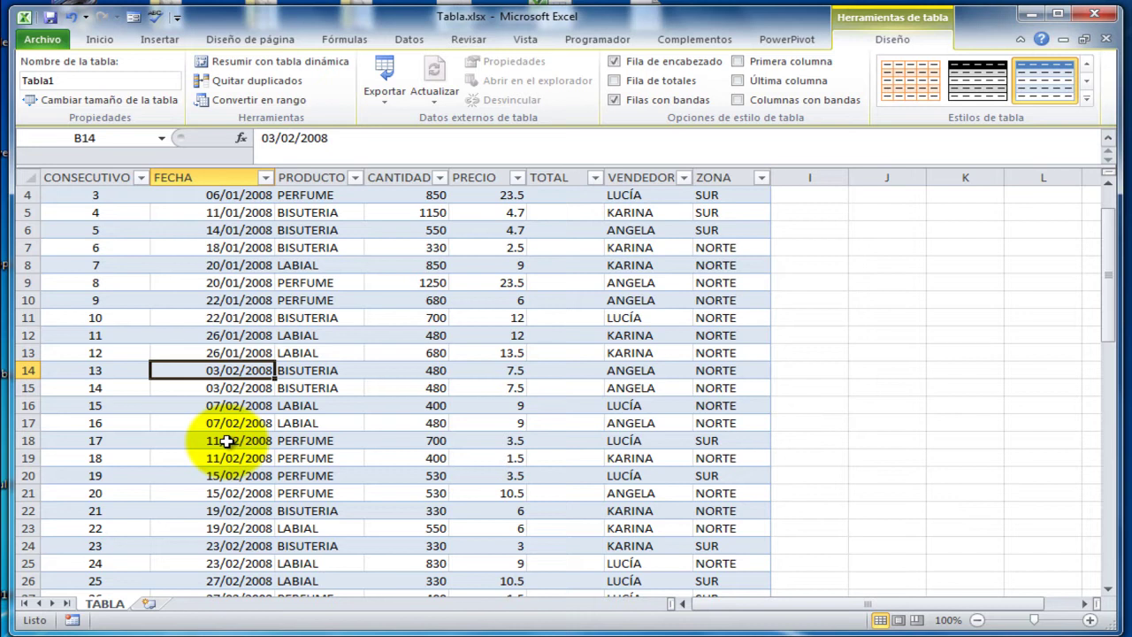
{"action": "key", "text": "Right"}
{"action": "key", "text": "Right"}
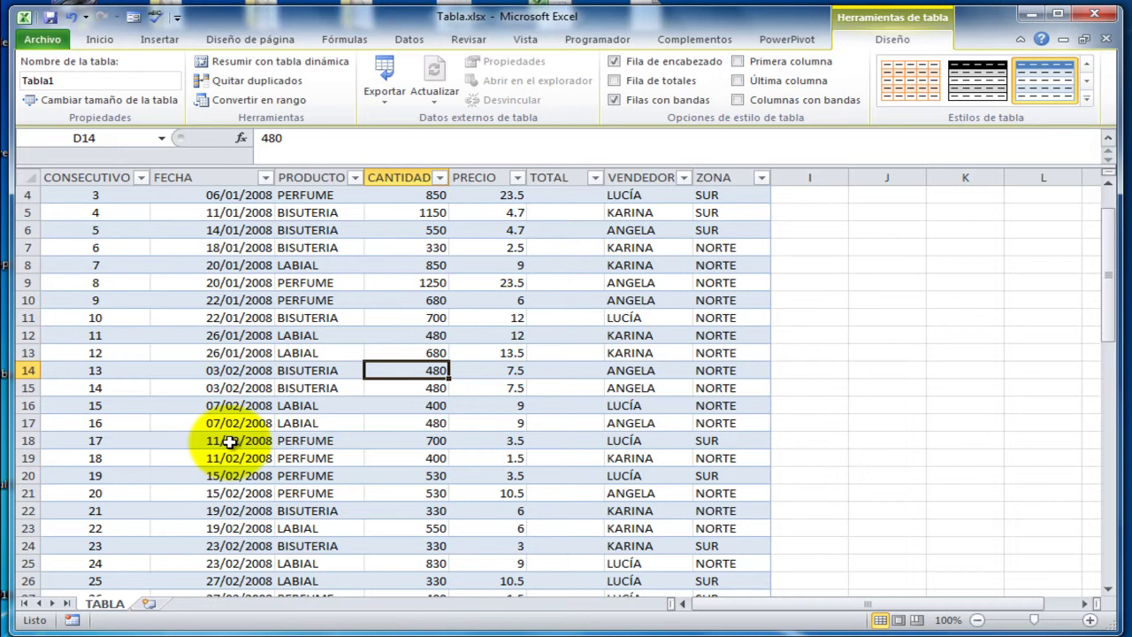
{"action": "scroll", "coordinate": [229, 440], "scroll_direction": "down", "scroll_amount": 3}
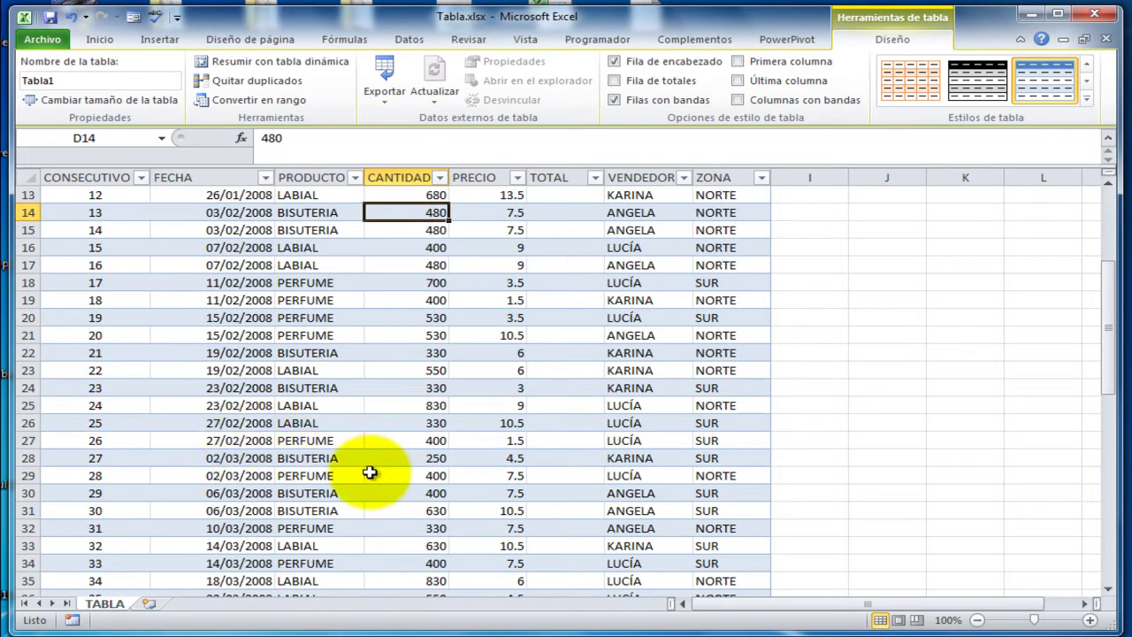
{"action": "scroll", "coordinate": [370, 472], "scroll_direction": "up", "scroll_amount": 4}
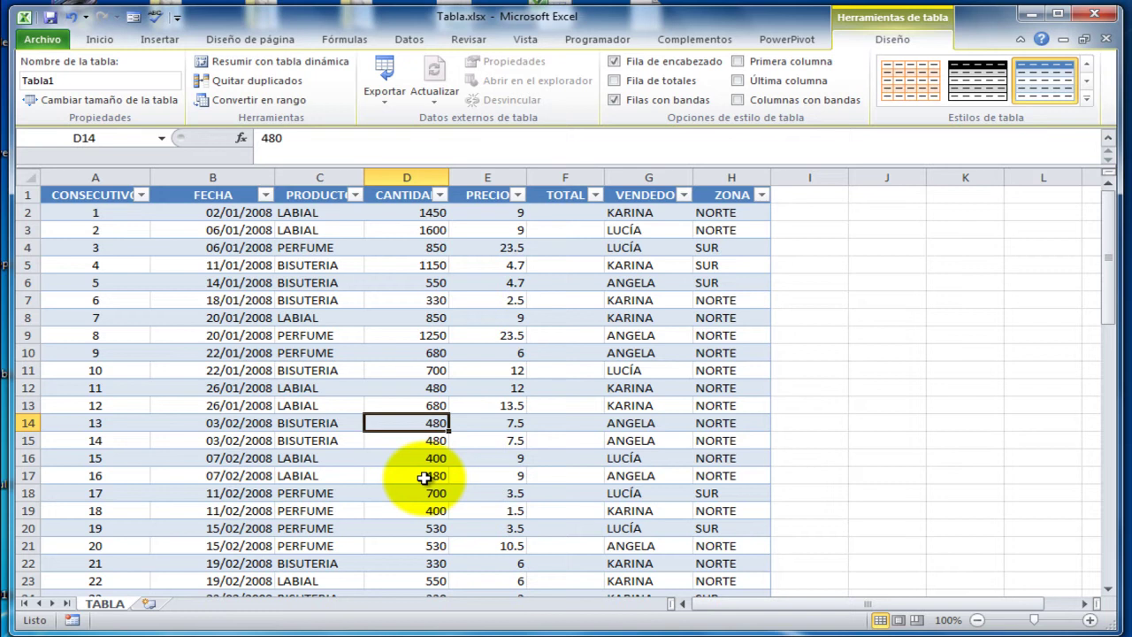
- Select cells inside the table and the empty cell I1 outside it to compare the availability of the table tools
{"action": "left_click", "coordinate": [704, 386]}
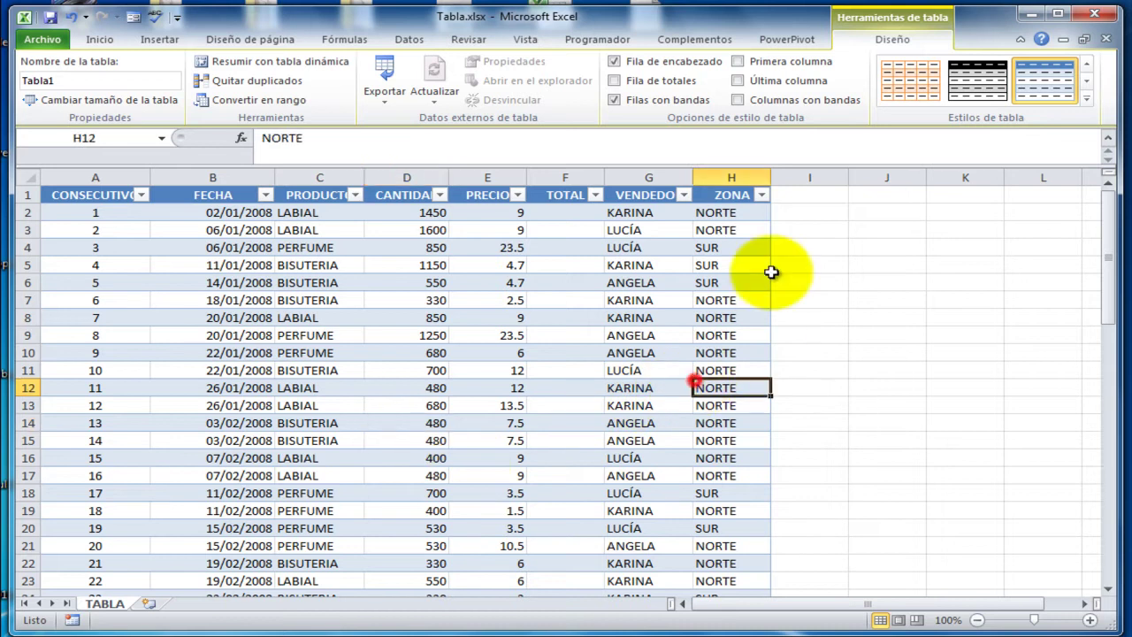
{"action": "left_click", "coordinate": [794, 195]}
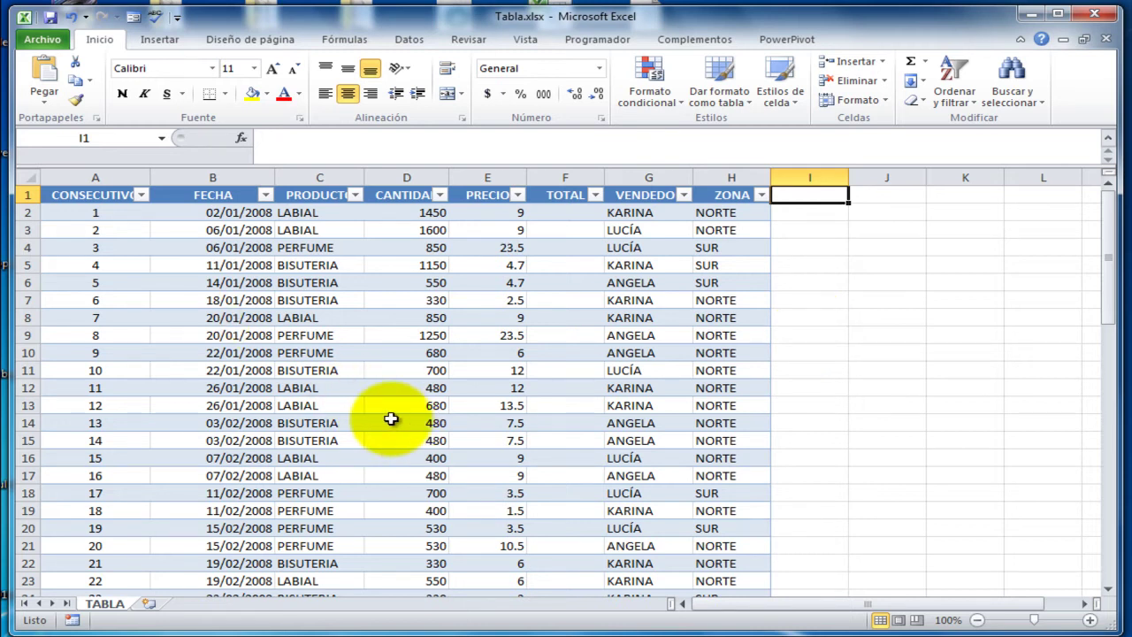
{"action": "left_click", "coordinate": [511, 439]}
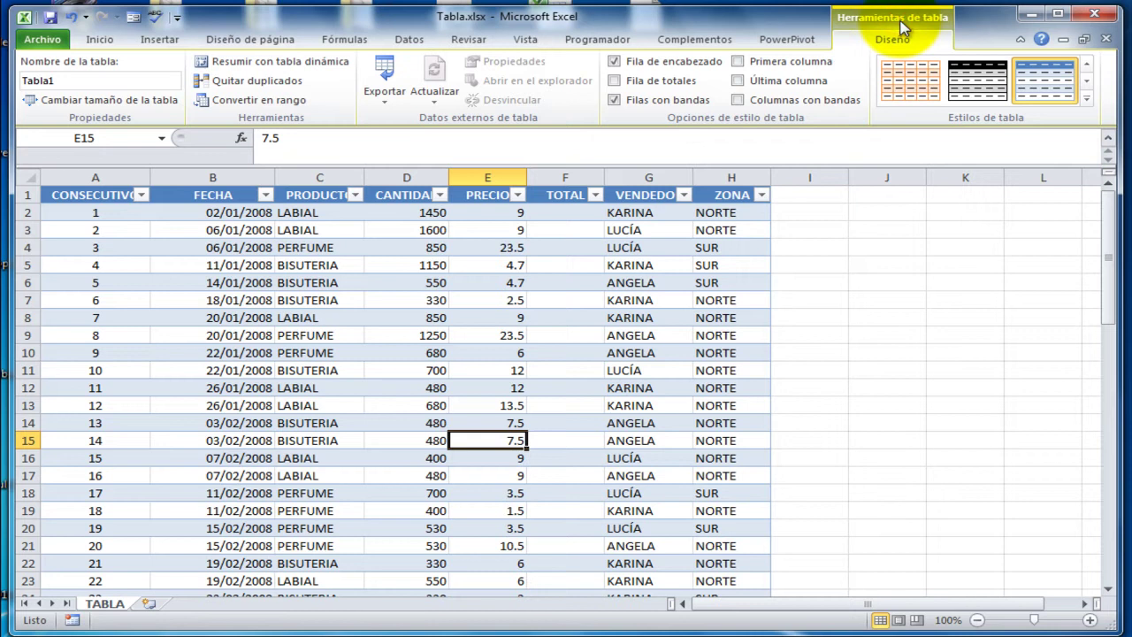
- Rename the sales table as TablaVentas and check its name from another cell in the table
{"action": "left_click", "coordinate": [720, 405]}
{"action": "left_click", "coordinate": [119, 81]}
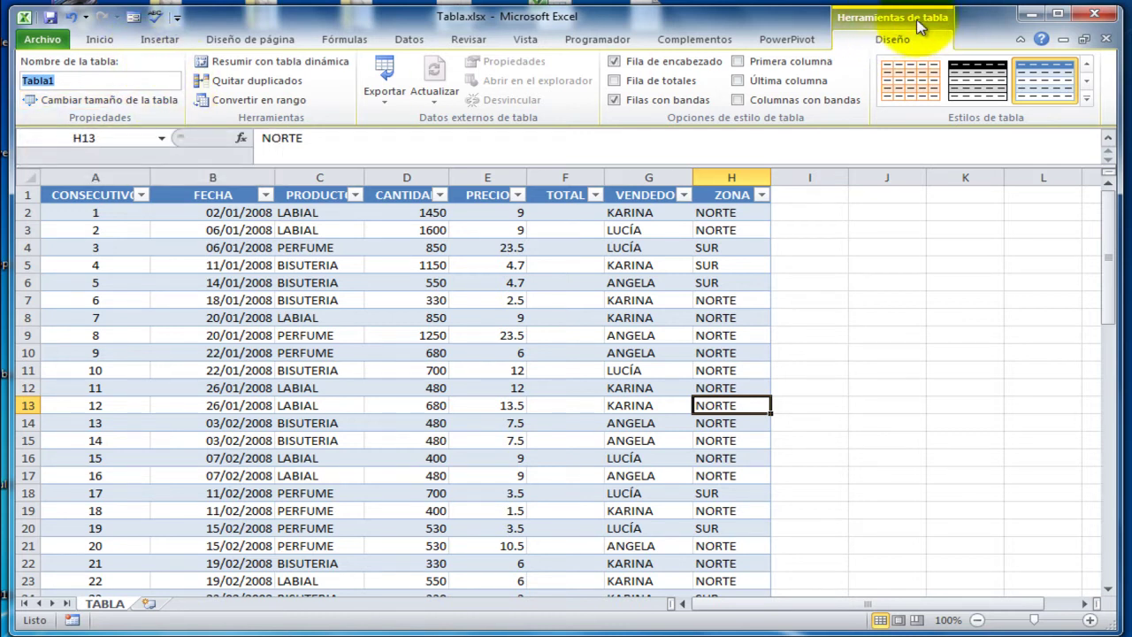
{"action": "left_click", "coordinate": [79, 82]}
{"action": "key", "text": "BackSpace"}
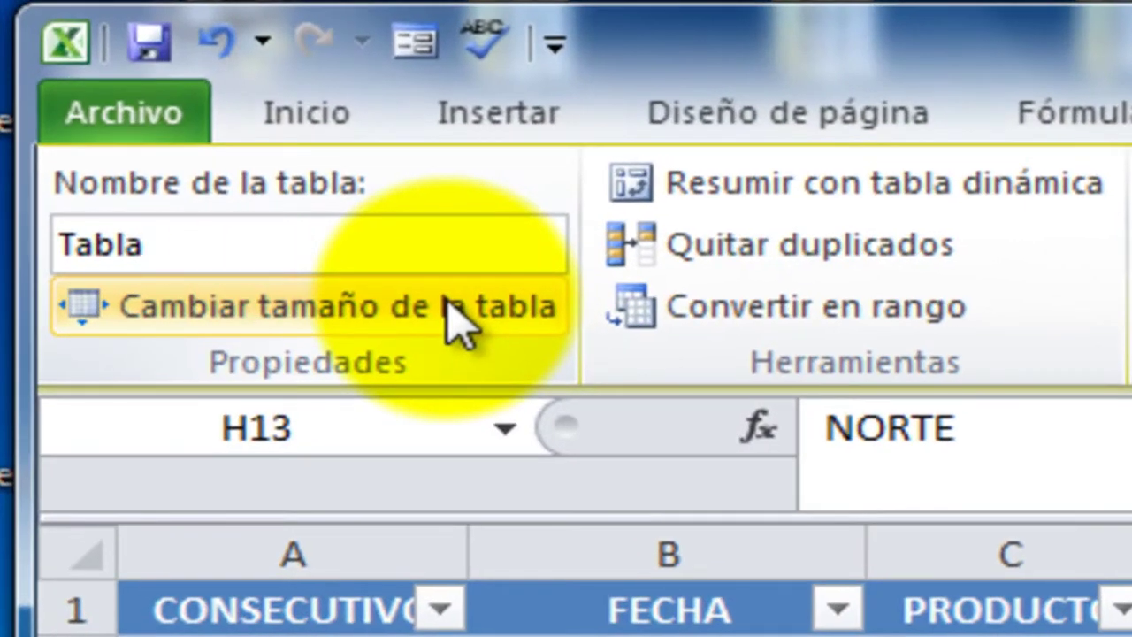
{"action": "type", "text": "Ventas"}
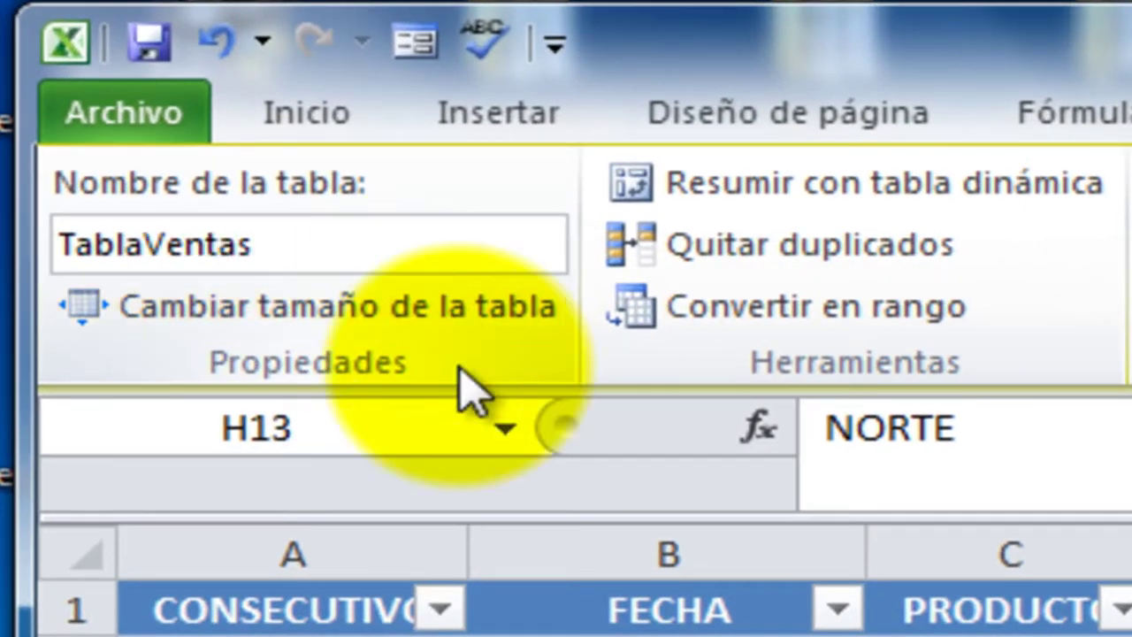
{"action": "left_click", "coordinate": [741, 444]}
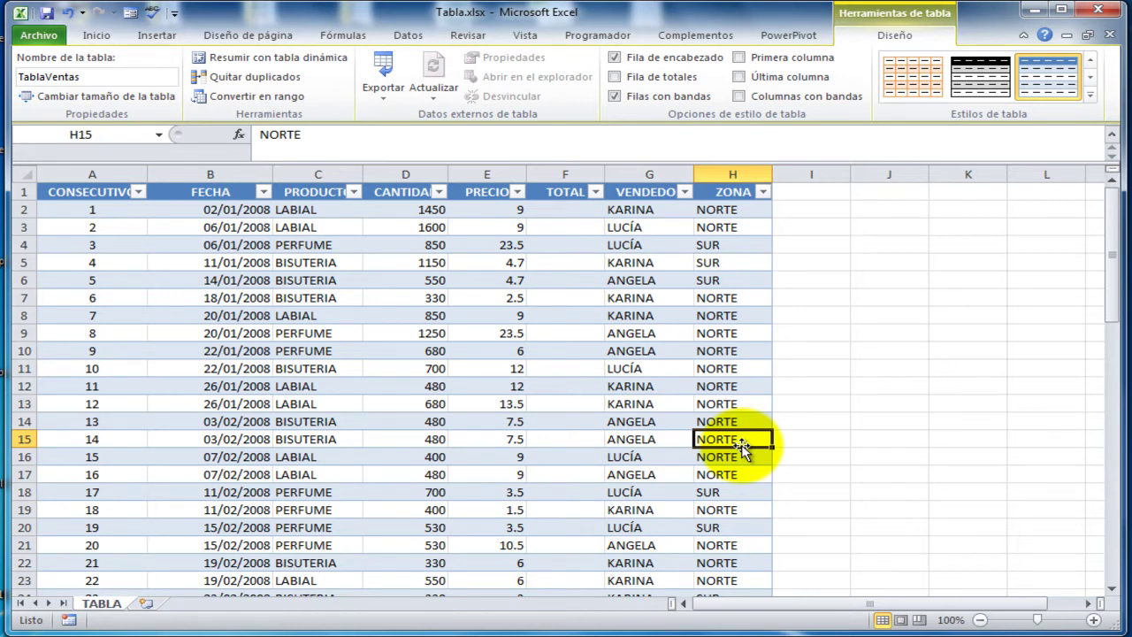
{"action": "left_click", "coordinate": [93, 76]}
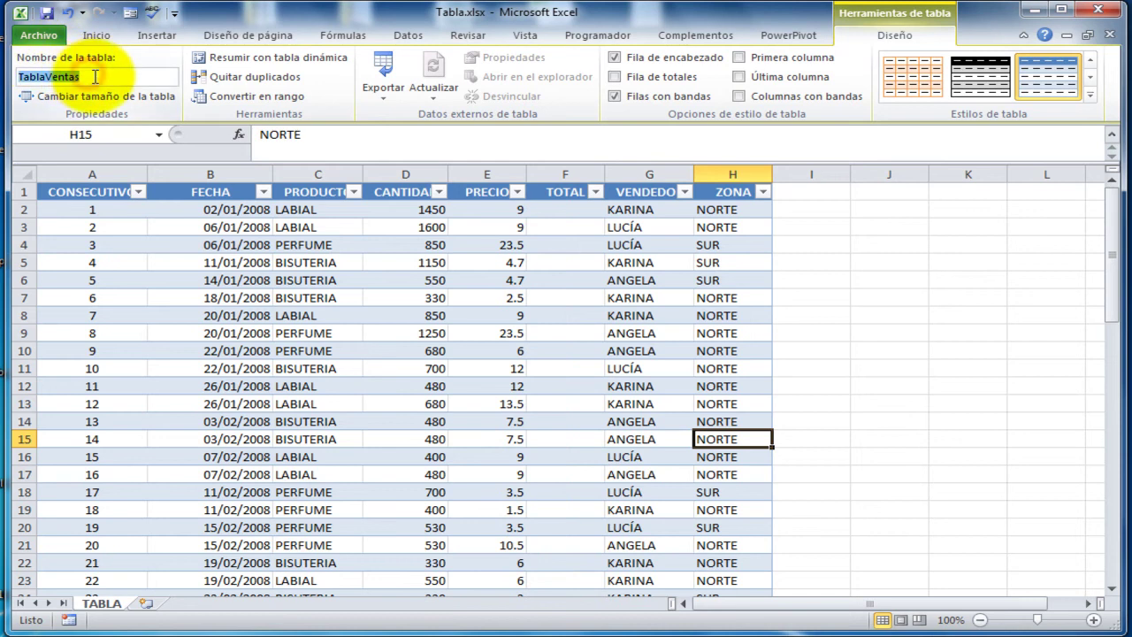
{"action": "left_click", "coordinate": [94, 76]}
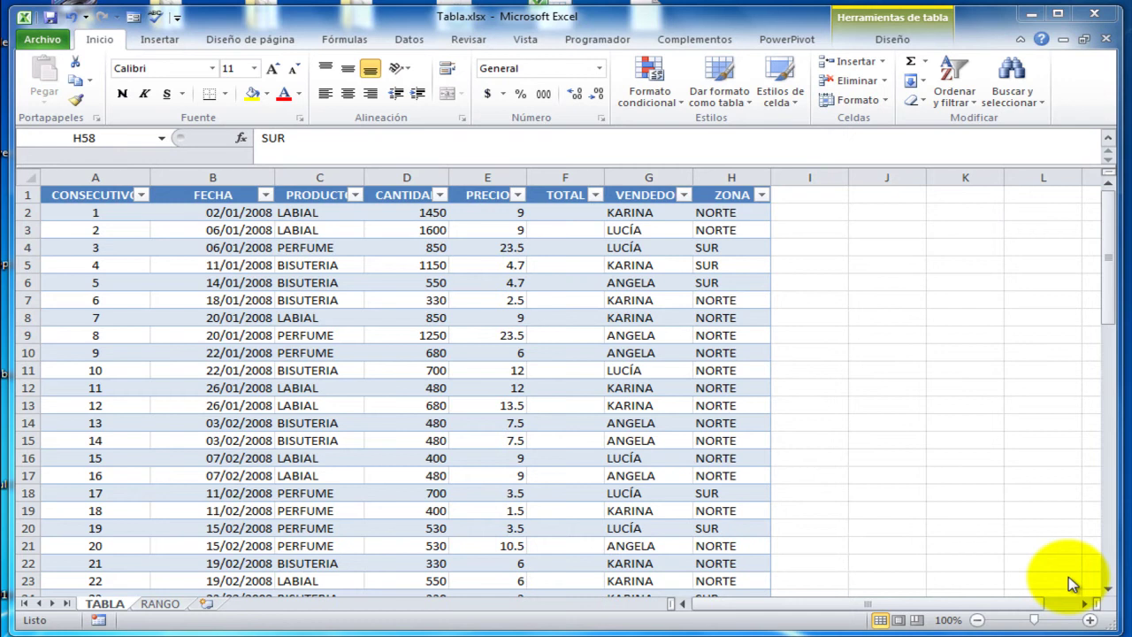
- Compare the TABLA and RANGO sheets and format the FECHA column of RANGO as Fecha corta
{"action": "left_click", "coordinate": [159, 603]}
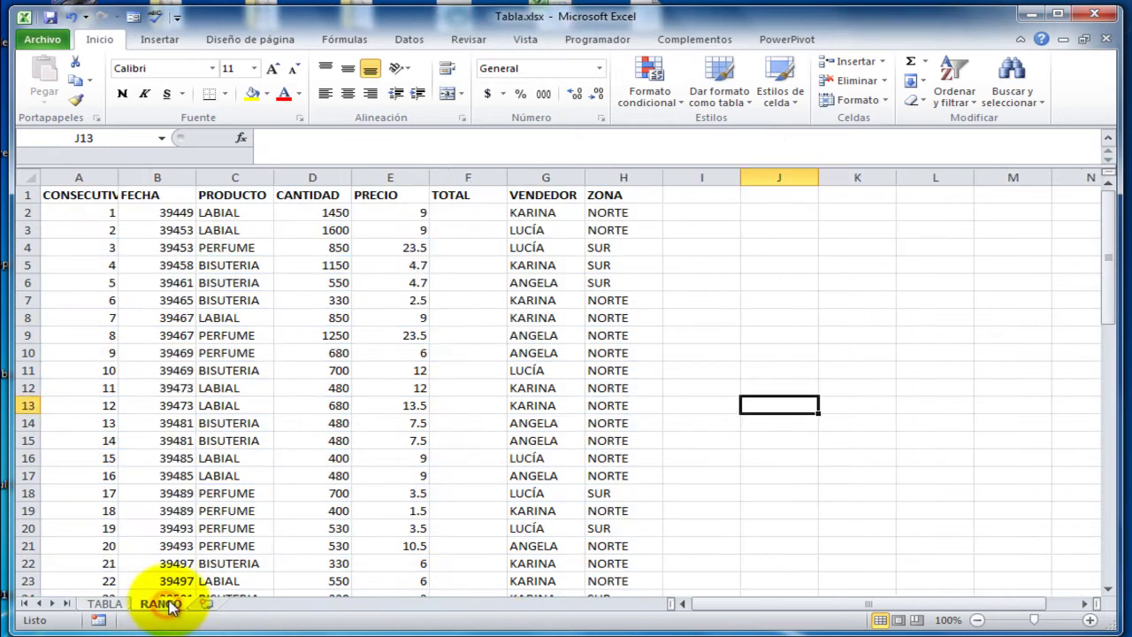
{"action": "left_click", "coordinate": [103, 603]}
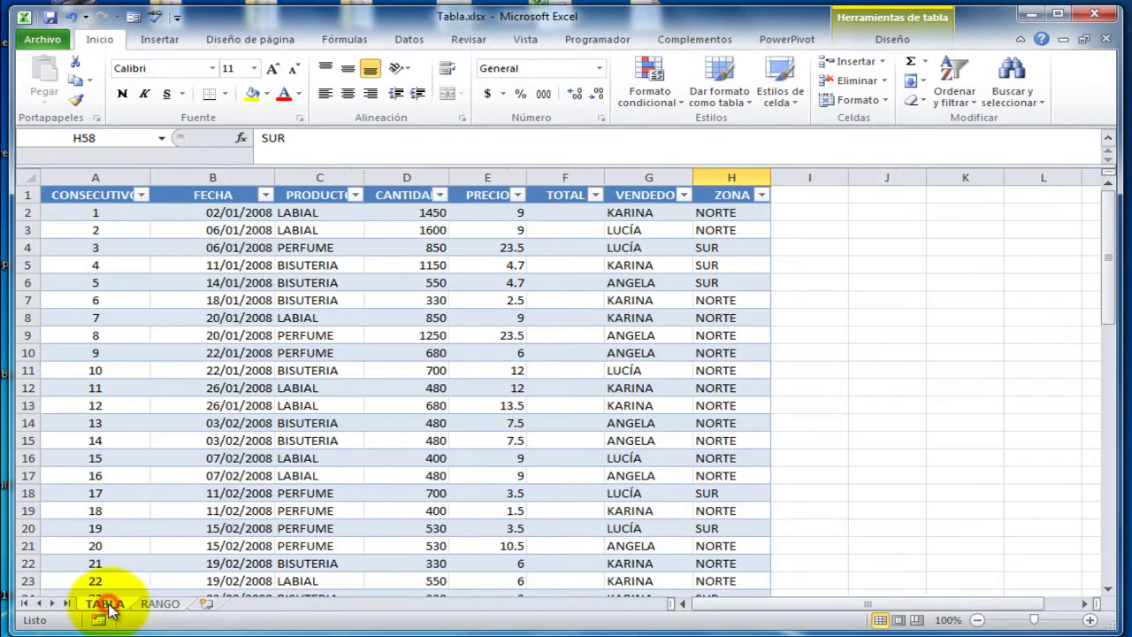
{"action": "left_click", "coordinate": [152, 605]}
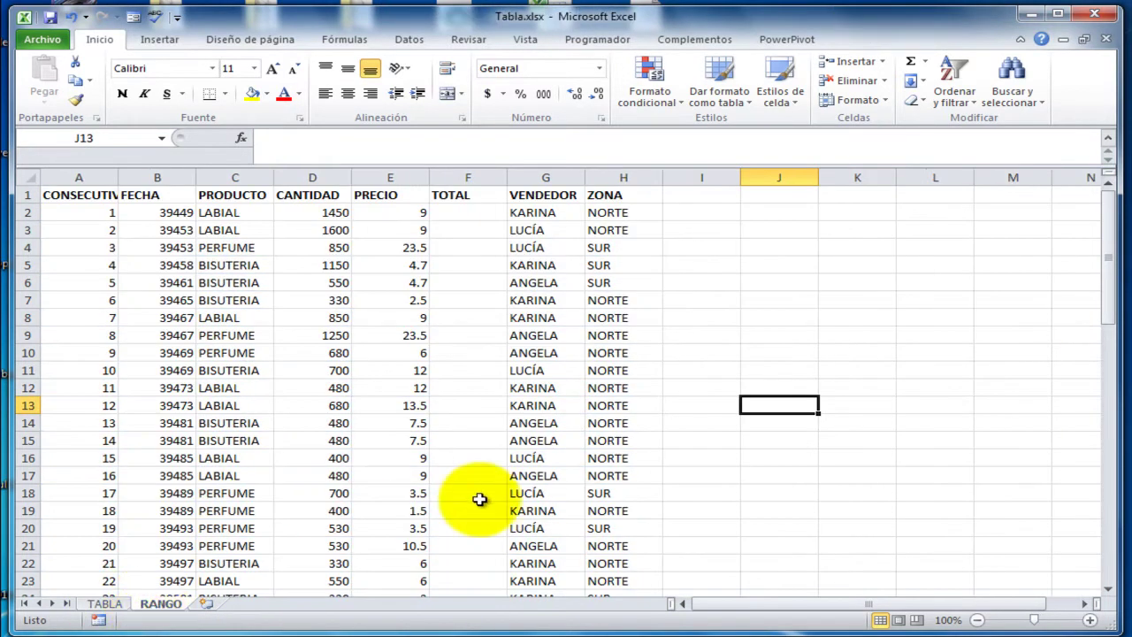
{"action": "left_click", "coordinate": [159, 177]}
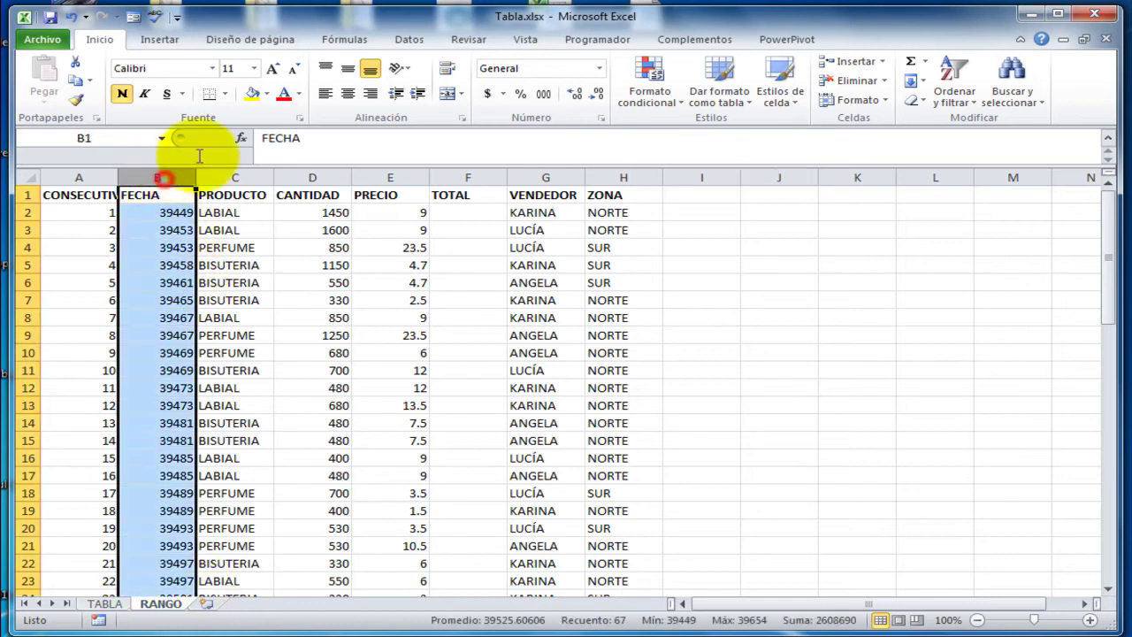
{"action": "left_click", "coordinate": [599, 68]}
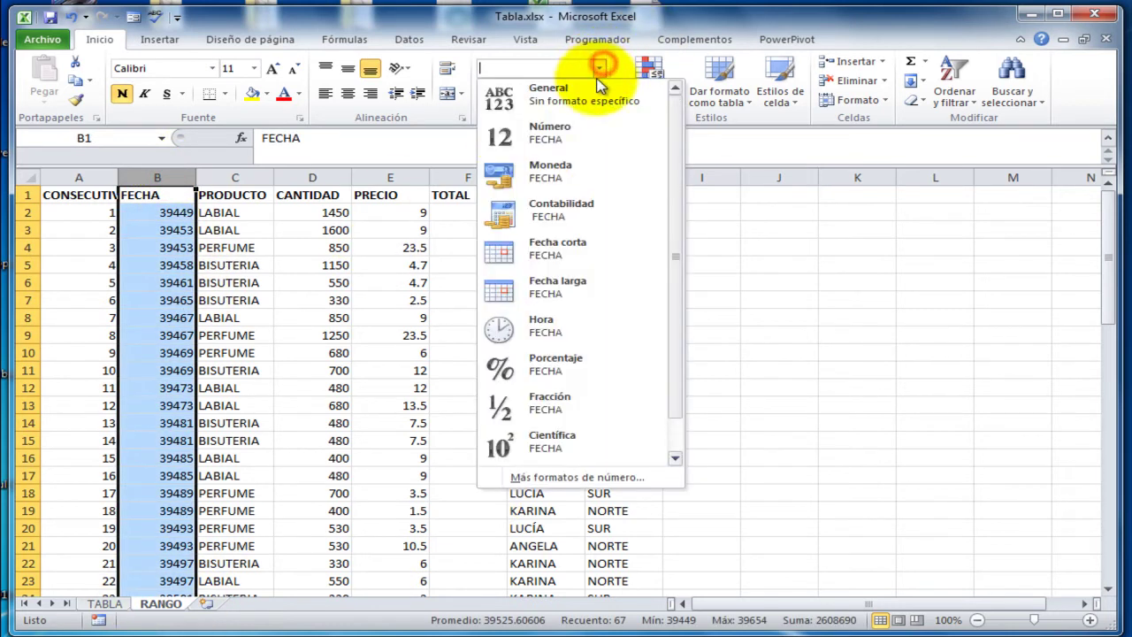
{"action": "left_click", "coordinate": [564, 255]}
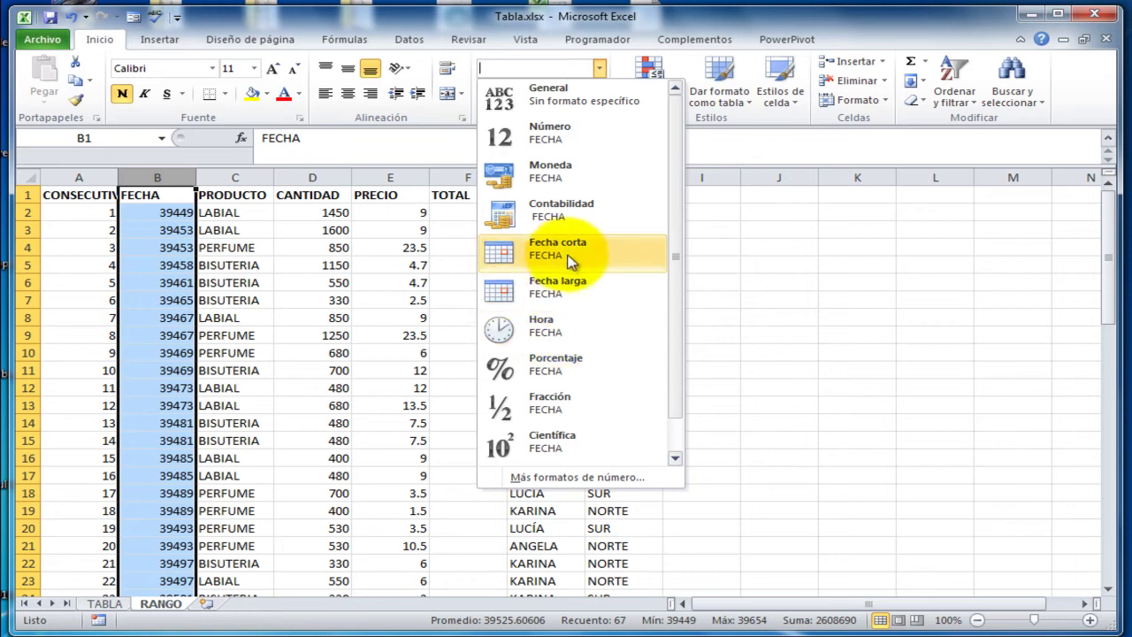
{"action": "left_click", "coordinate": [311, 405]}
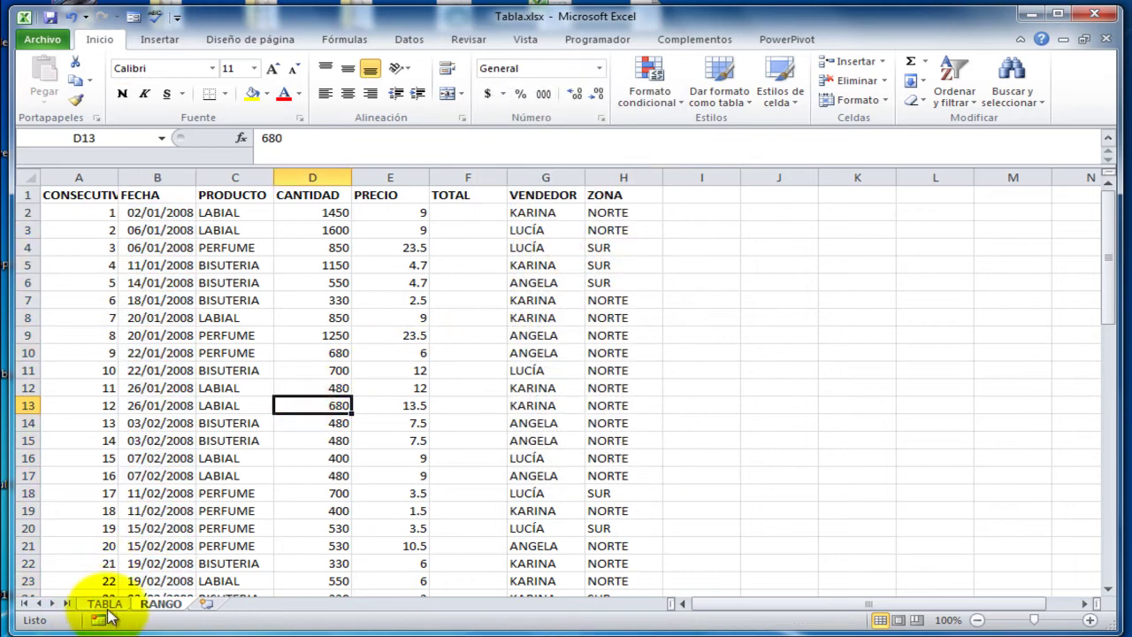
- Narrow the FECHA column on the TABLA sheet and compare the table with the plain data on RANGO
{"action": "left_click", "coordinate": [104, 604]}
{"action": "left_click_drag", "start_coordinate": [275, 177], "coordinate": [230, 177]}
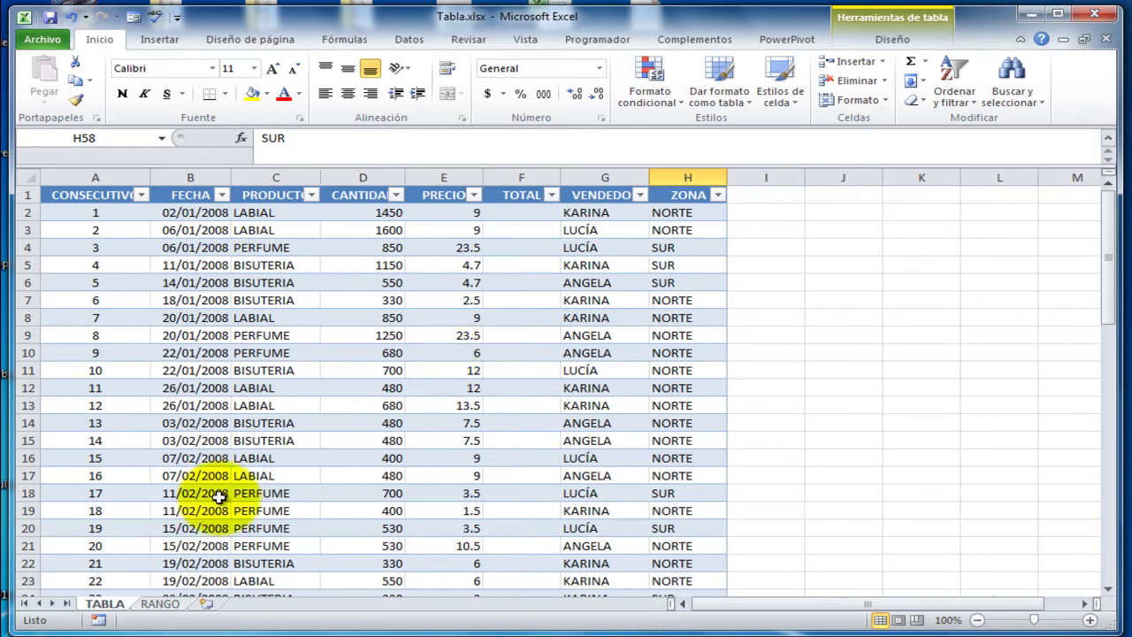
{"action": "left_click", "coordinate": [160, 603]}
{"action": "left_click", "coordinate": [104, 603]}
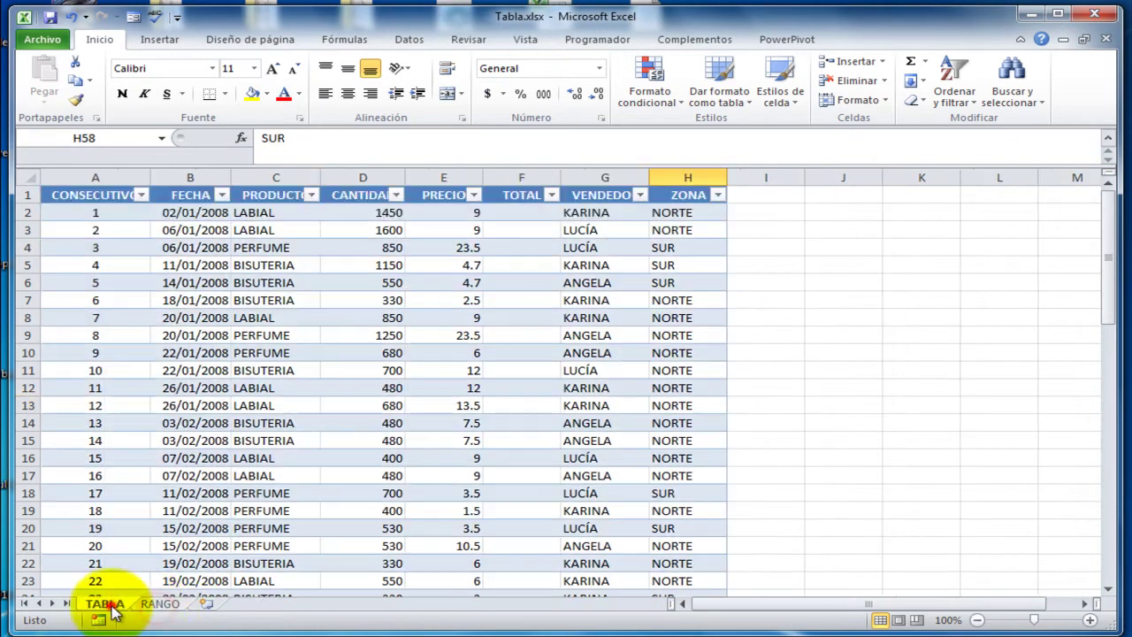
{"action": "left_click", "coordinate": [160, 603]}
{"action": "left_click", "coordinate": [103, 603]}
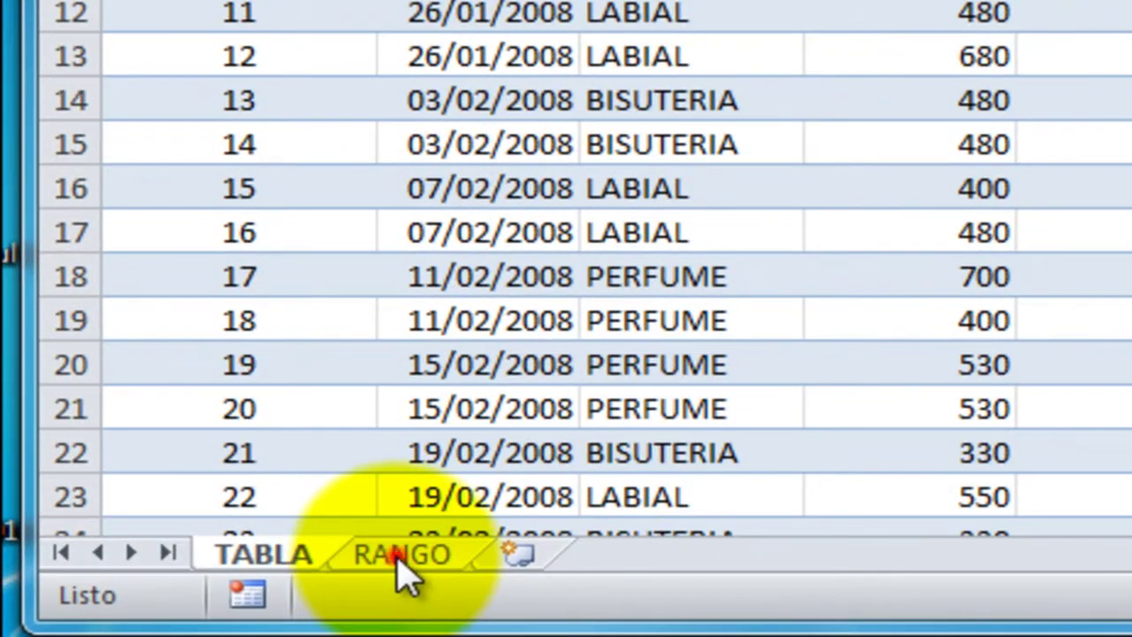
- On the RANGO sheet, calculate the first TOTAL in F2 by multiplying quantity by price with =D2*E2
{"action": "left_click", "coordinate": [354, 571]}
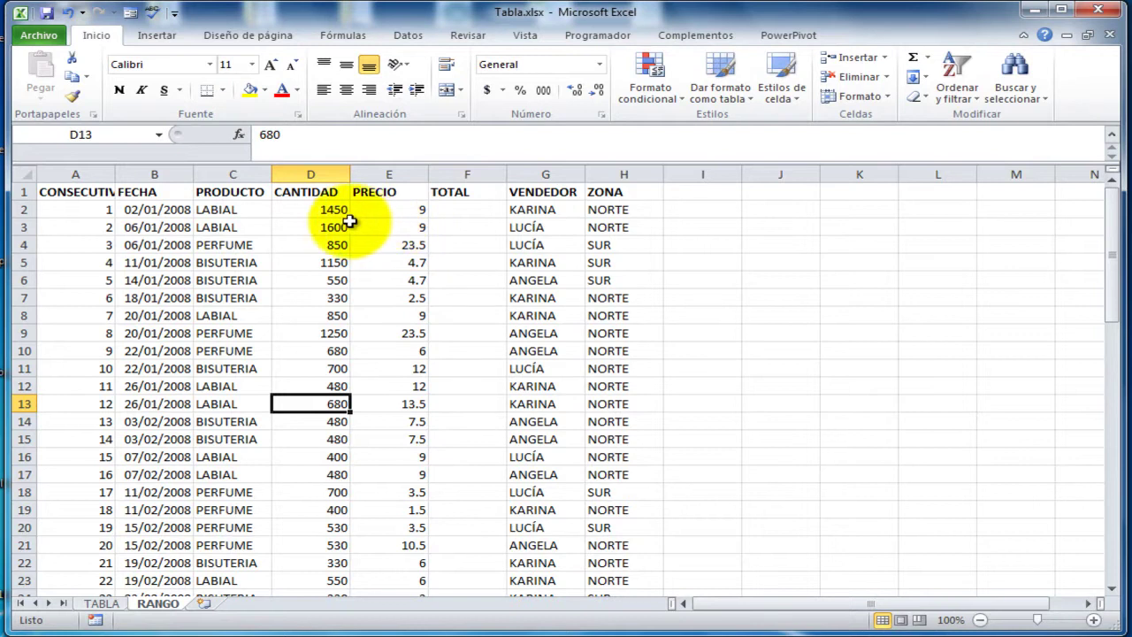
{"action": "left_click", "coordinate": [326, 215]}
{"action": "left_click", "coordinate": [398, 211]}
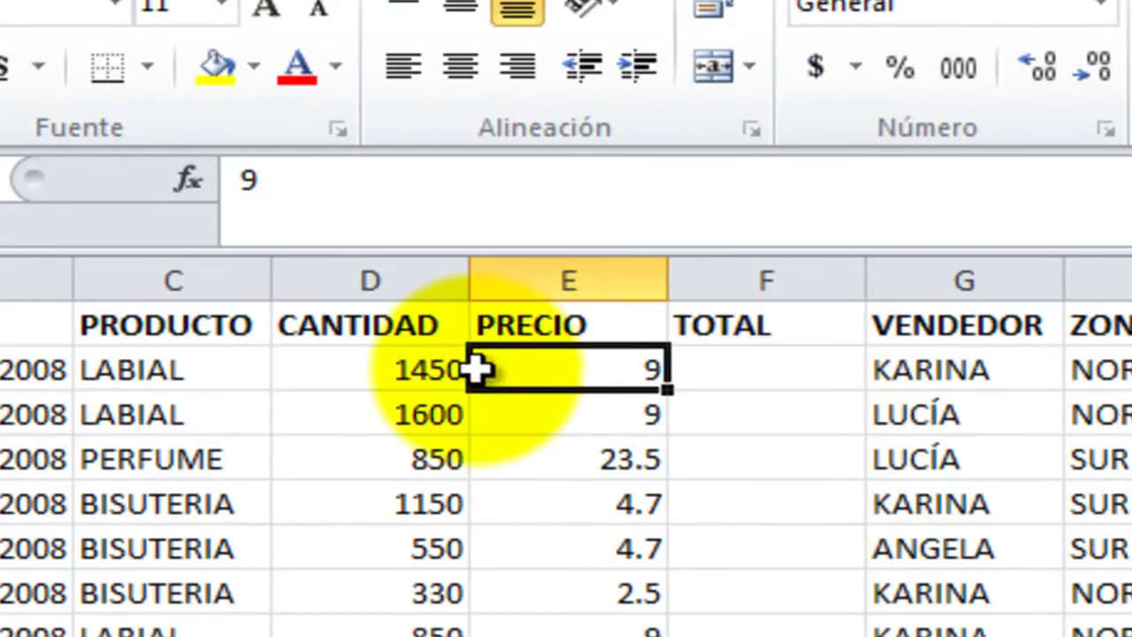
{"action": "left_click", "coordinate": [403, 385]}
{"action": "left_click", "coordinate": [571, 378]}
{"action": "left_click", "coordinate": [718, 384]}
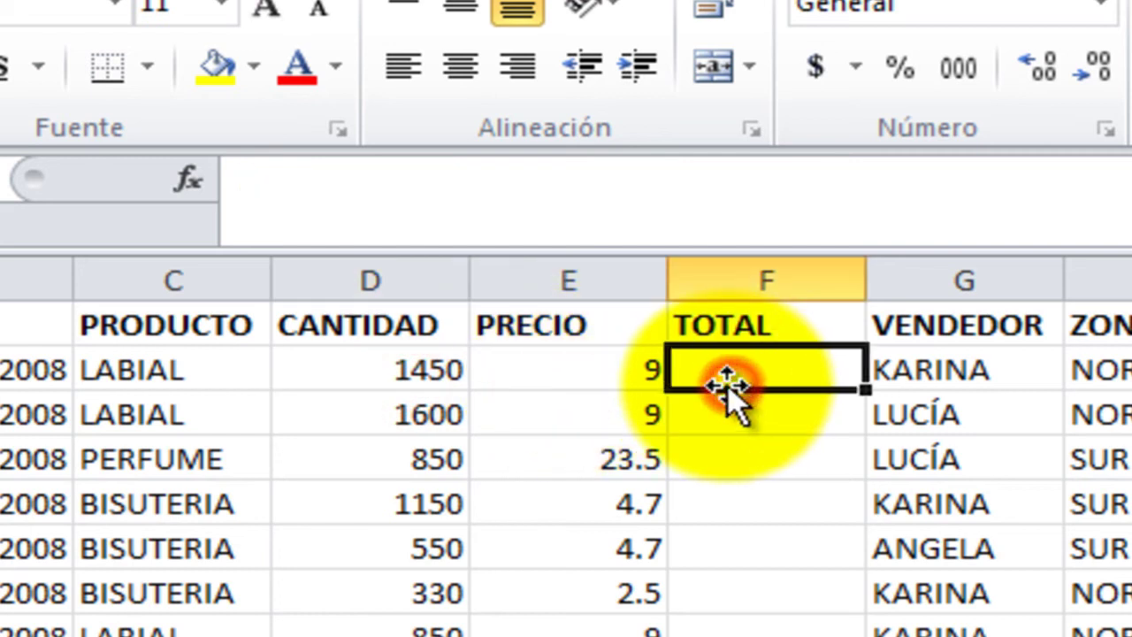
{"action": "type", "text": "="}
{"action": "left_click", "coordinate": [404, 367]}
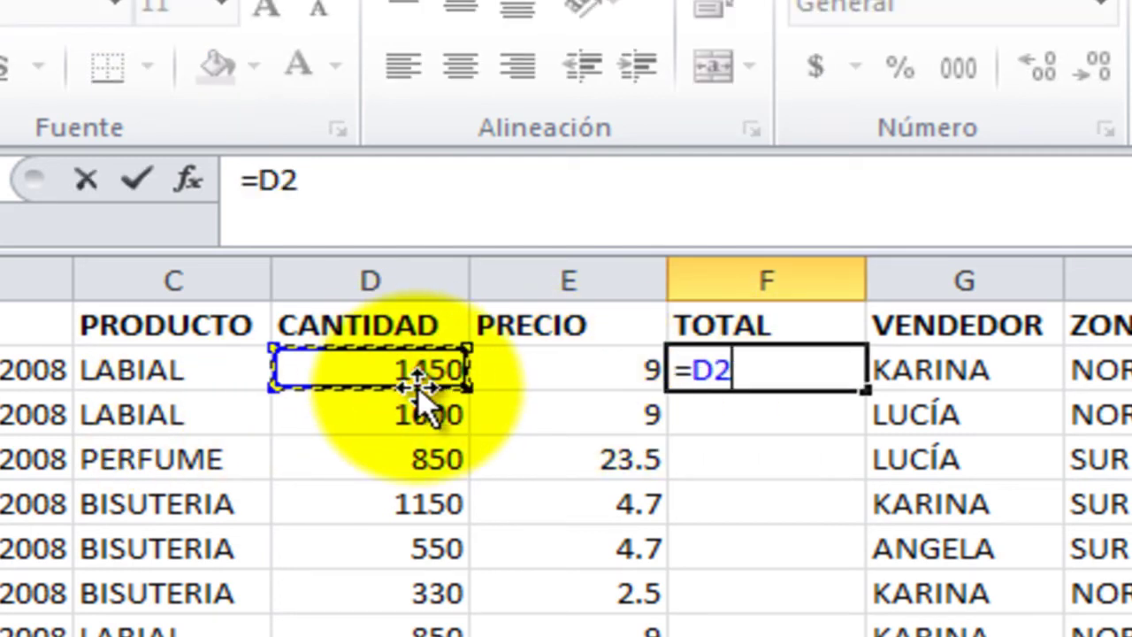
{"action": "type", "text": "*"}
{"action": "left_click", "coordinate": [564, 386]}
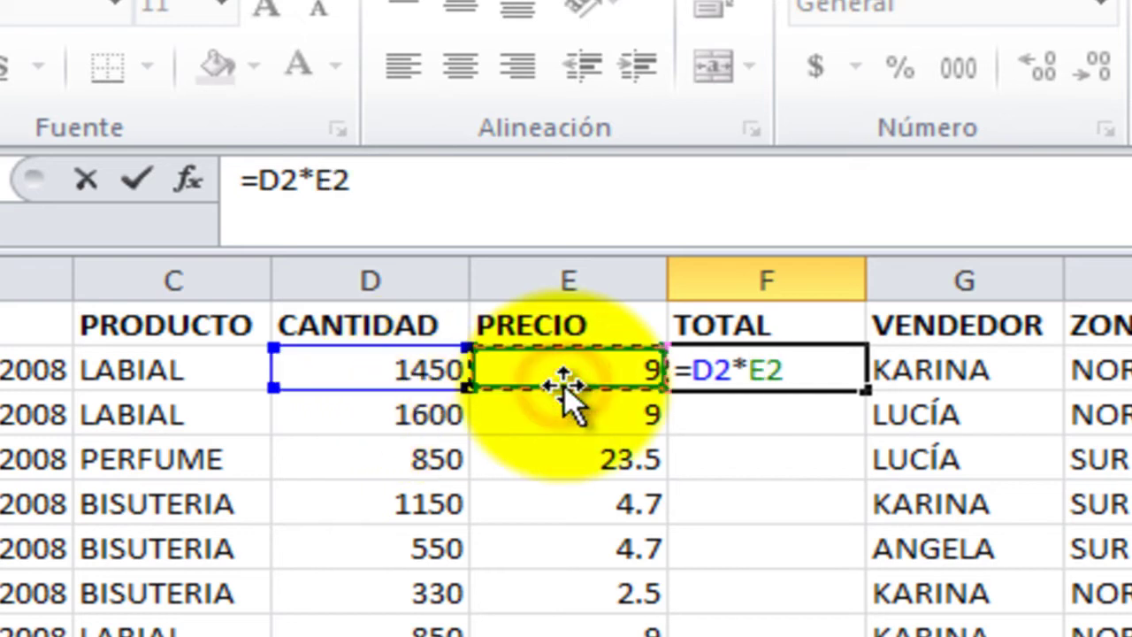
{"action": "key", "text": "Return"}
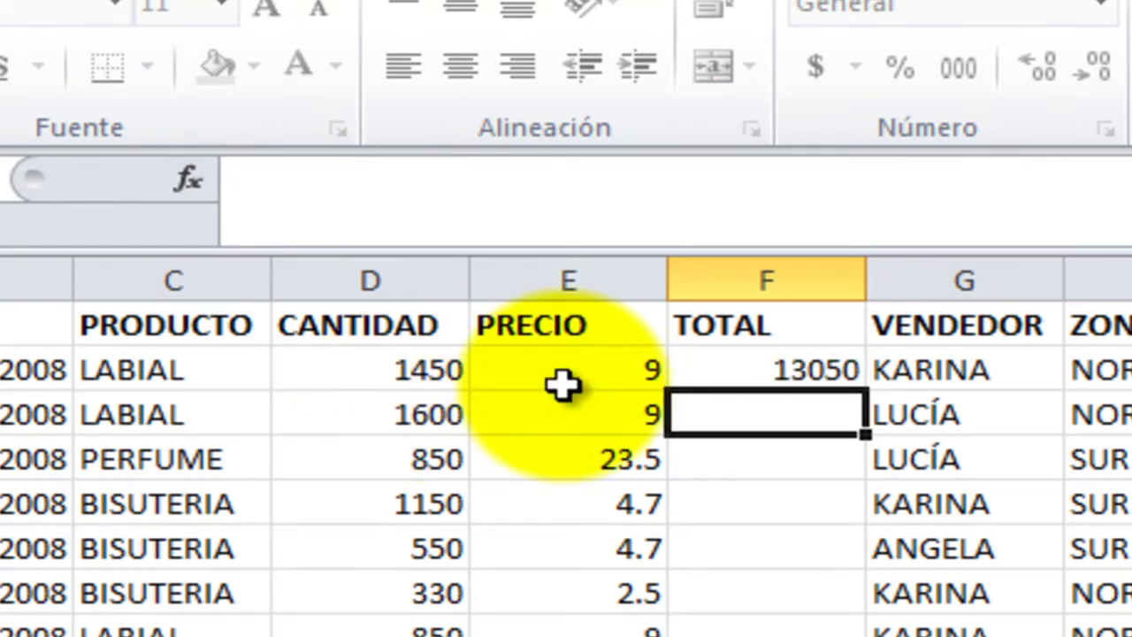
- Fill the formula from F2 down the TOTAL column of the RANGO sheet to the last record and review the copied results
{"action": "left_click", "coordinate": [822, 379]}
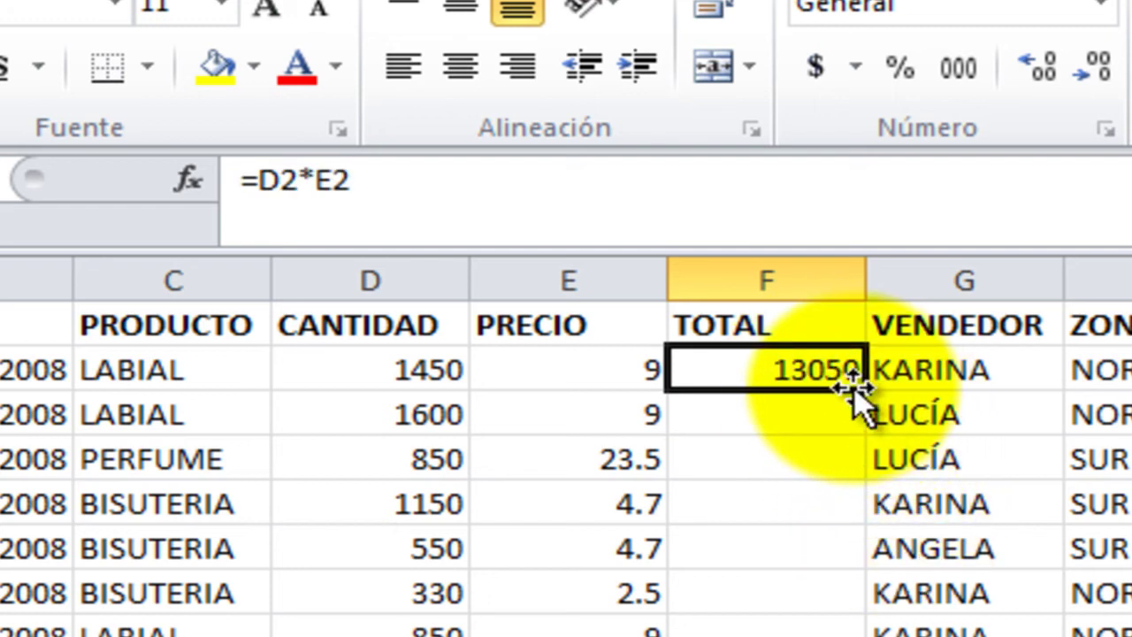
{"action": "left_click_drag", "start_coordinate": [865, 390], "coordinate": [863, 634]}
{"action": "left_click_drag", "start_coordinate": [505, 627], "coordinate": [483, 531]}
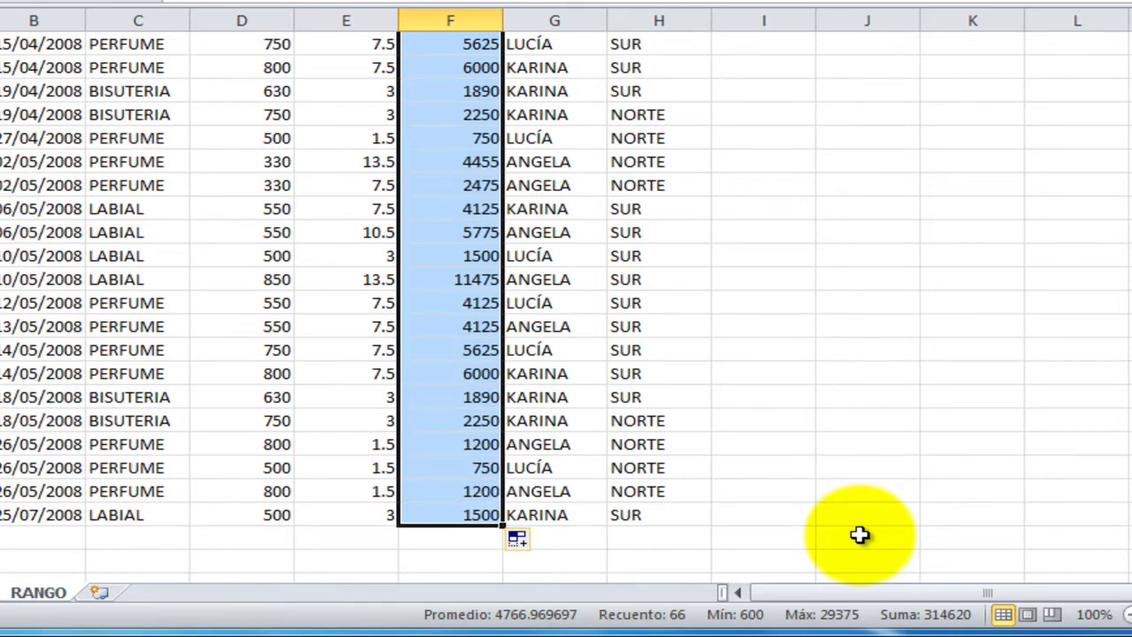
{"action": "scroll", "coordinate": [859, 544], "scroll_direction": "up", "scroll_amount": 14}
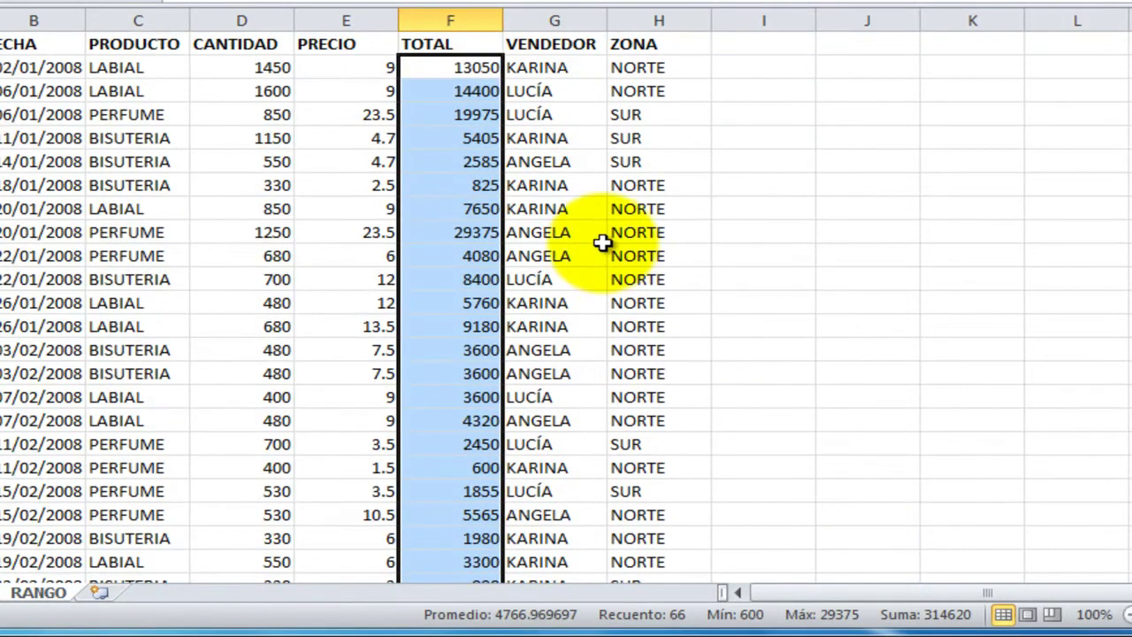
{"action": "left_click", "coordinate": [598, 233]}
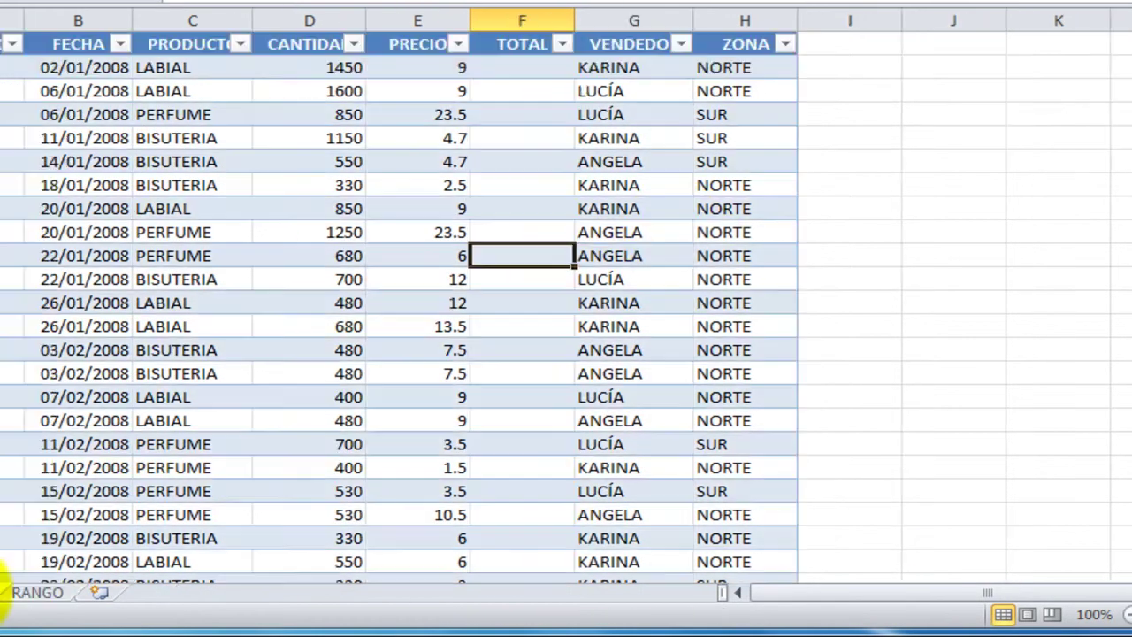
{"action": "left_click", "coordinate": [501, 68]}
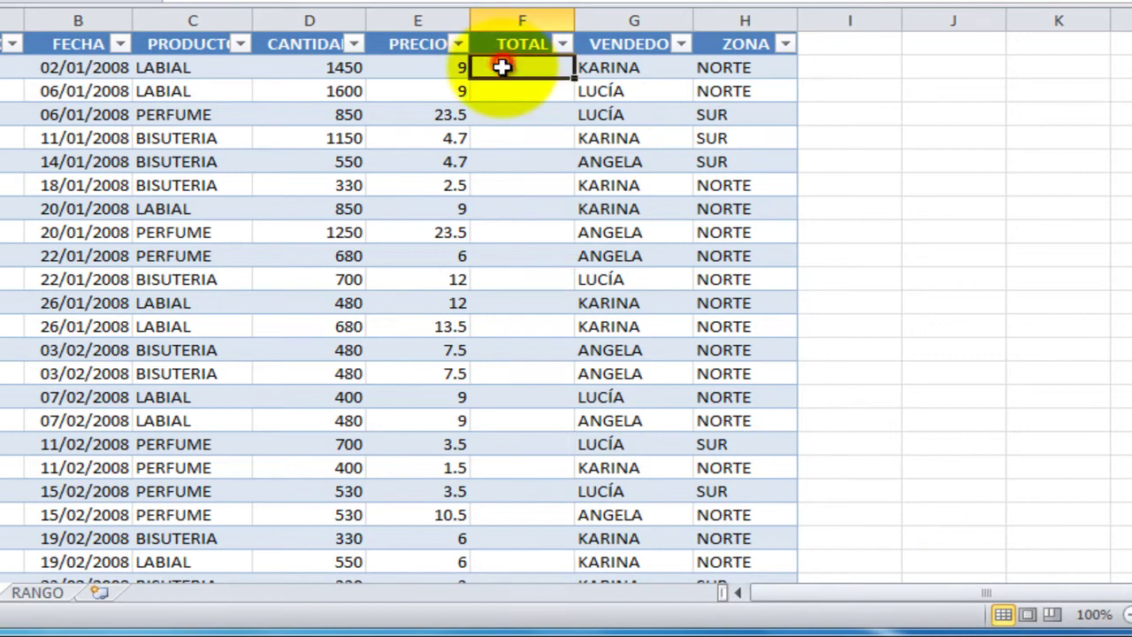
{"action": "type", "text": "="}
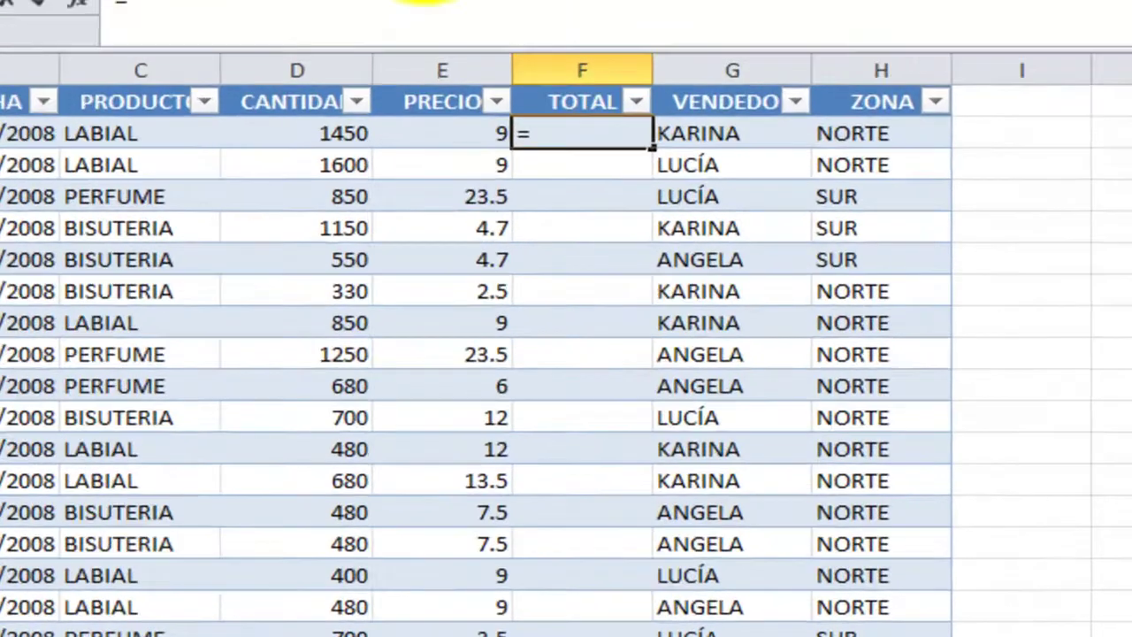
{"action": "left_click", "coordinate": [331, 67]}
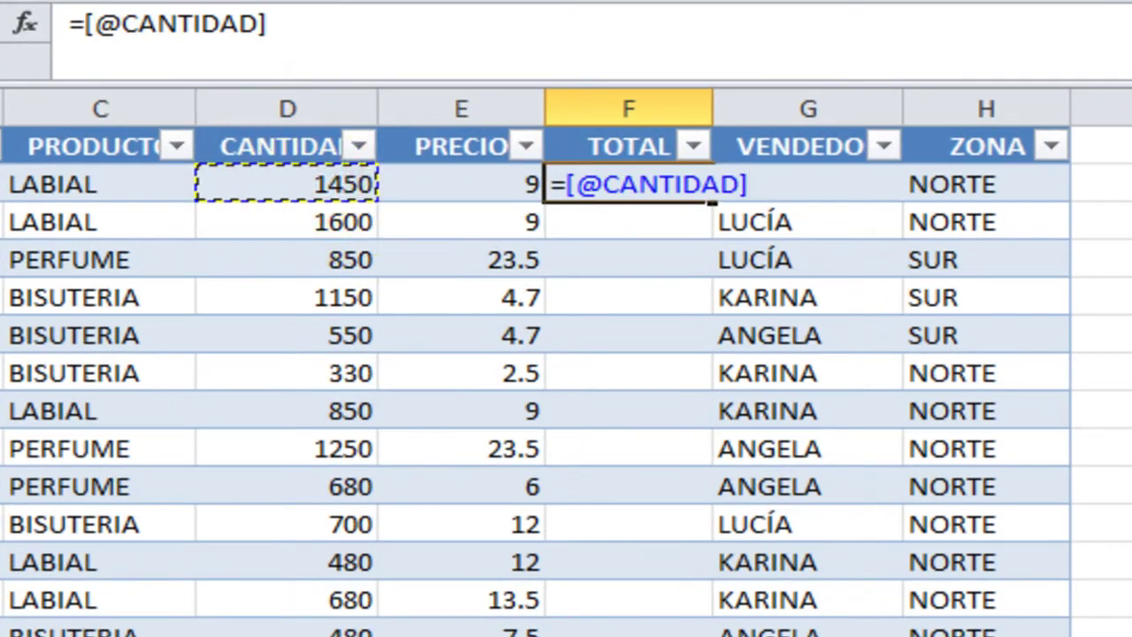
{"action": "type", "text": "*"}
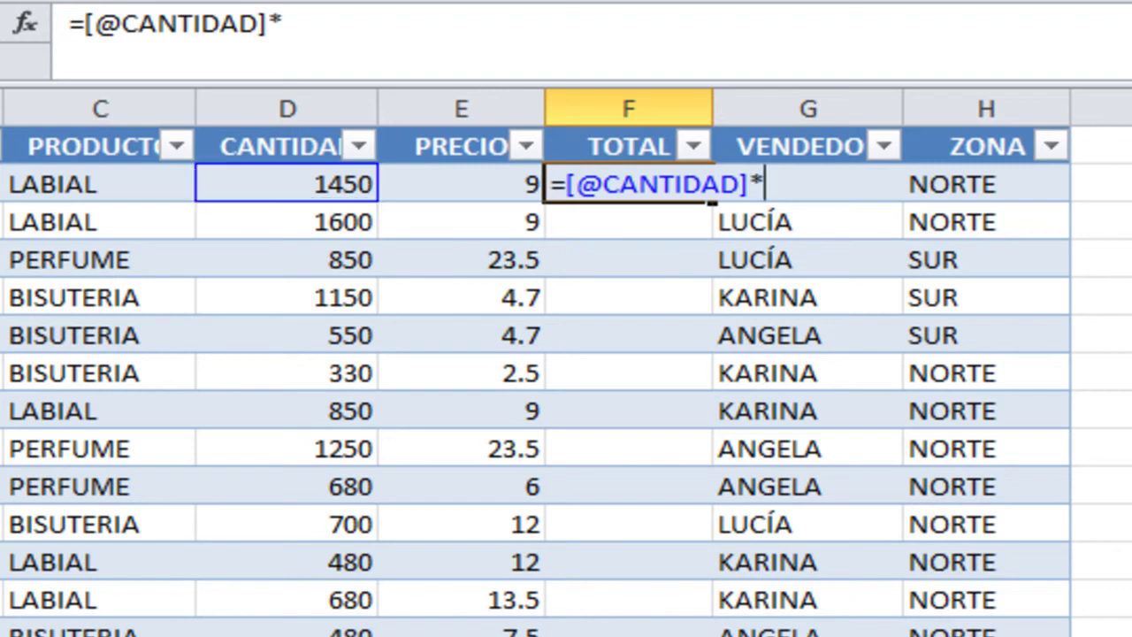
{"action": "left_click", "coordinate": [442, 181]}
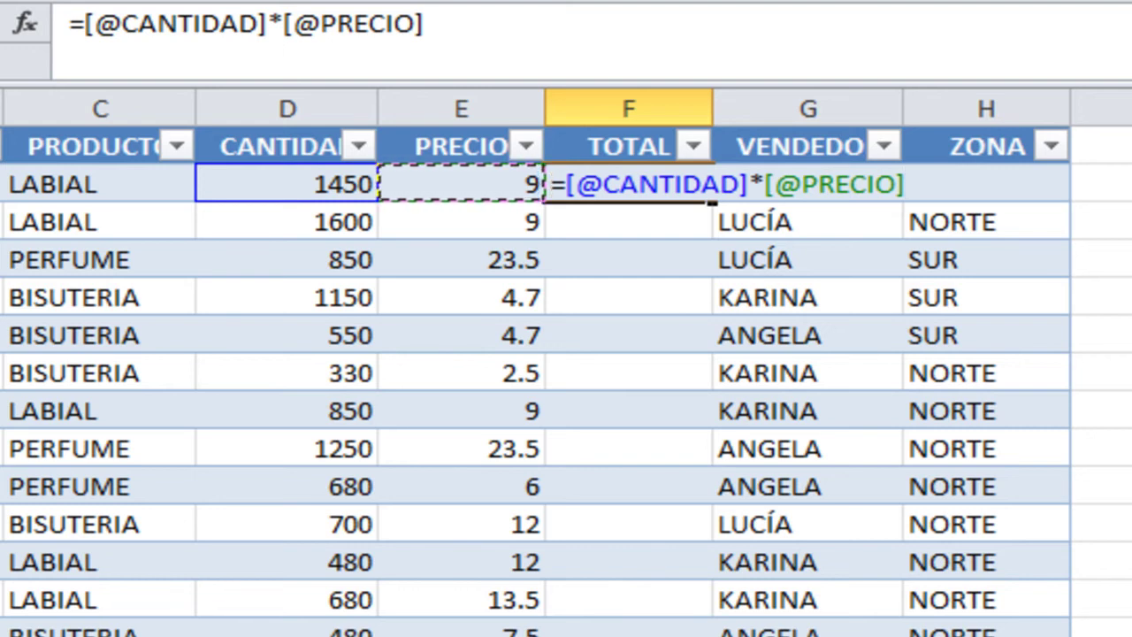
{"action": "key", "text": "Return"}
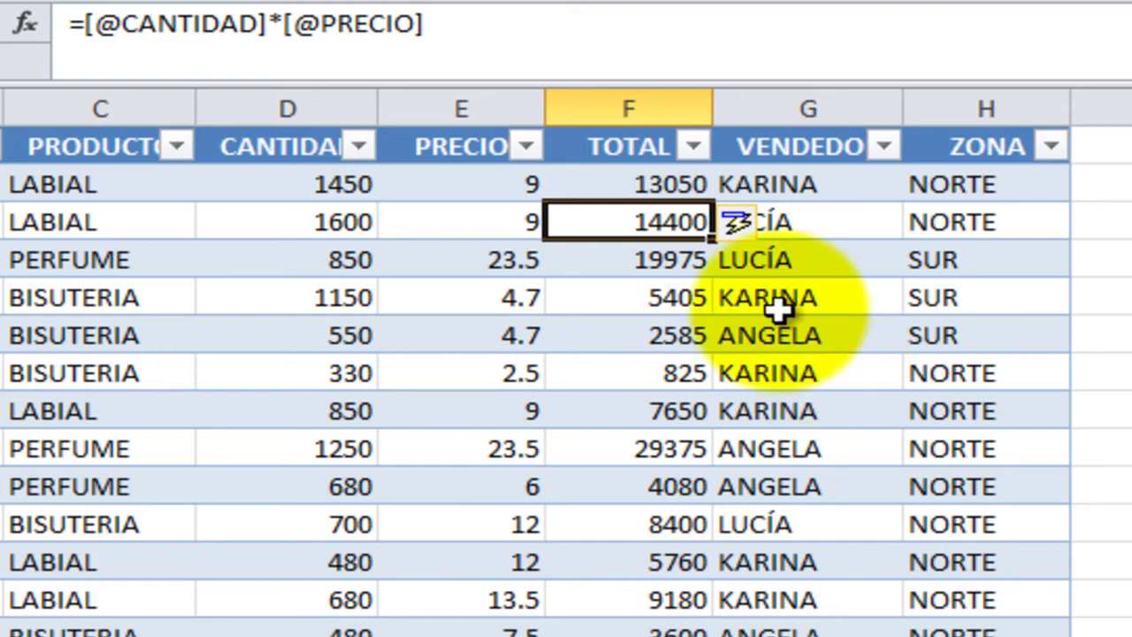
- Review the TOTAL column of the table down to the last record to check how the formula was replicated
{"action": "left_click", "coordinate": [624, 191]}
{"action": "scroll", "coordinate": [818, 404], "scroll_direction": "down", "scroll_amount": 5}
{"action": "scroll", "coordinate": [821, 403], "scroll_direction": "down", "scroll_amount": 10}
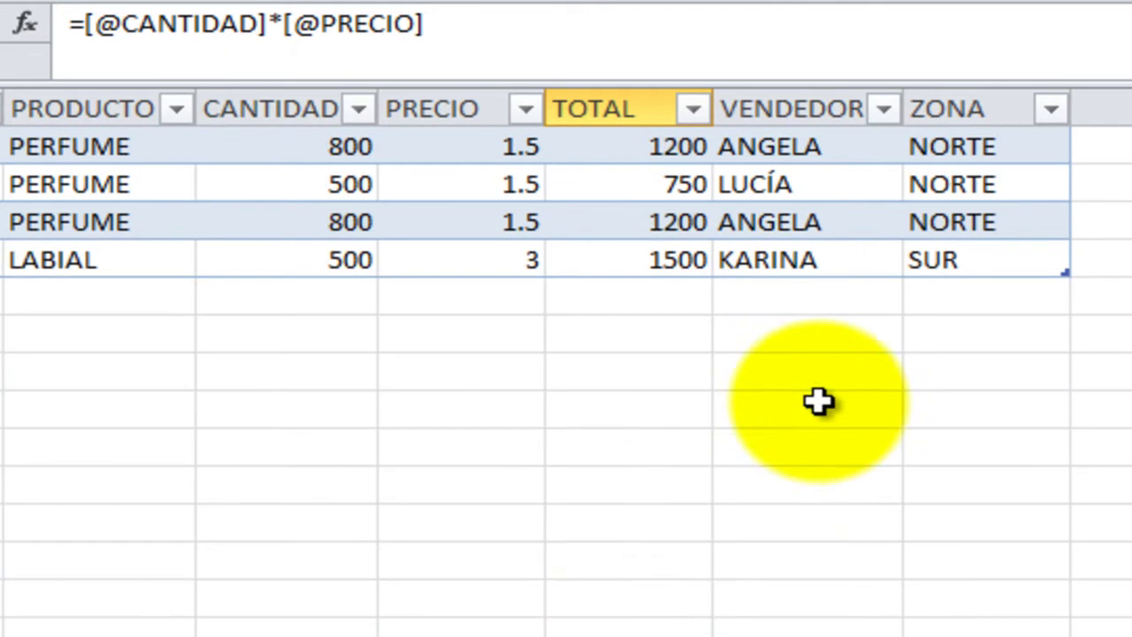
{"action": "scroll", "coordinate": [637, 536], "scroll_direction": "up", "scroll_amount": 9}
{"action": "scroll", "coordinate": [655, 557], "scroll_direction": "down", "scroll_amount": 3}
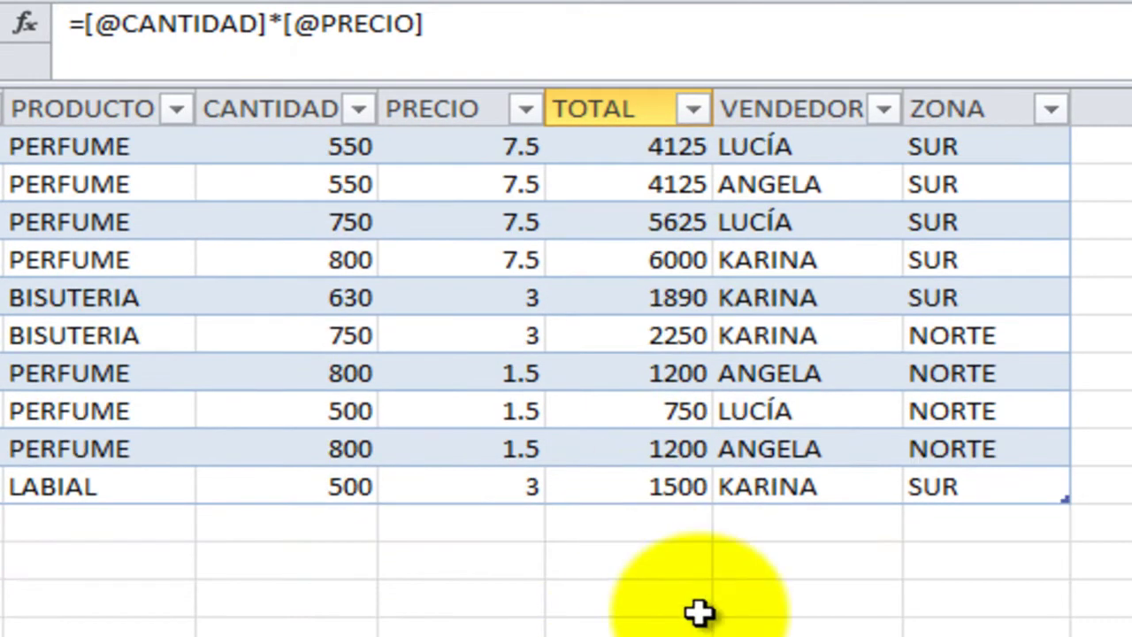
{"action": "scroll", "coordinate": [1010, 595], "scroll_direction": "up", "scroll_amount": 3}
{"action": "scroll", "coordinate": [1011, 596], "scroll_direction": "up", "scroll_amount": 8}
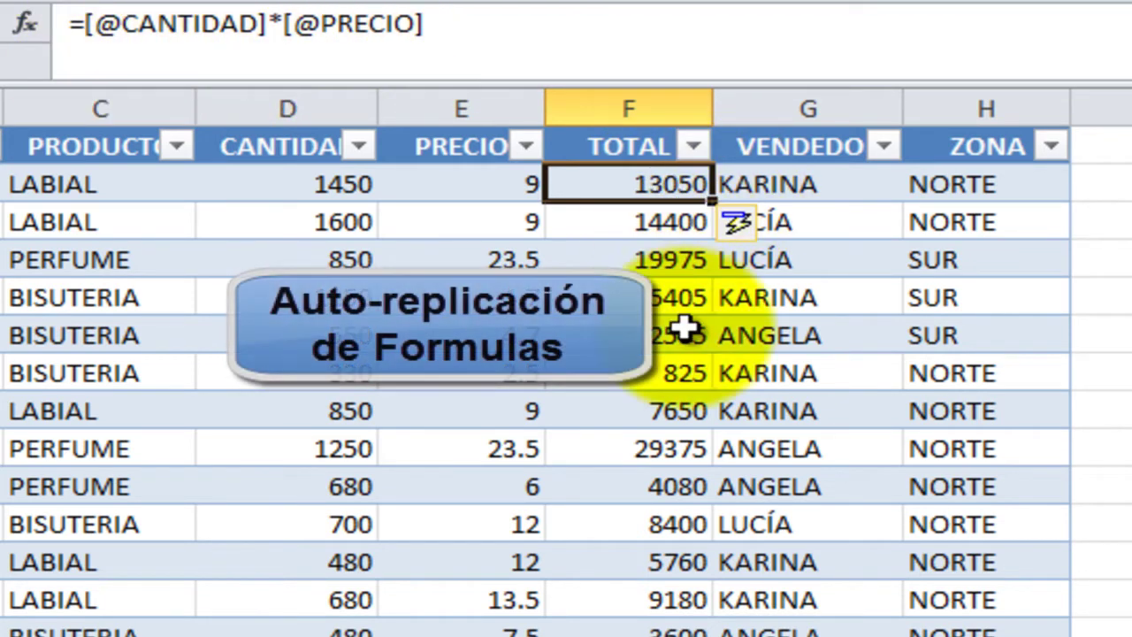
{"action": "scroll", "coordinate": [501, 504], "scroll_direction": "down", "scroll_amount": 13}
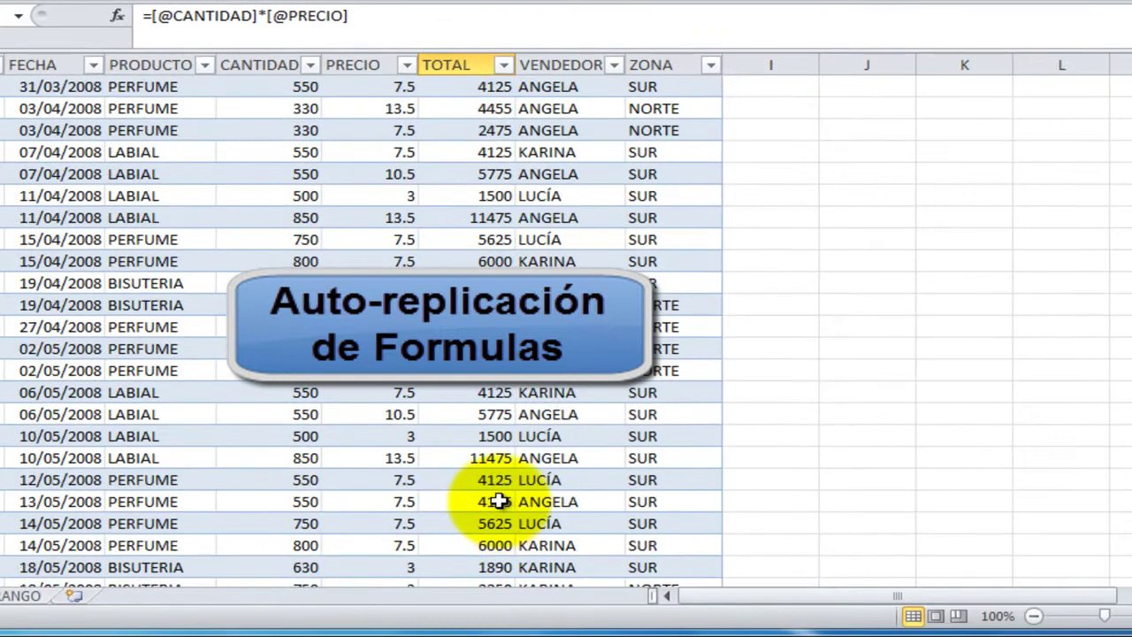
{"action": "scroll", "coordinate": [500, 501], "scroll_direction": "down", "scroll_amount": 5}
{"action": "scroll", "coordinate": [501, 501], "scroll_direction": "up", "scroll_amount": 18}
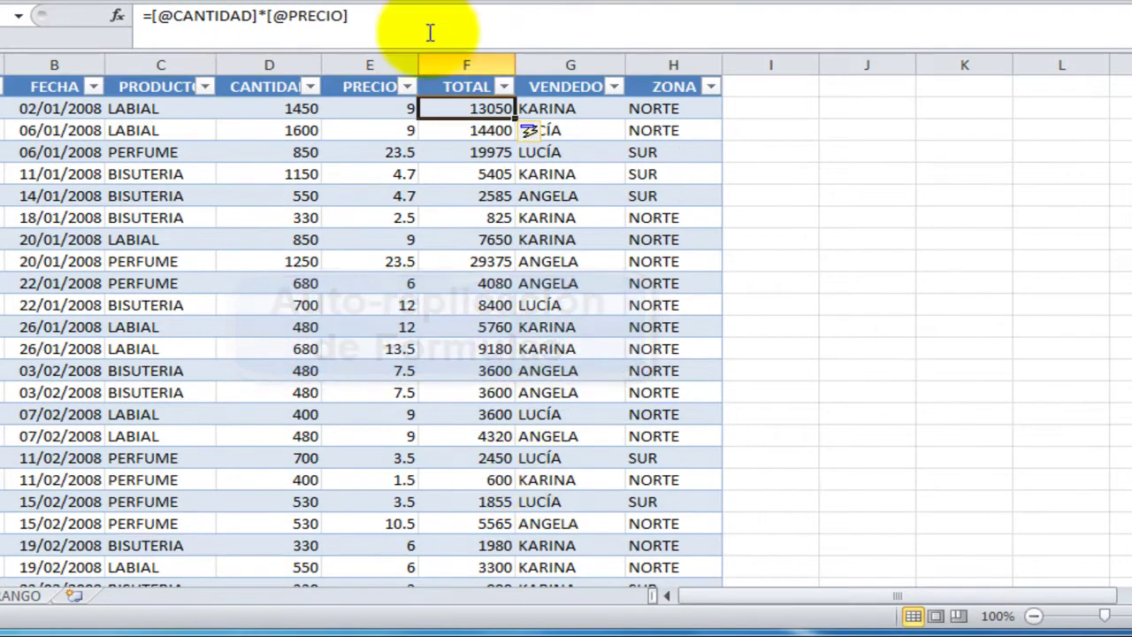
- Apply the accounting number format with the $ symbol and two decimals to the whole TOTAL column of the table
{"action": "left_click", "coordinate": [752, 2]}
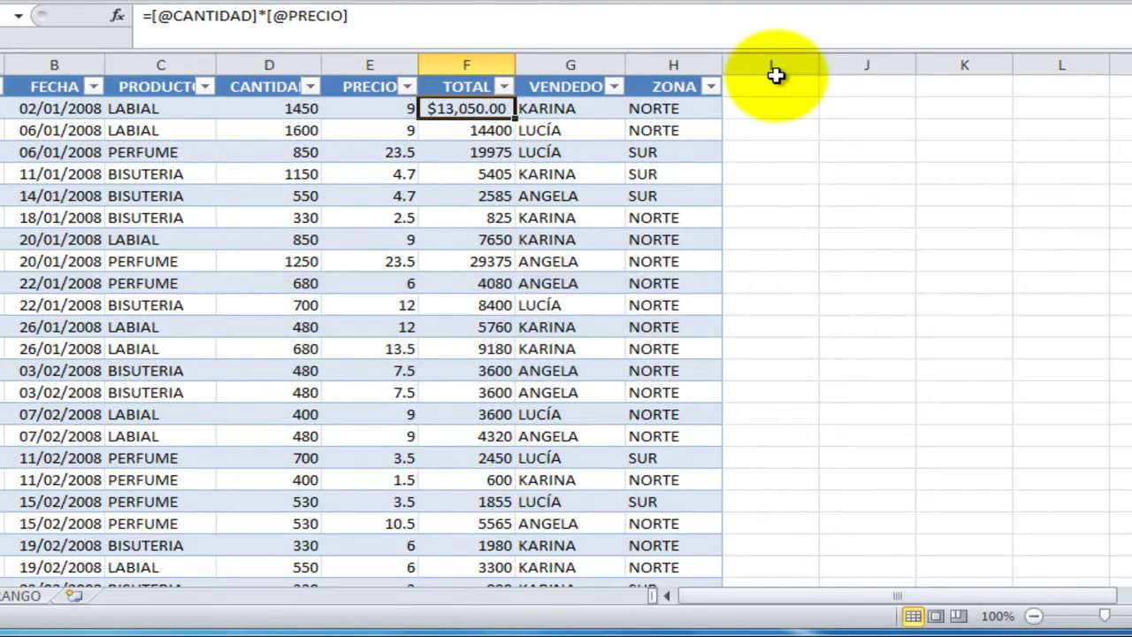
{"action": "left_click", "coordinate": [491, 75]}
{"action": "left_click", "coordinate": [418, 2]}
{"action": "scroll", "coordinate": [531, 212], "scroll_direction": "down", "scroll_amount": 16}
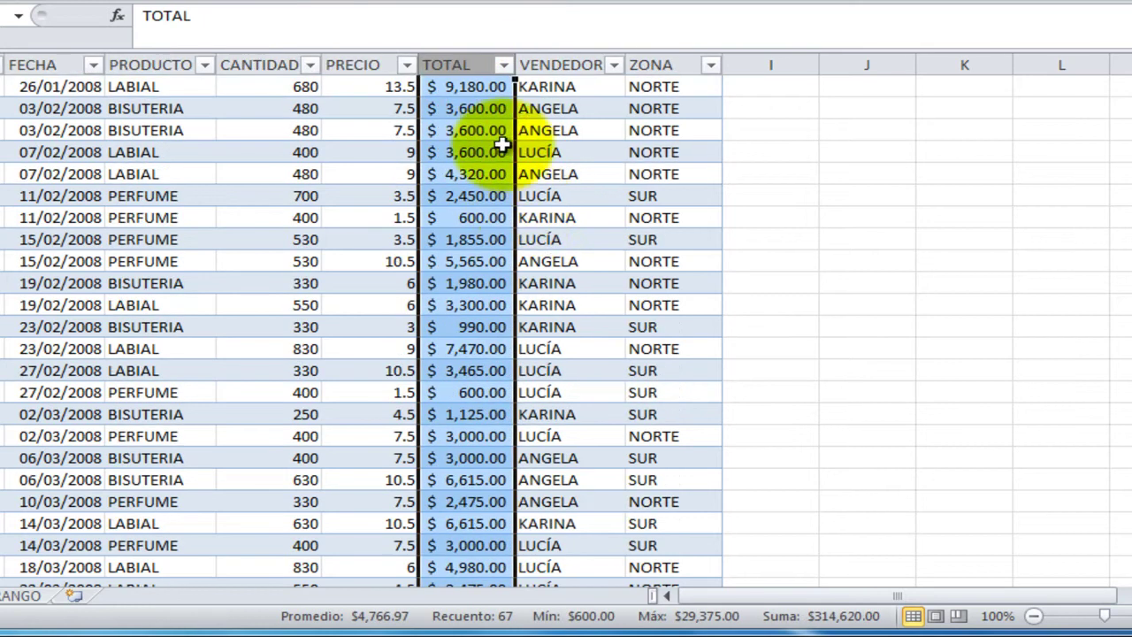
{"action": "scroll", "coordinate": [516, 212], "scroll_direction": "down", "scroll_amount": 5}
{"action": "scroll", "coordinate": [510, 219], "scroll_direction": "up", "scroll_amount": 6}
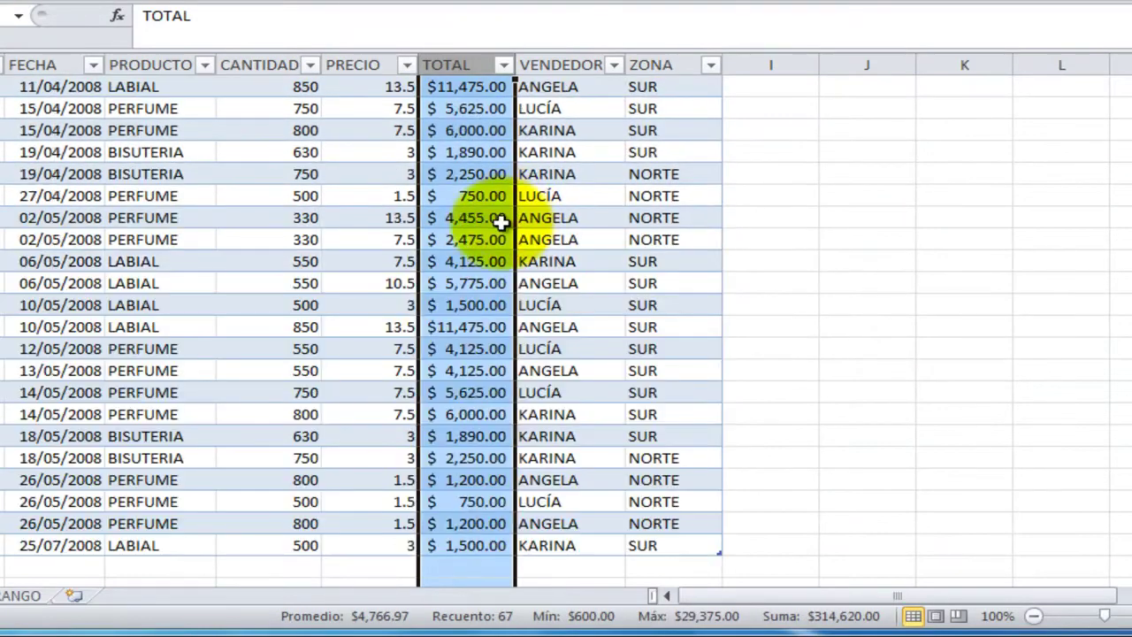
- Widen the TOTAL column of the table slightly to give the currency amounts more room
{"action": "left_click", "coordinate": [506, 218]}
{"action": "scroll", "coordinate": [506, 230], "scroll_direction": "up", "scroll_amount": 8}
{"action": "scroll", "coordinate": [509, 250], "scroll_direction": "up", "scroll_amount": 7}
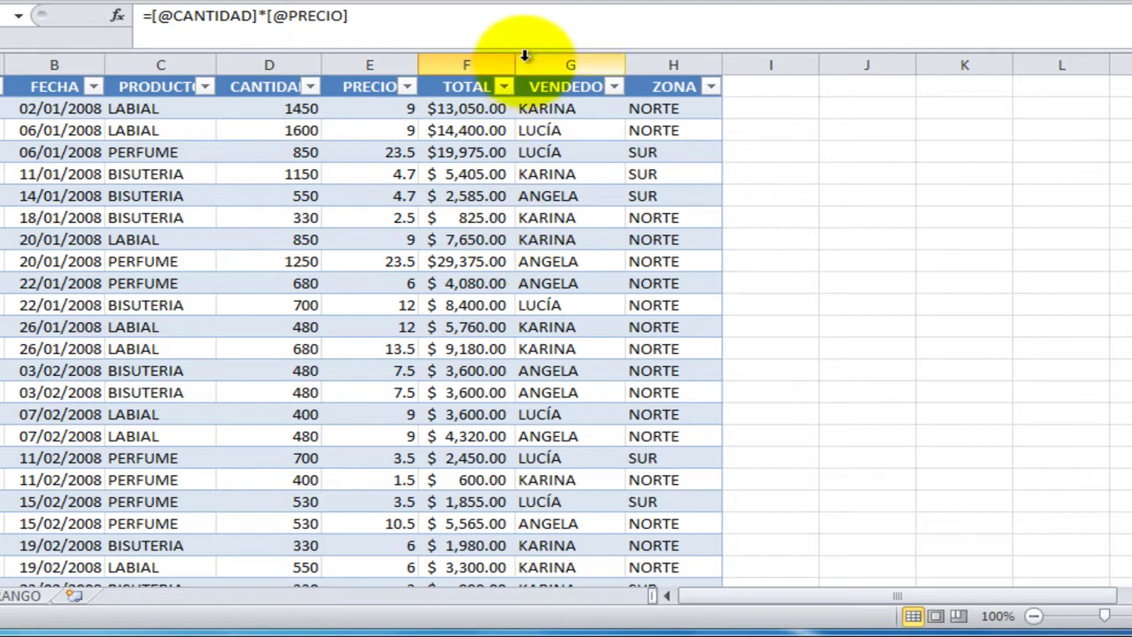
{"action": "left_click_drag", "start_coordinate": [517, 67], "coordinate": [544, 64]}
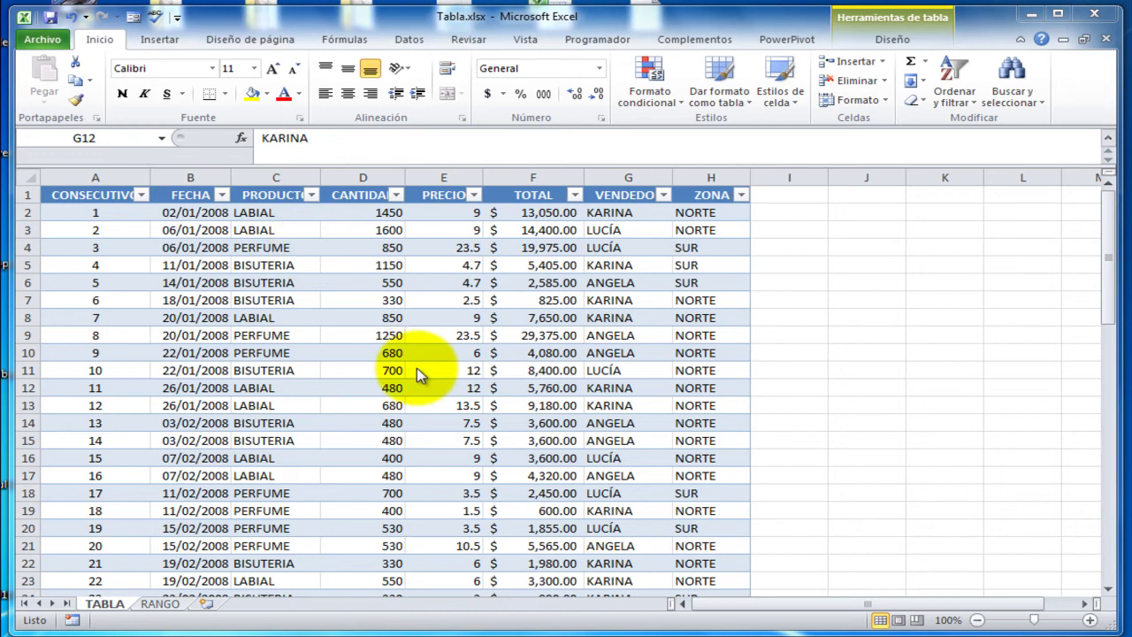
- On the RANGO sheet, check how the column headings of the plain range behave down to the last record
{"action": "left_click", "coordinate": [164, 607]}
{"action": "left_click", "coordinate": [464, 360]}
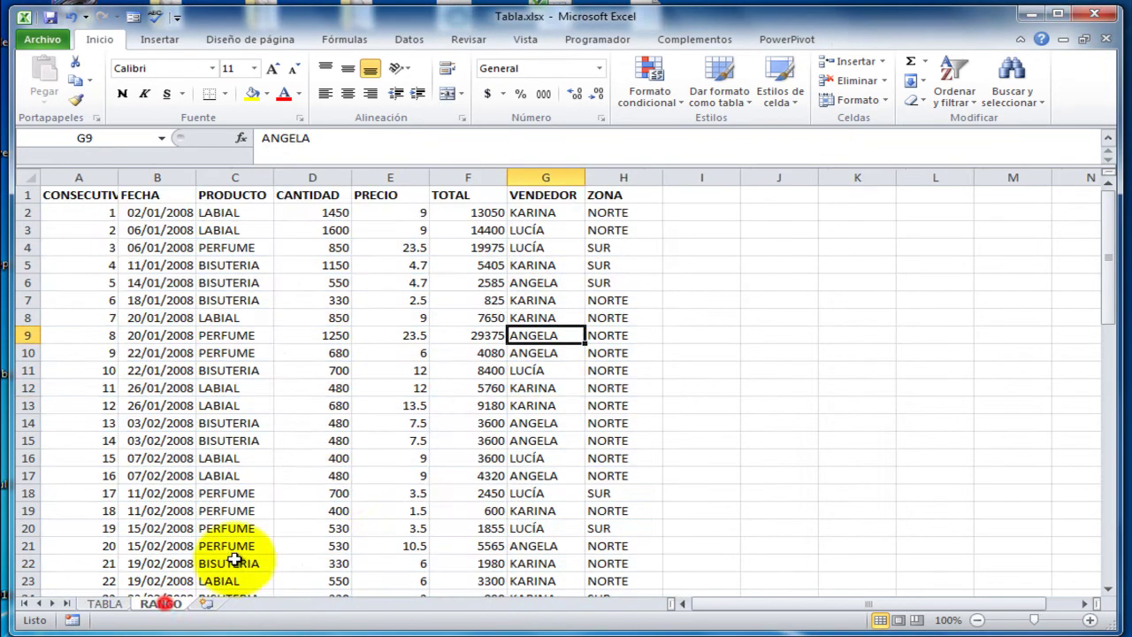
{"action": "scroll", "coordinate": [467, 362], "scroll_direction": "down", "scroll_amount": 14}
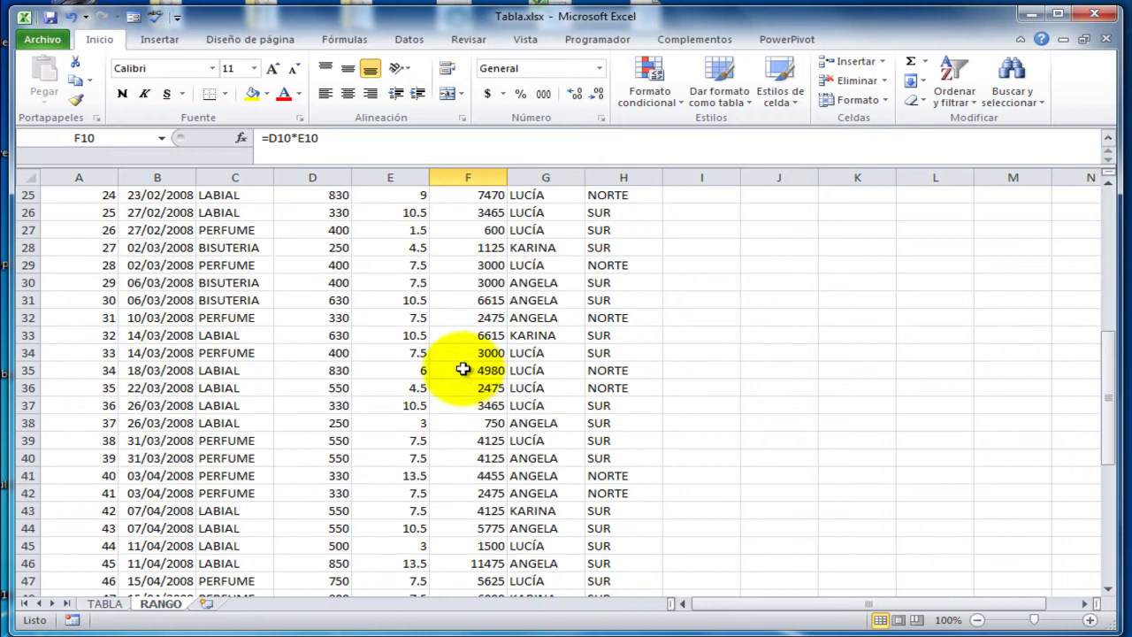
{"action": "scroll", "coordinate": [466, 375], "scroll_direction": "down", "scroll_amount": 6}
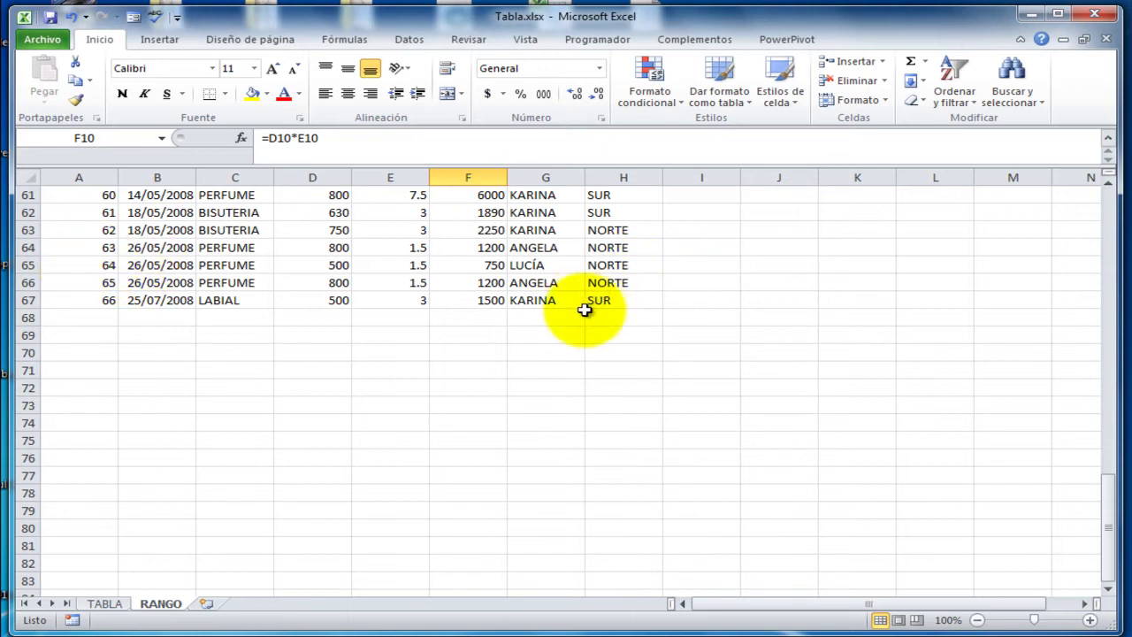
{"action": "scroll", "coordinate": [587, 313], "scroll_direction": "up", "scroll_amount": 12}
{"action": "scroll", "coordinate": [584, 323], "scroll_direction": "up", "scroll_amount": 8}
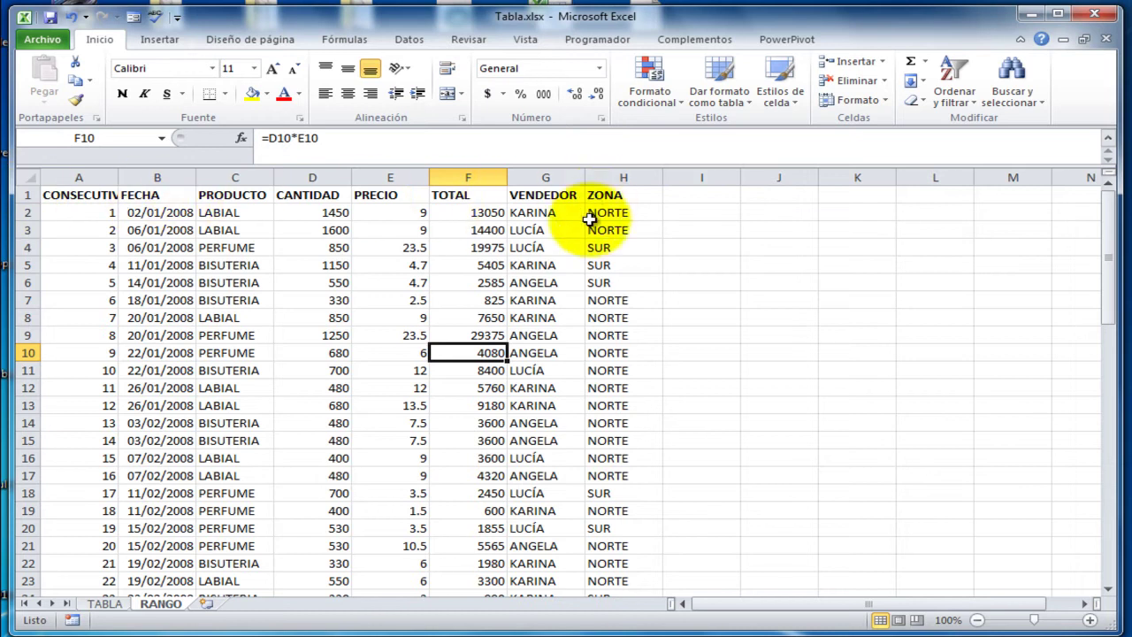
- On the TABLA sheet, check how the table's column headings behave down to the last record
{"action": "left_click", "coordinate": [105, 604]}
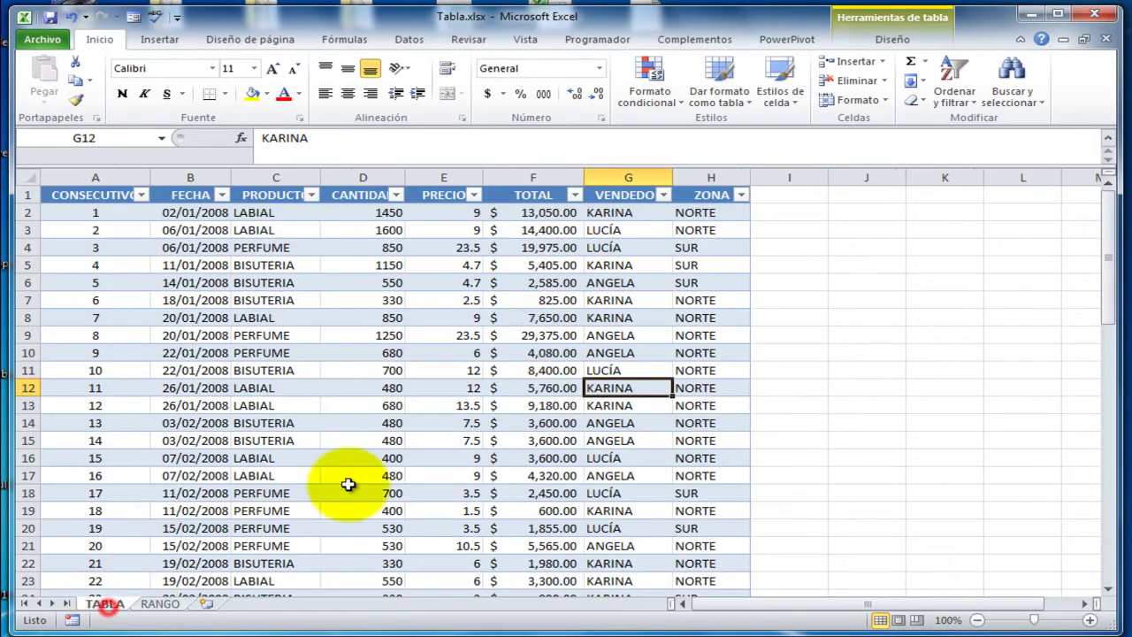
{"action": "scroll", "coordinate": [549, 326], "scroll_direction": "down", "scroll_amount": 10}
{"action": "scroll", "coordinate": [550, 324], "scroll_direction": "down", "scroll_amount": 10}
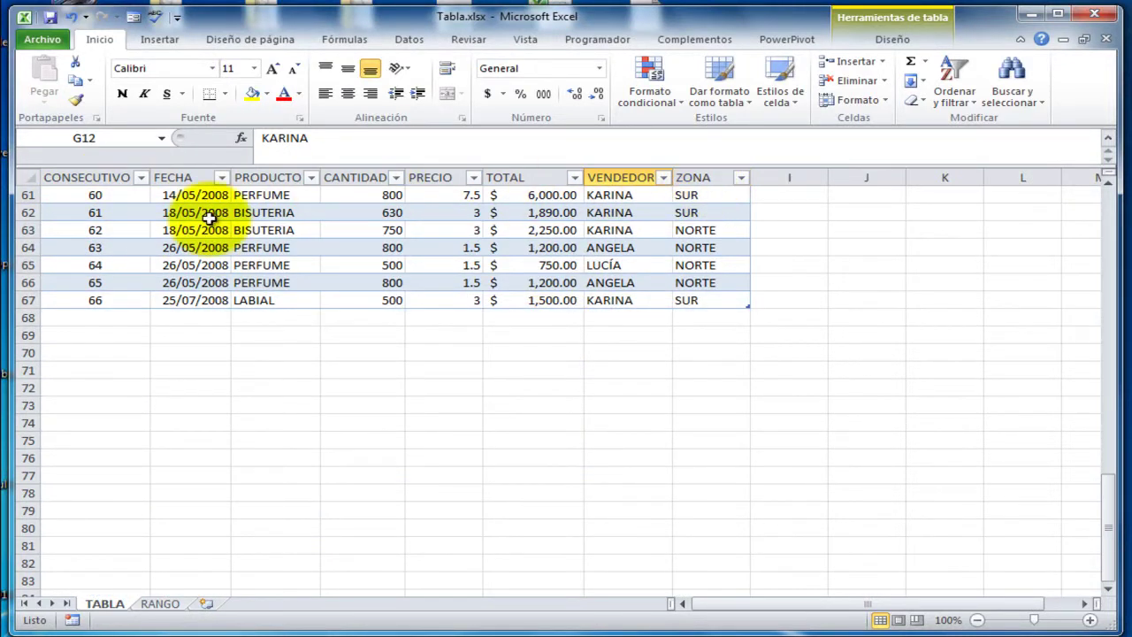
{"action": "scroll", "coordinate": [530, 278], "scroll_direction": "up", "scroll_amount": 12}
{"action": "scroll", "coordinate": [555, 286], "scroll_direction": "up", "scroll_amount": 5}
{"action": "scroll", "coordinate": [553, 285], "scroll_direction": "down", "scroll_amount": 18}
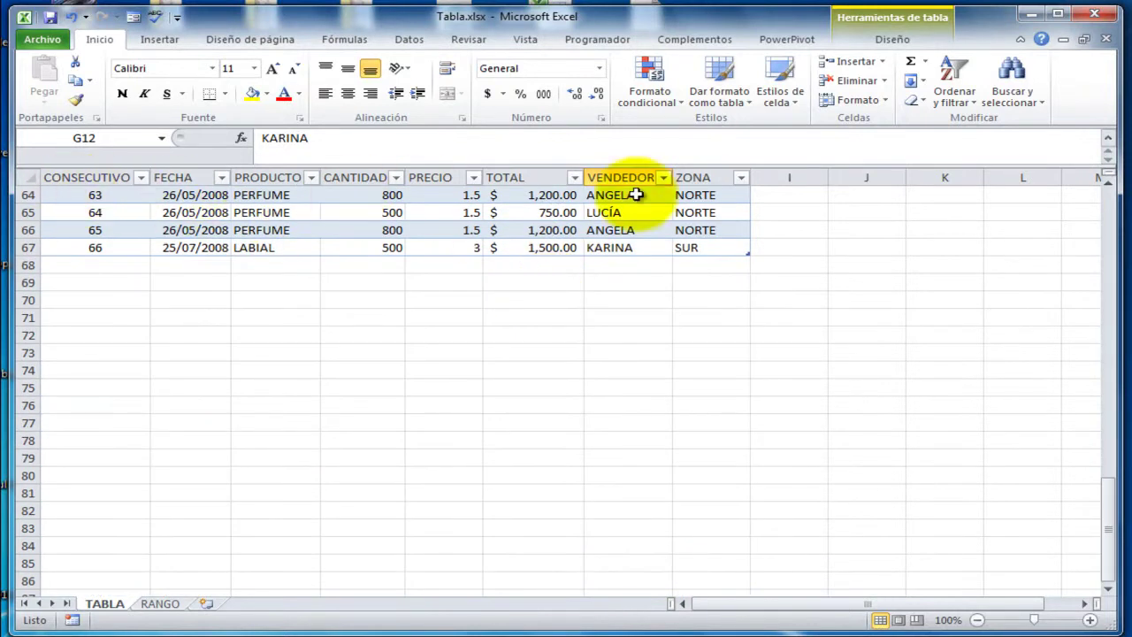
- Inspect the filter options of the CONSECUTIVO and PRECIO columns from the end of the table, leaving the data unfiltered
{"action": "left_click", "coordinate": [141, 178]}
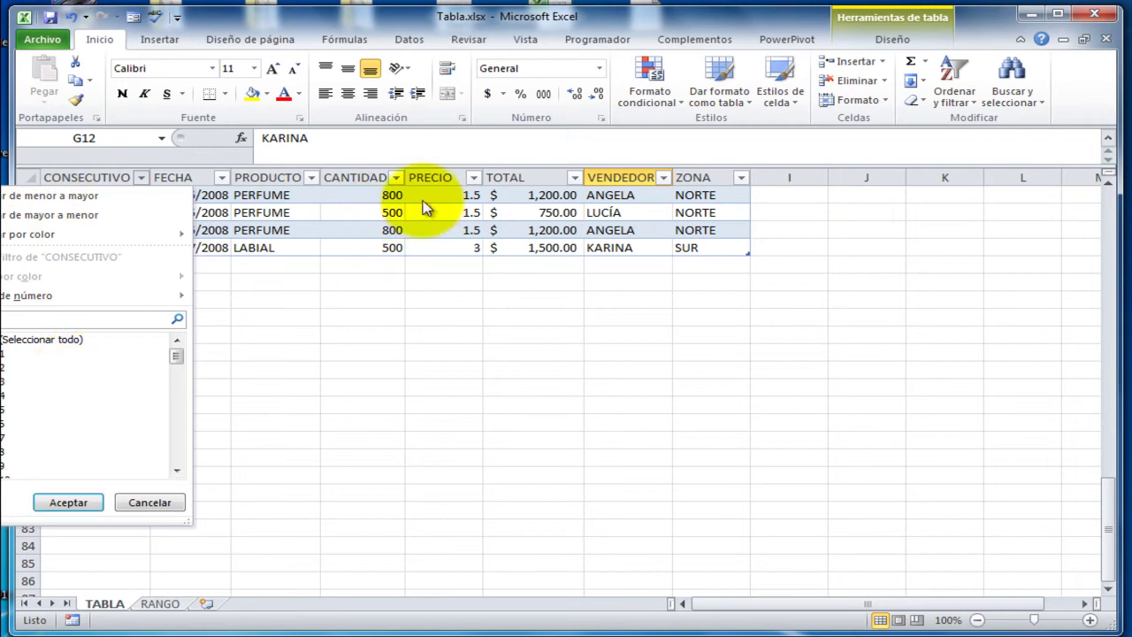
{"action": "left_click", "coordinate": [474, 177]}
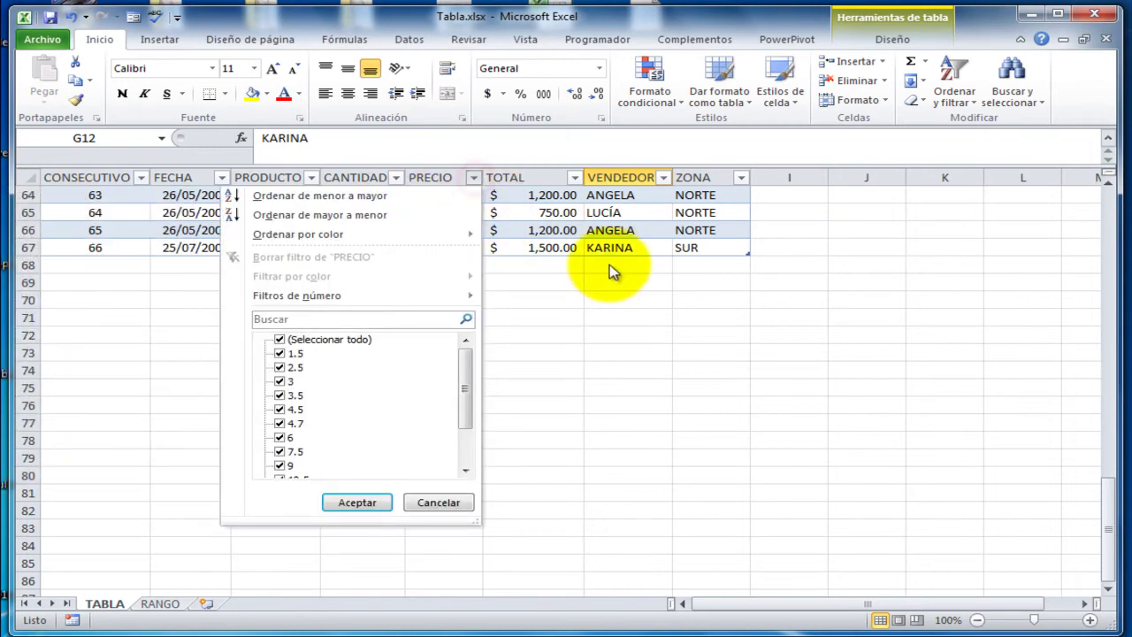
{"action": "left_click", "coordinate": [597, 241]}
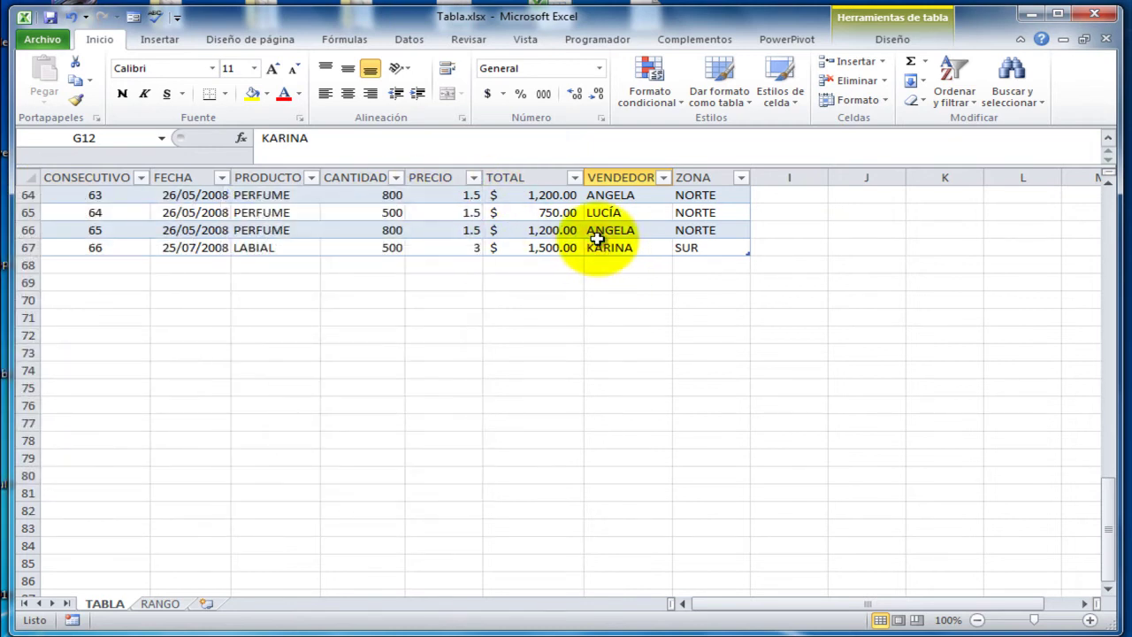
- Copy records 6 to 10 (A7:H11) of the table and paste them directly below its last row, starting at A68
{"action": "key", "text": "super+Tab"}
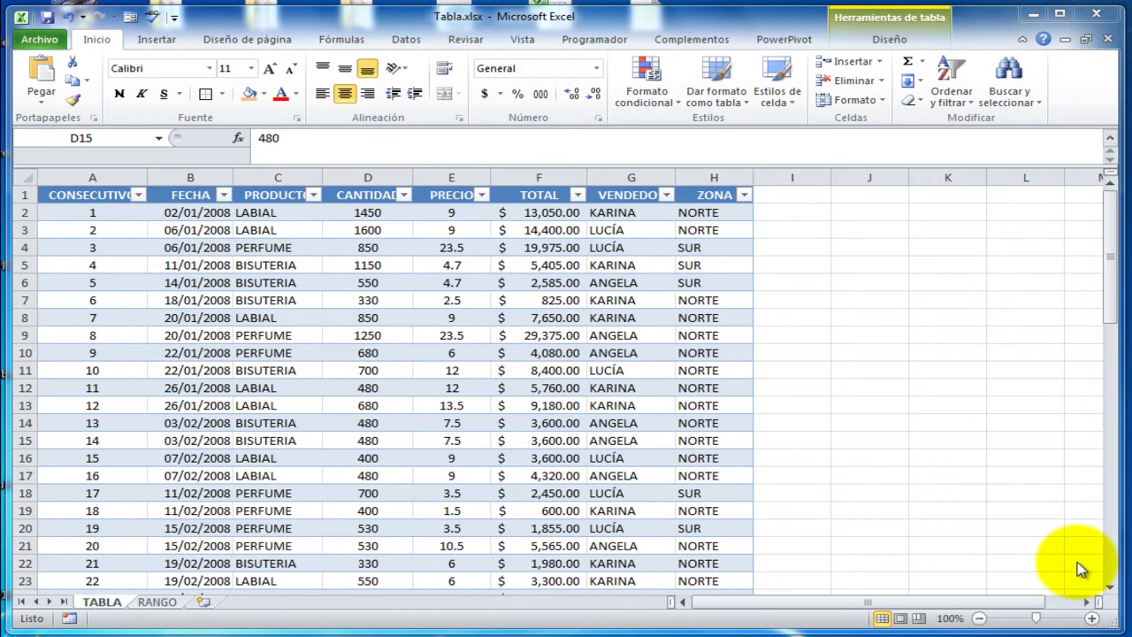
{"action": "scroll", "coordinate": [530, 407], "scroll_direction": "down", "scroll_amount": 10}
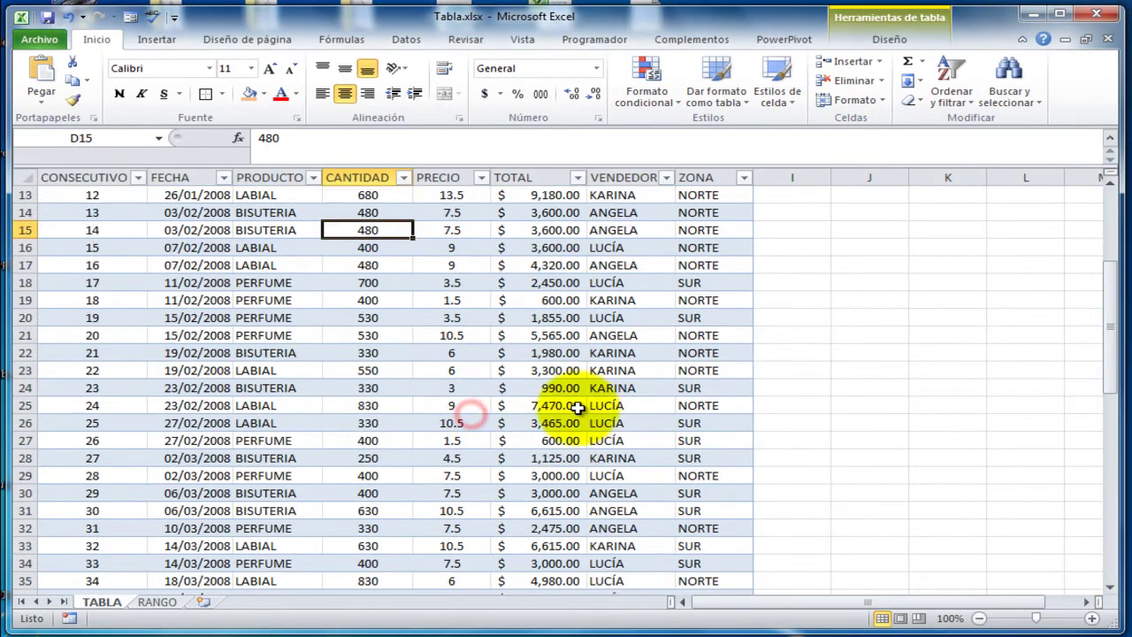
{"action": "scroll", "coordinate": [519, 424], "scroll_direction": "up", "scroll_amount": 3}
{"action": "scroll", "coordinate": [520, 431], "scroll_direction": "up", "scroll_amount": 7}
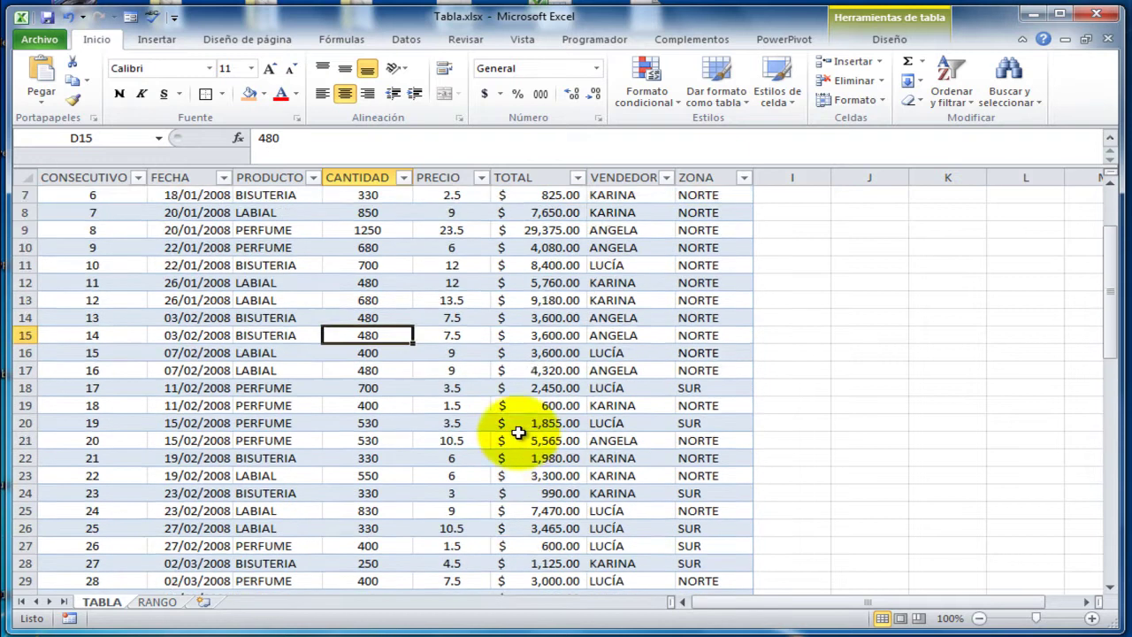
{"action": "left_click_drag", "start_coordinate": [103, 298], "coordinate": [726, 364]}
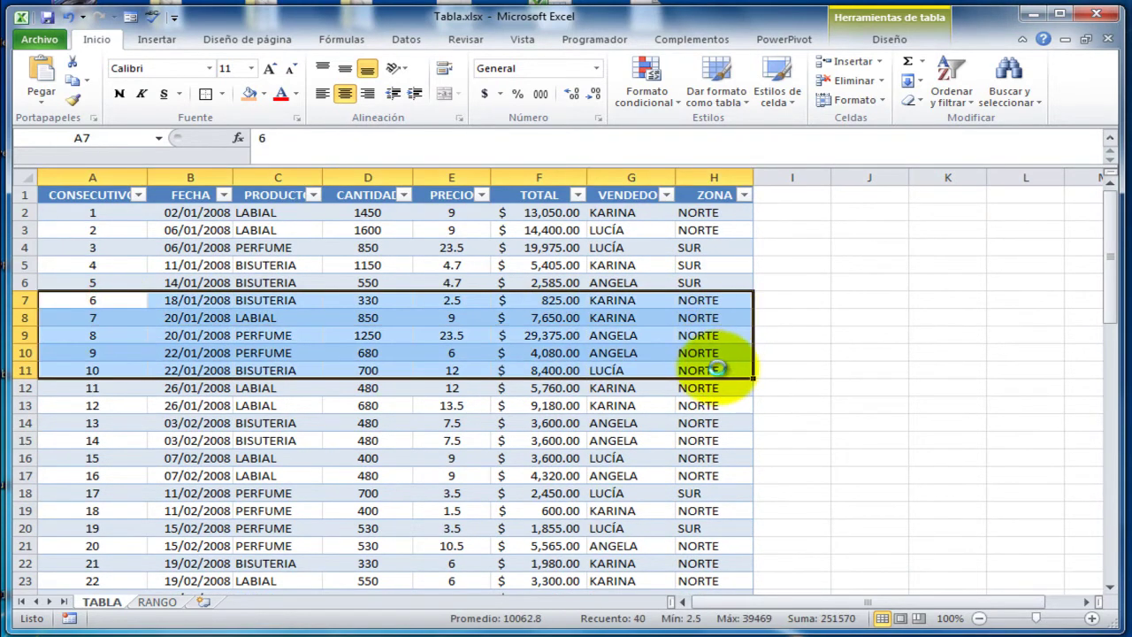
{"action": "key", "text": "ctrl+c"}
{"action": "scroll", "coordinate": [715, 369], "scroll_direction": "down", "scroll_amount": 20}
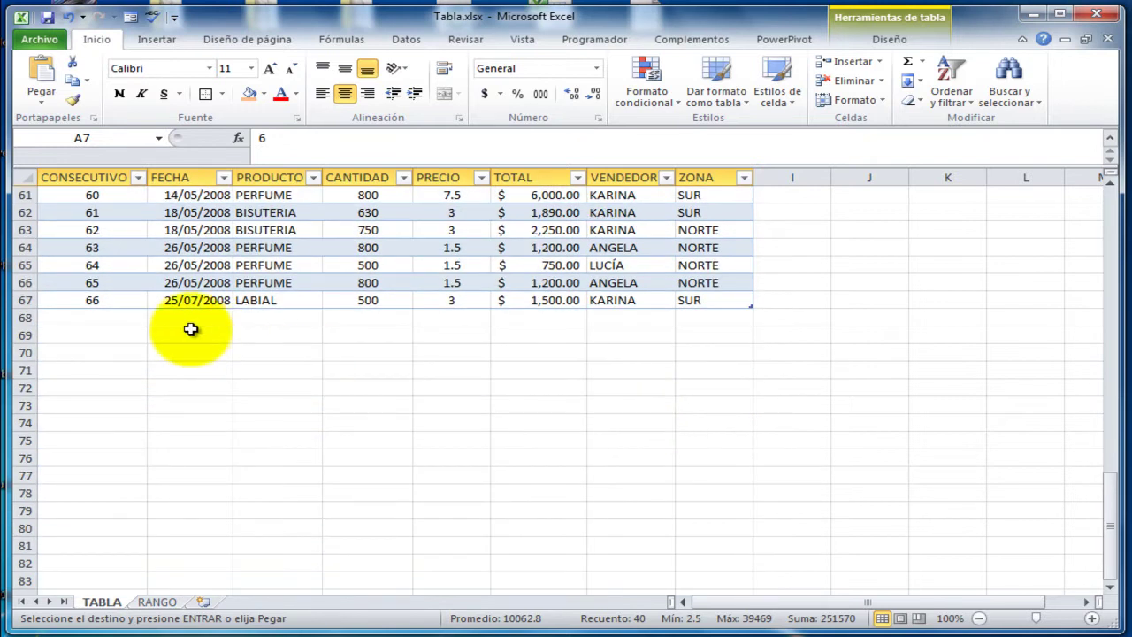
{"action": "left_click", "coordinate": [122, 318]}
{"action": "key", "text": "ctrl+v"}
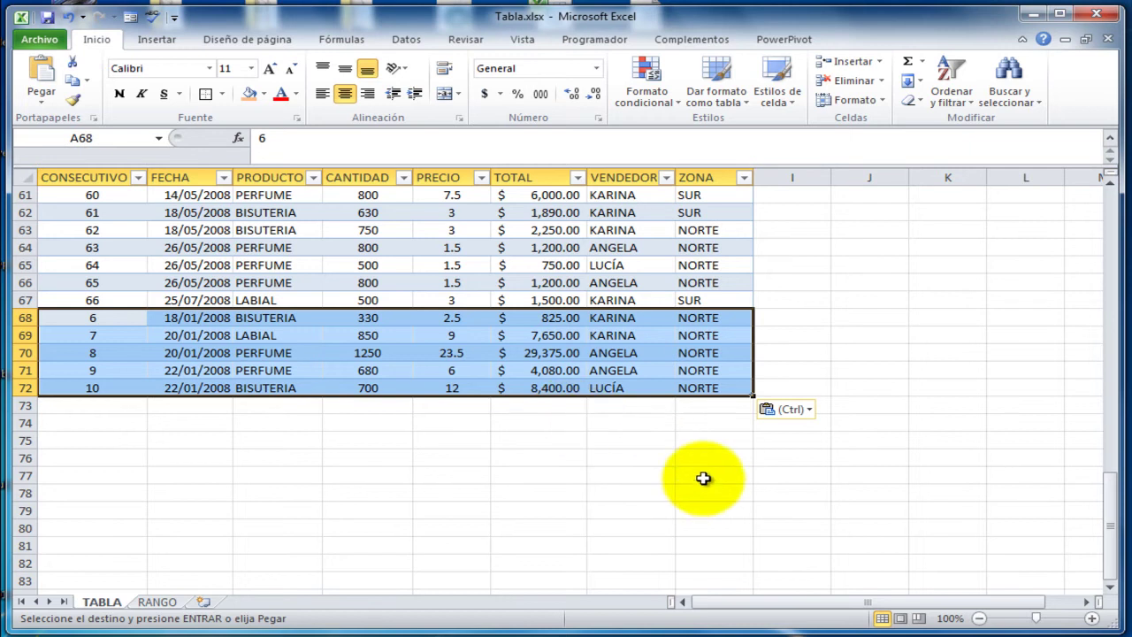
- Copy records 45 to 50 (A46:H51) of the table and paste them directly below its last row, starting at A73
{"action": "left_click", "coordinate": [713, 480]}
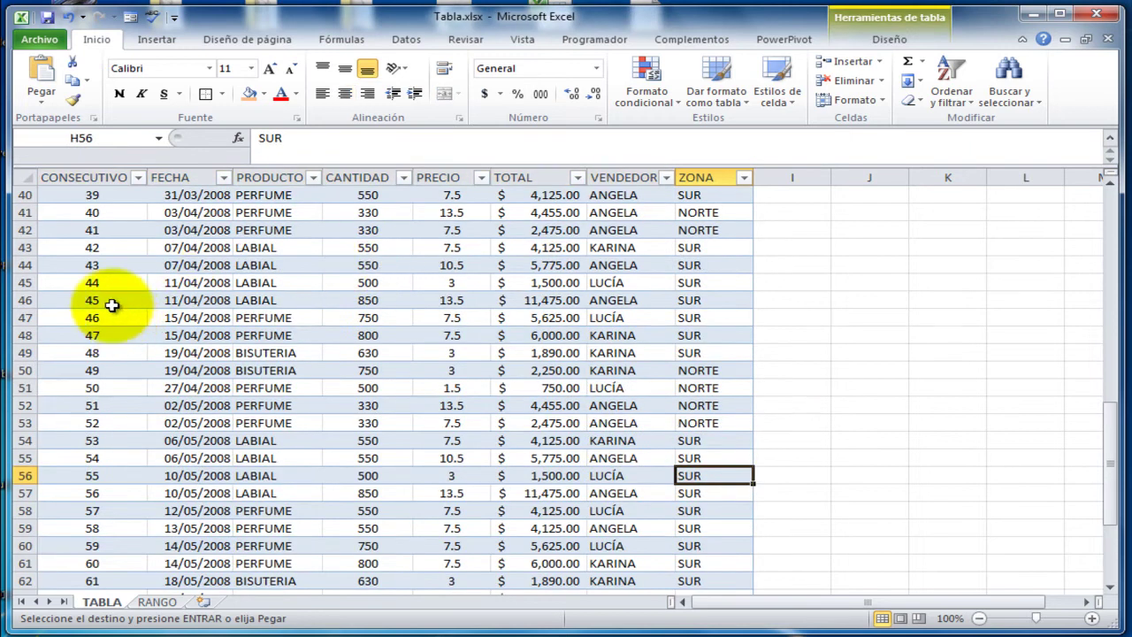
{"action": "left_click_drag", "start_coordinate": [112, 304], "coordinate": [730, 387]}
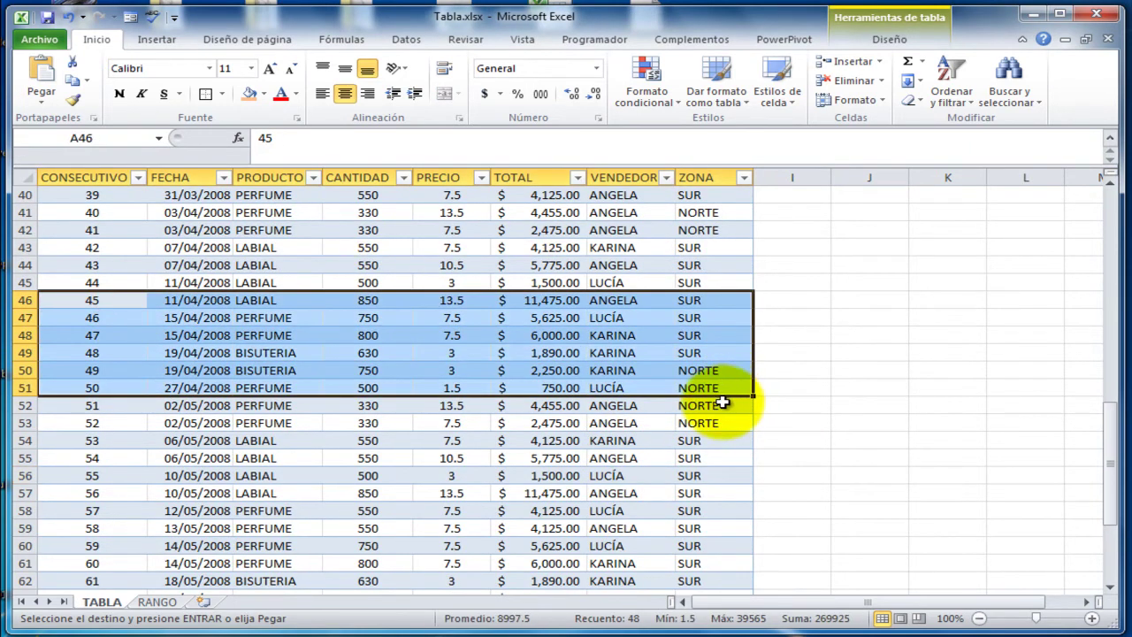
{"action": "scroll", "coordinate": [754, 429], "scroll_direction": "down", "scroll_amount": 10}
{"action": "left_click", "coordinate": [92, 246]}
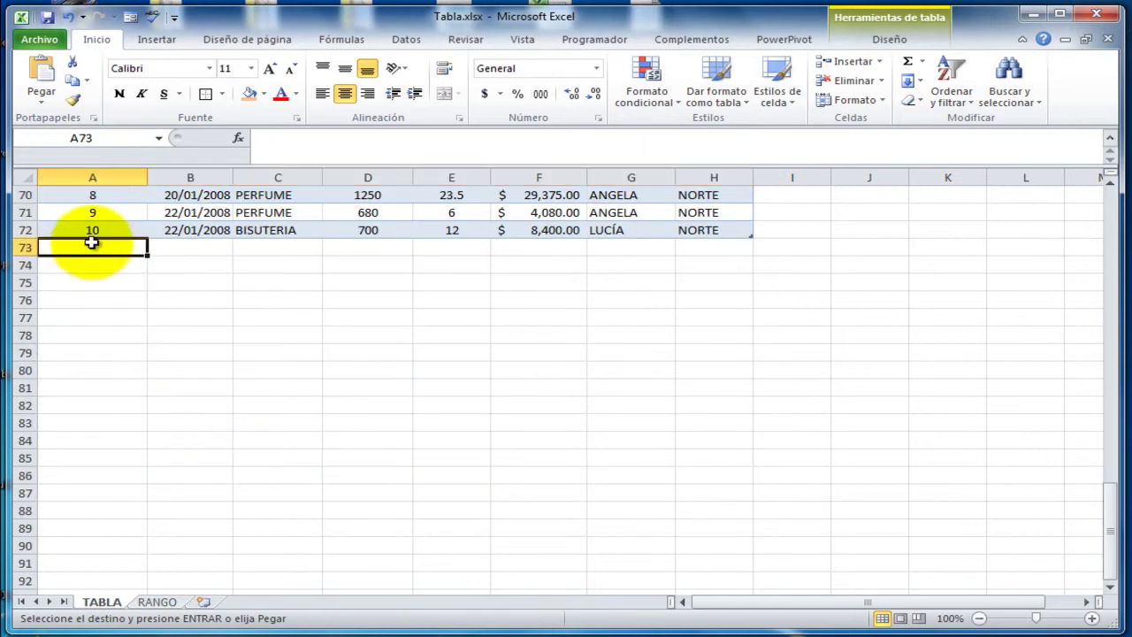
{"action": "key", "text": "ctrl+v"}
{"action": "left_click", "coordinate": [462, 410]}
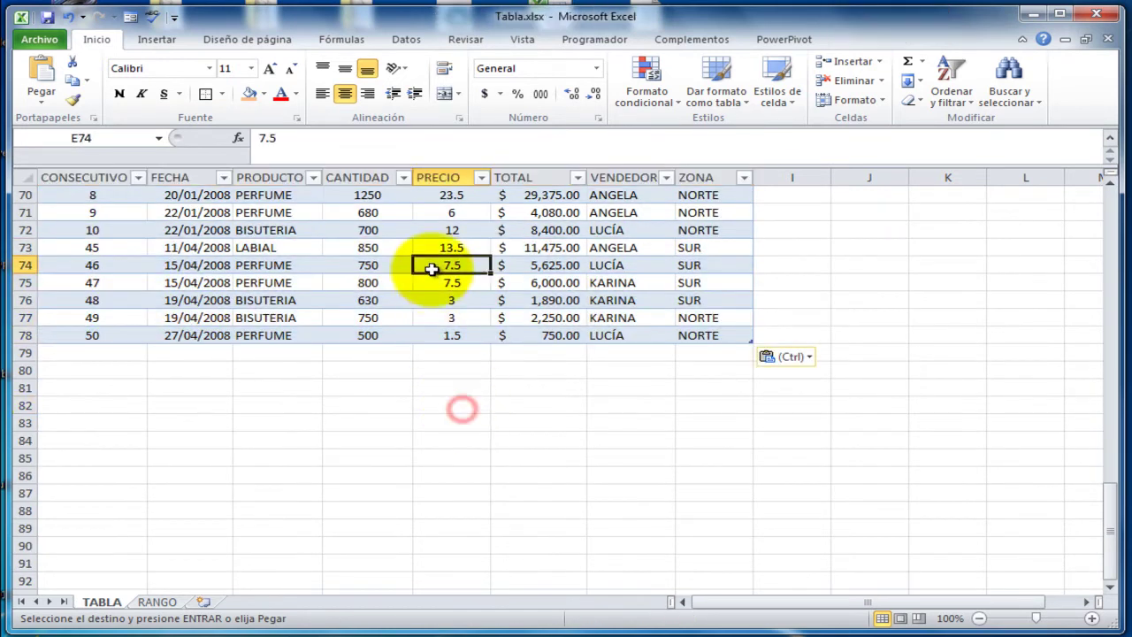
{"action": "left_click", "coordinate": [432, 270]}
{"action": "scroll", "coordinate": [657, 366], "scroll_direction": "up", "scroll_amount": 2}
{"action": "scroll", "coordinate": [657, 367], "scroll_direction": "up", "scroll_amount": 12}
{"action": "left_click", "coordinate": [558, 283]}
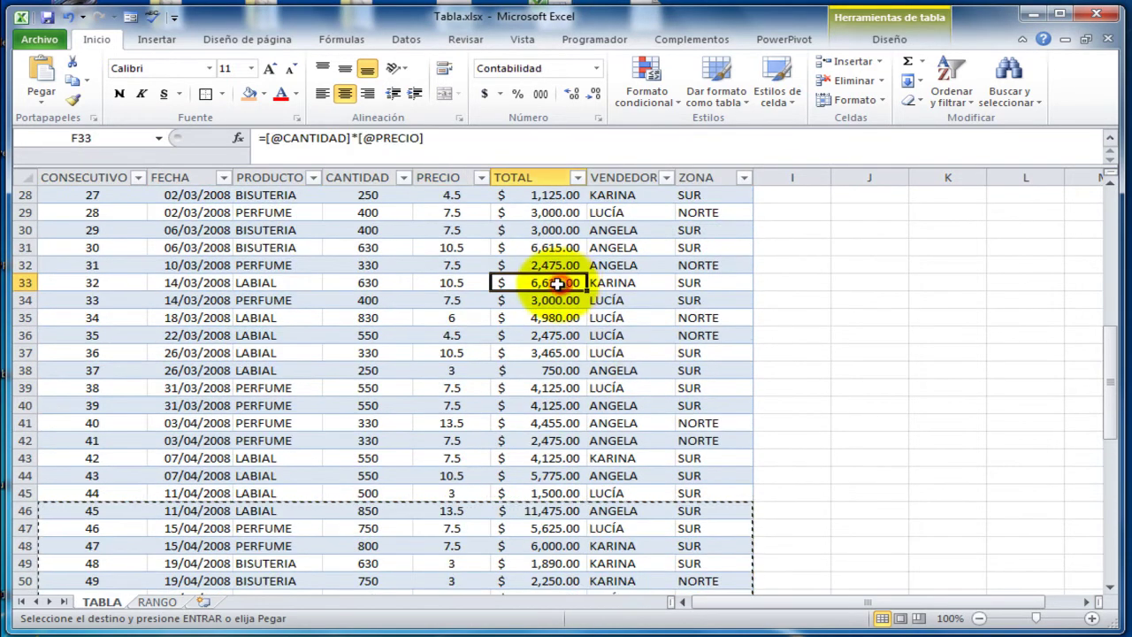
{"action": "key", "text": "Escape"}
- Remove the duplicate records from TablaVentas, comparing all columns and treating the first row as headings
{"action": "scroll", "coordinate": [631, 341], "scroll_direction": "up", "scroll_amount": 9}
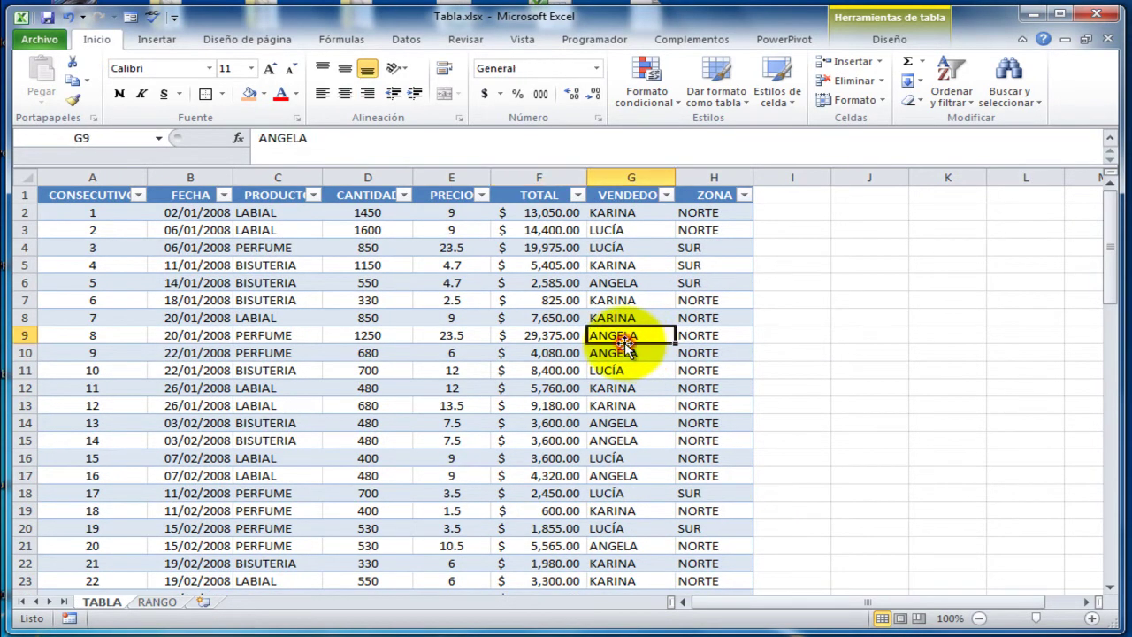
{"action": "left_click", "coordinate": [871, 34]}
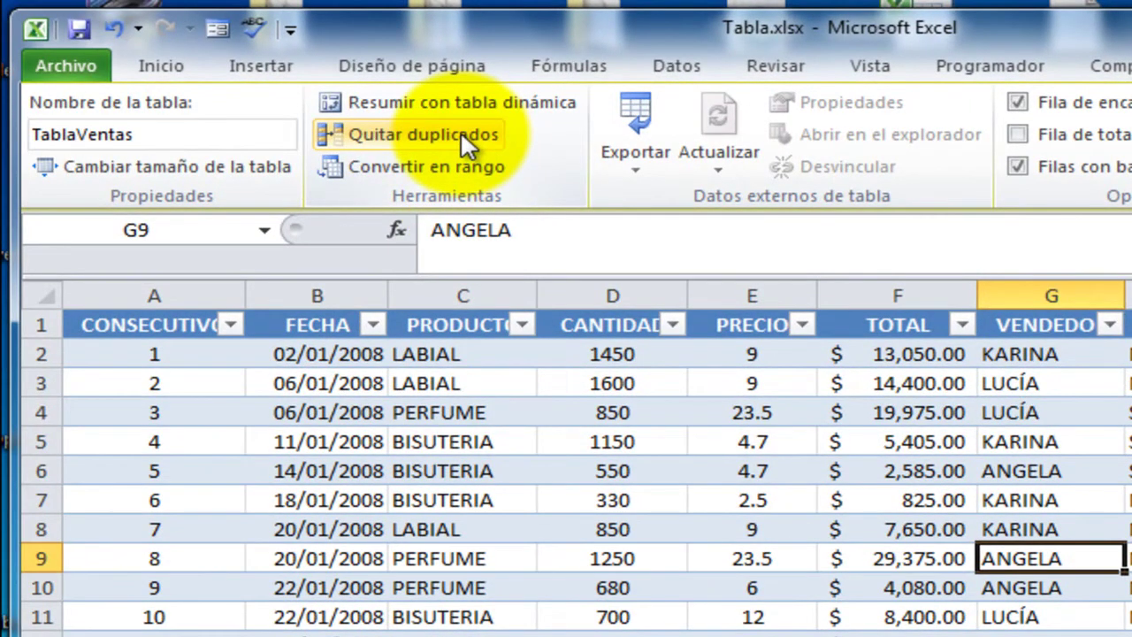
{"action": "left_click", "coordinate": [460, 131]}
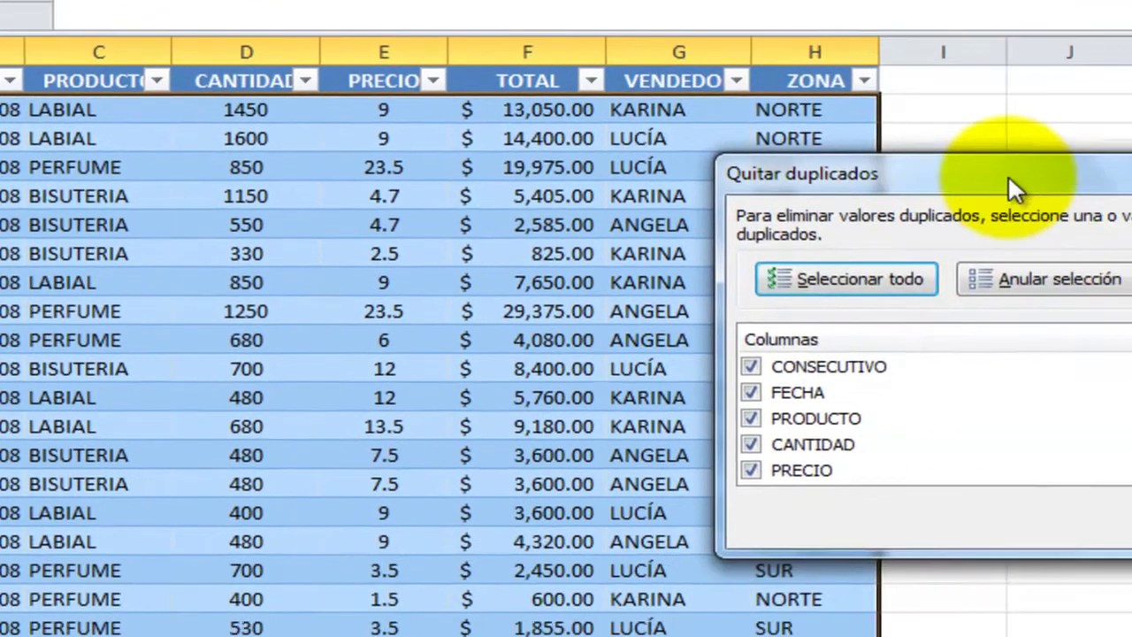
{"action": "left_click_drag", "start_coordinate": [1007, 175], "coordinate": [587, 133]}
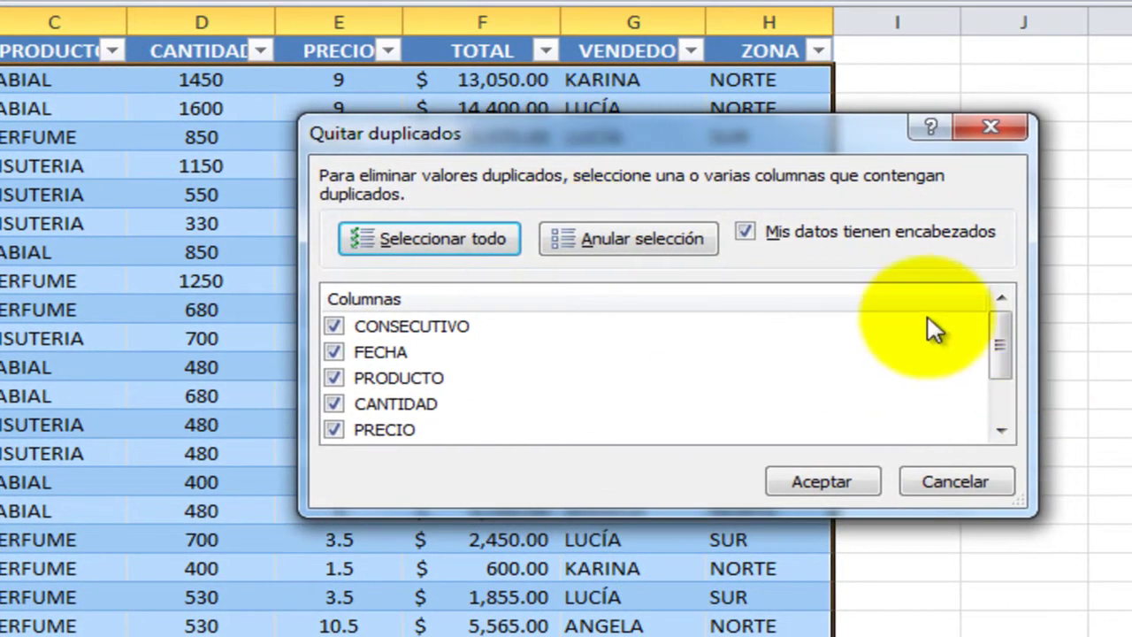
{"action": "mouse_move", "coordinate": [1003, 320]}
{"action": "left_mouse_down"}
{"action": "mouse_move", "coordinate": [992, 380]}
{"action": "mouse_move", "coordinate": [1000, 304]}
{"action": "mouse_move", "coordinate": [997, 369]}
{"action": "mouse_move", "coordinate": [1006, 324]}
{"action": "left_mouse_up"}
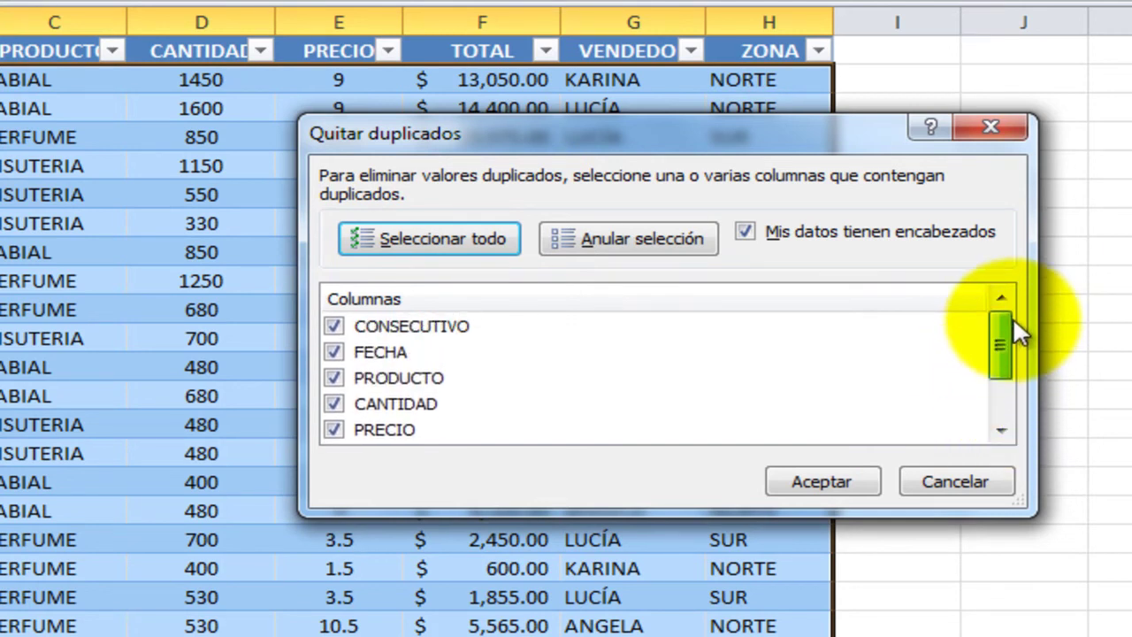
{"action": "left_click", "coordinate": [831, 485]}
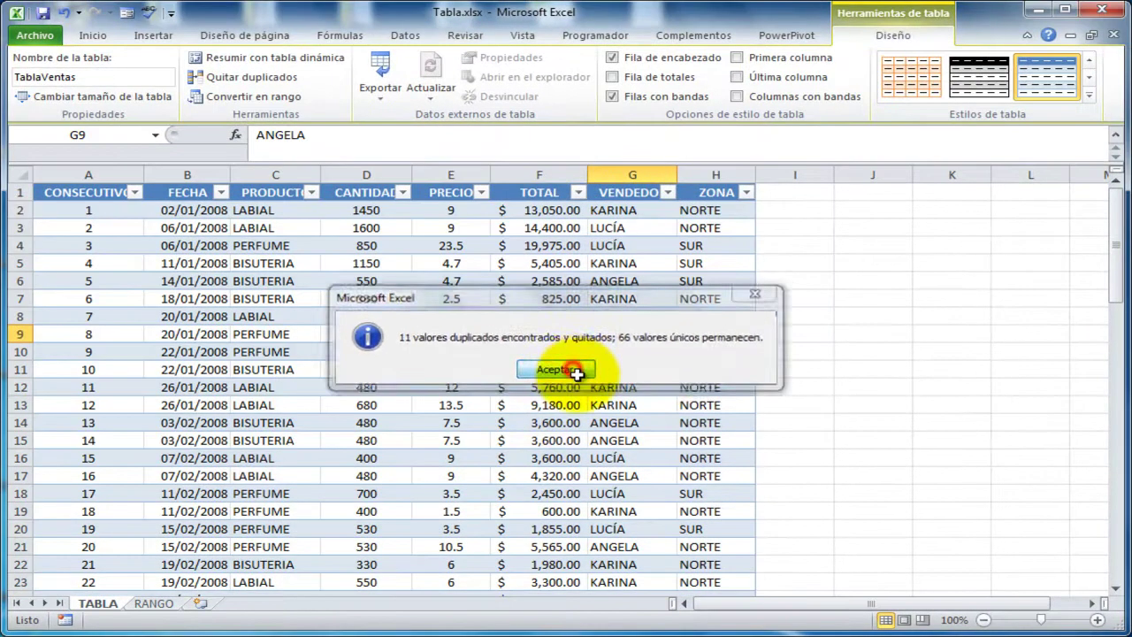
{"action": "left_click", "coordinate": [535, 337]}
{"action": "left_click", "coordinate": [688, 395]}
- Review the table from its first to its last record to check which rows remain after removing duplicates
{"action": "left_click_drag", "start_coordinate": [1117, 248], "coordinate": [1115, 520]}
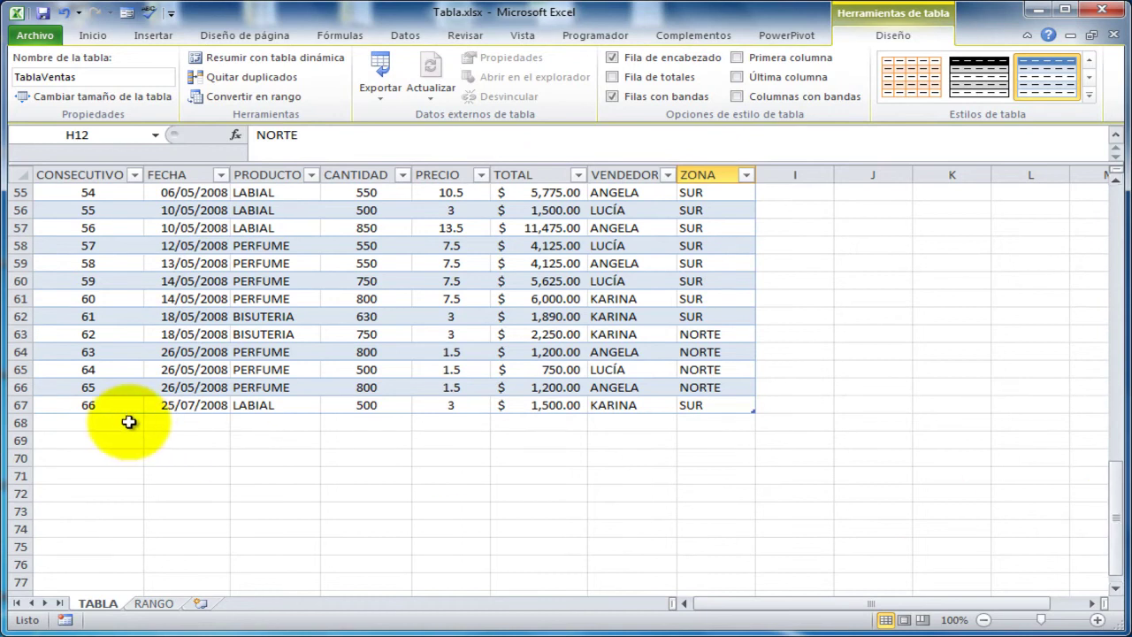
{"action": "scroll", "coordinate": [772, 440], "scroll_direction": "up", "scroll_amount": 4}
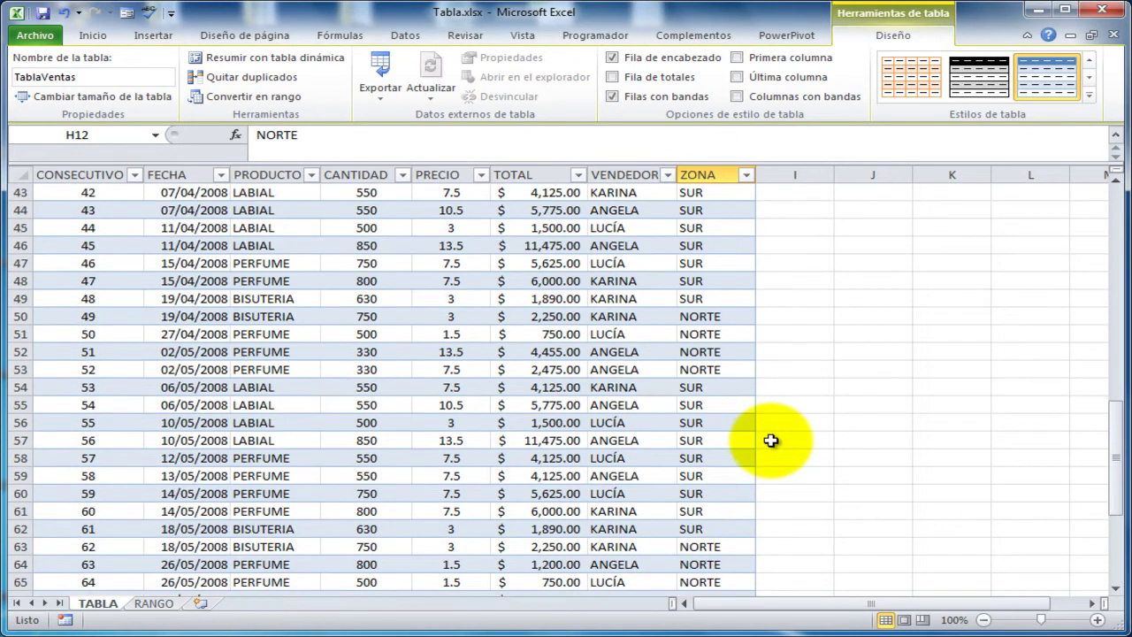
{"action": "scroll", "coordinate": [771, 441], "scroll_direction": "down", "scroll_amount": 5}
{"action": "scroll", "coordinate": [498, 440], "scroll_direction": "up", "scroll_amount": 16}
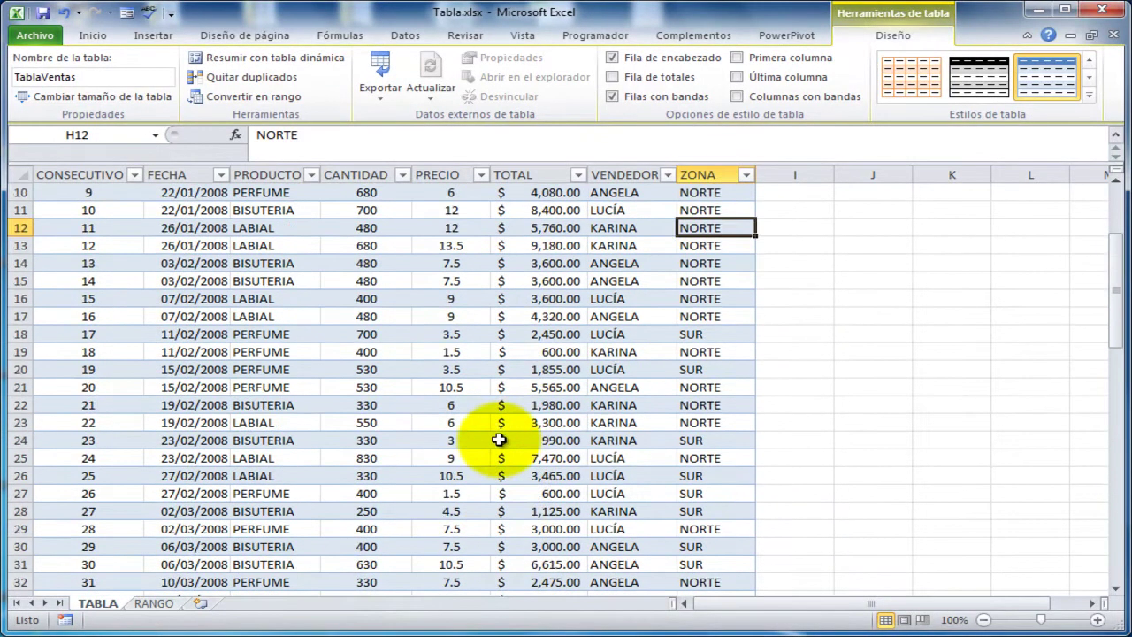
{"action": "scroll", "coordinate": [500, 439], "scroll_direction": "up", "scroll_amount": 3}
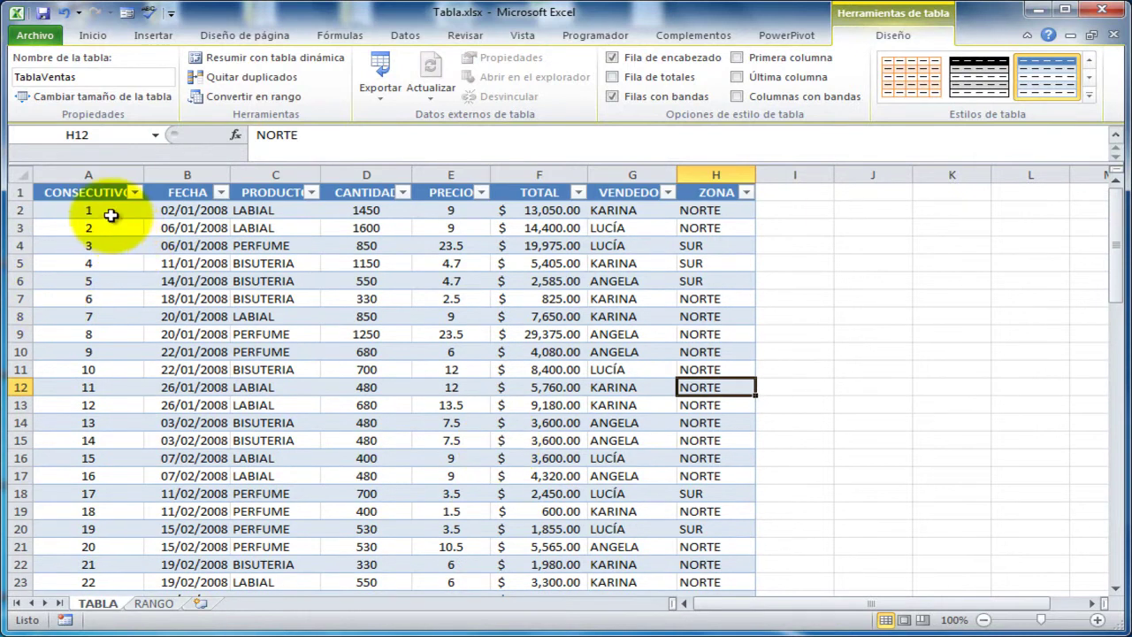
{"action": "left_click", "coordinate": [255, 280]}
{"action": "scroll", "coordinate": [495, 389], "scroll_direction": "down", "scroll_amount": 17}
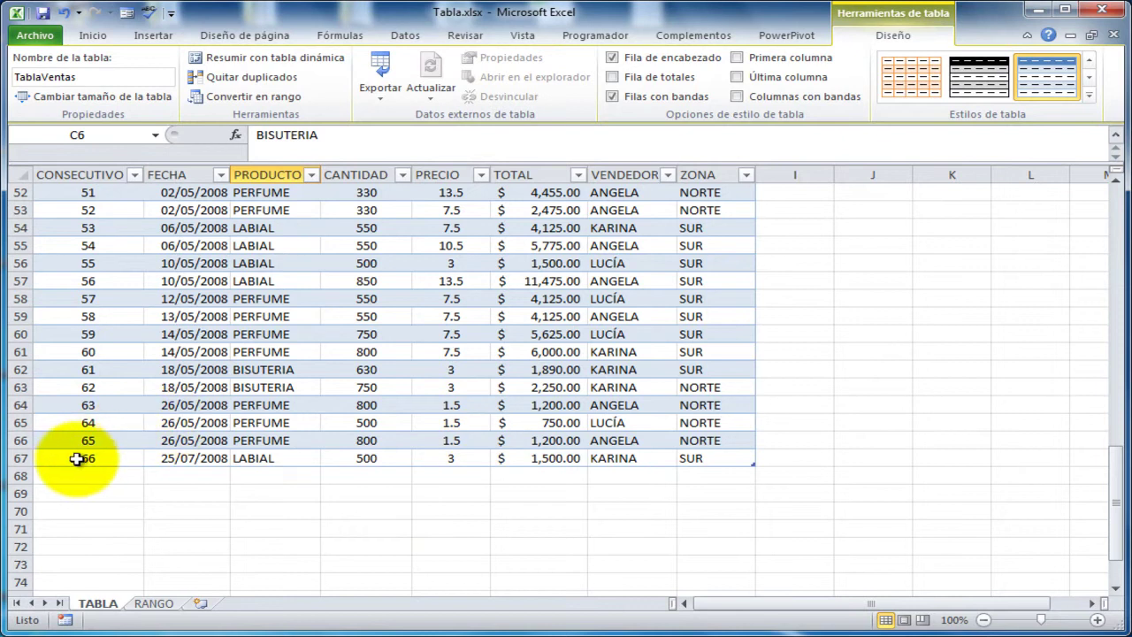
- Select the CONSECUTIVO values from A67 up to A2 to check the count of records in the table
{"action": "left_click_drag", "start_coordinate": [84, 455], "coordinate": [102, 150]}
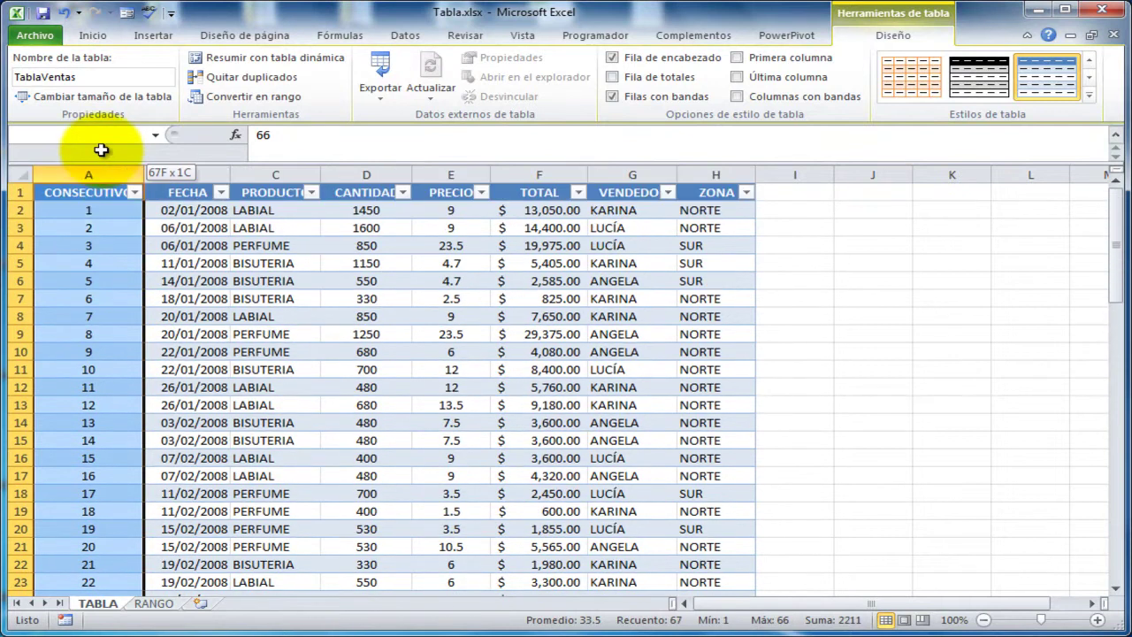
{"action": "left_click_drag", "start_coordinate": [107, 211], "coordinate": [108, 210]}
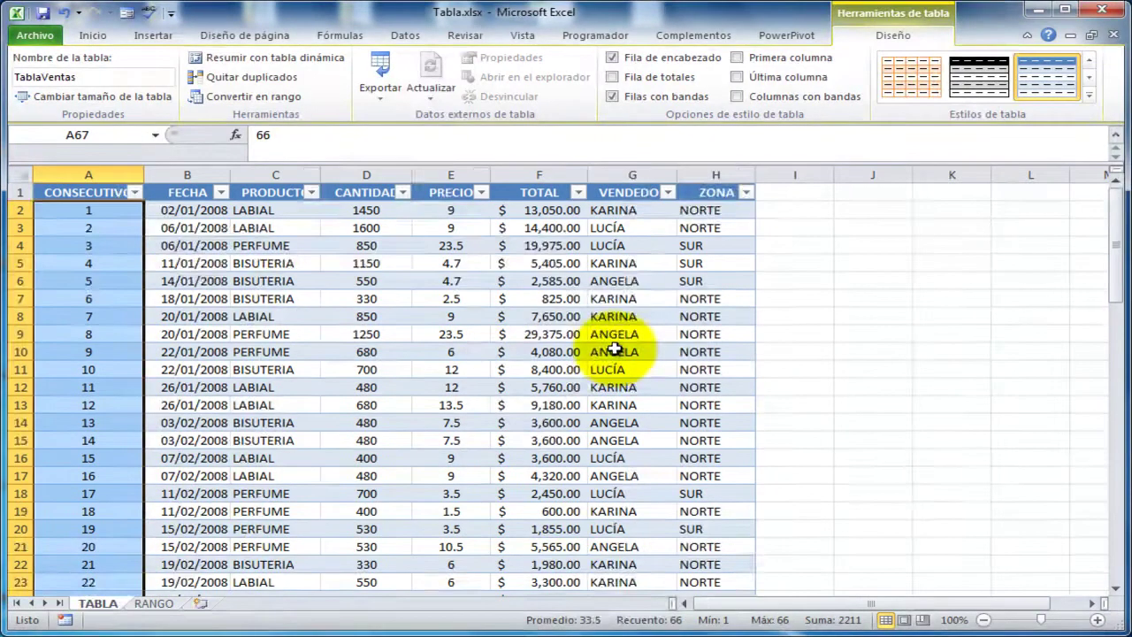
{"action": "scroll", "coordinate": [613, 342], "scroll_direction": "down", "scroll_amount": 10}
{"action": "scroll", "coordinate": [604, 351], "scroll_direction": "down", "scroll_amount": 10}
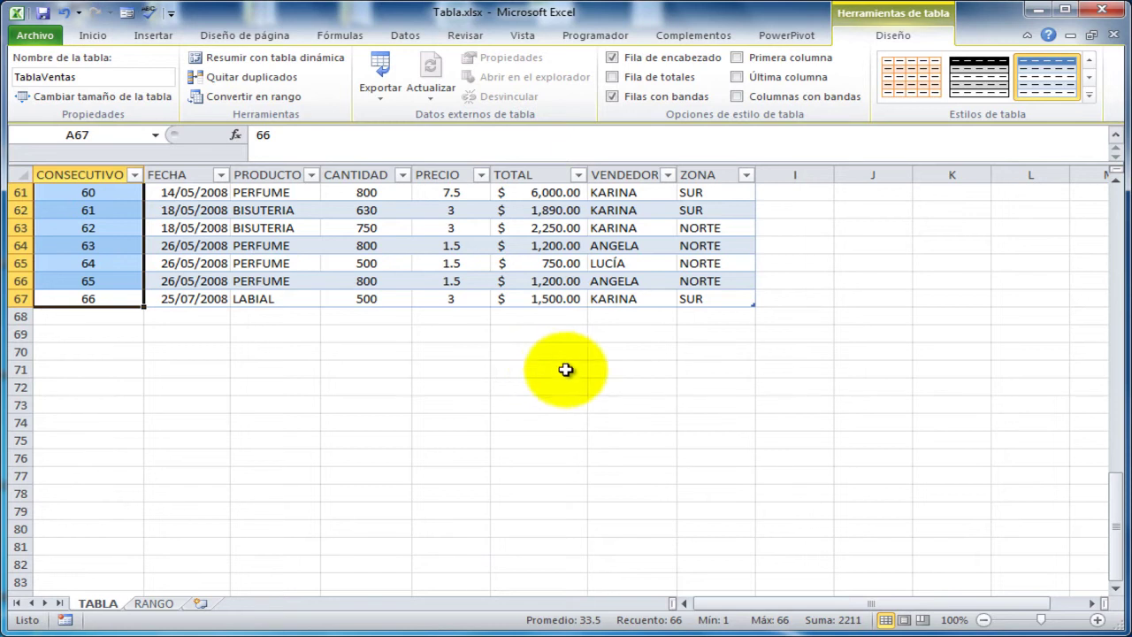
{"action": "scroll", "coordinate": [668, 417], "scroll_direction": "up", "scroll_amount": 20}
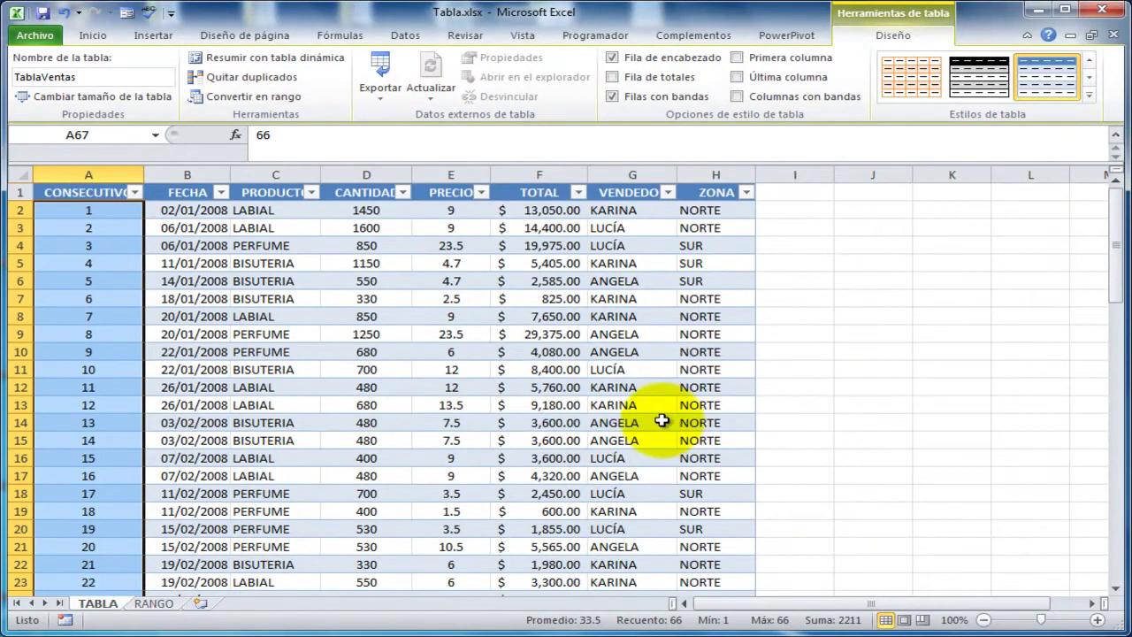
{"action": "left_click", "coordinate": [616, 389]}
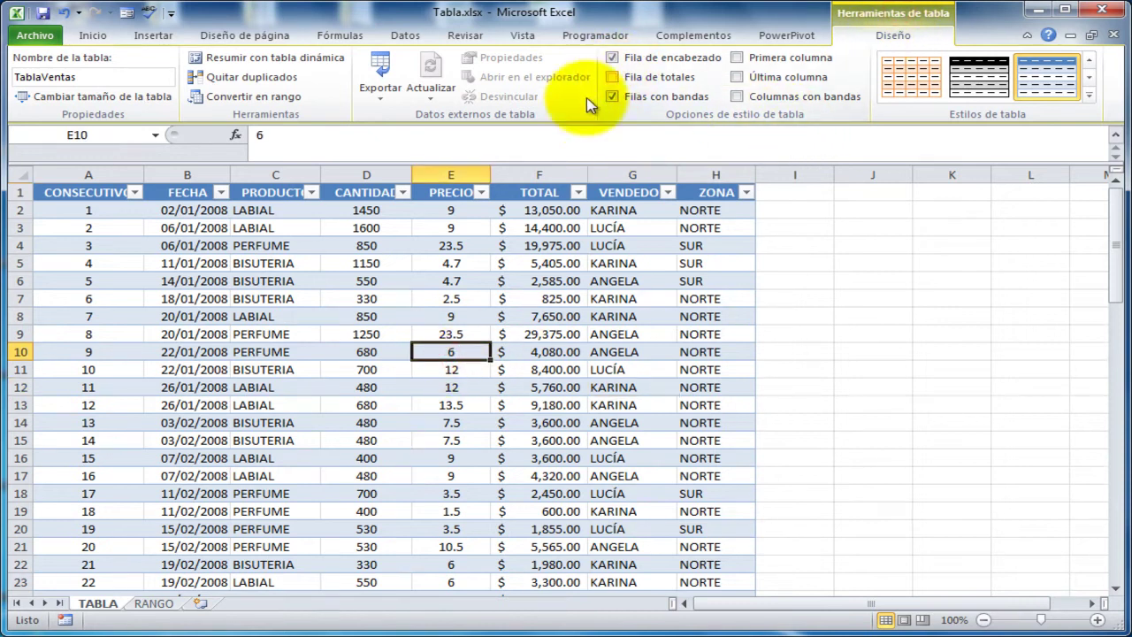
- On the RANGO sheet, review the plain range between its headings and the last record
{"action": "left_click", "coordinate": [155, 604]}
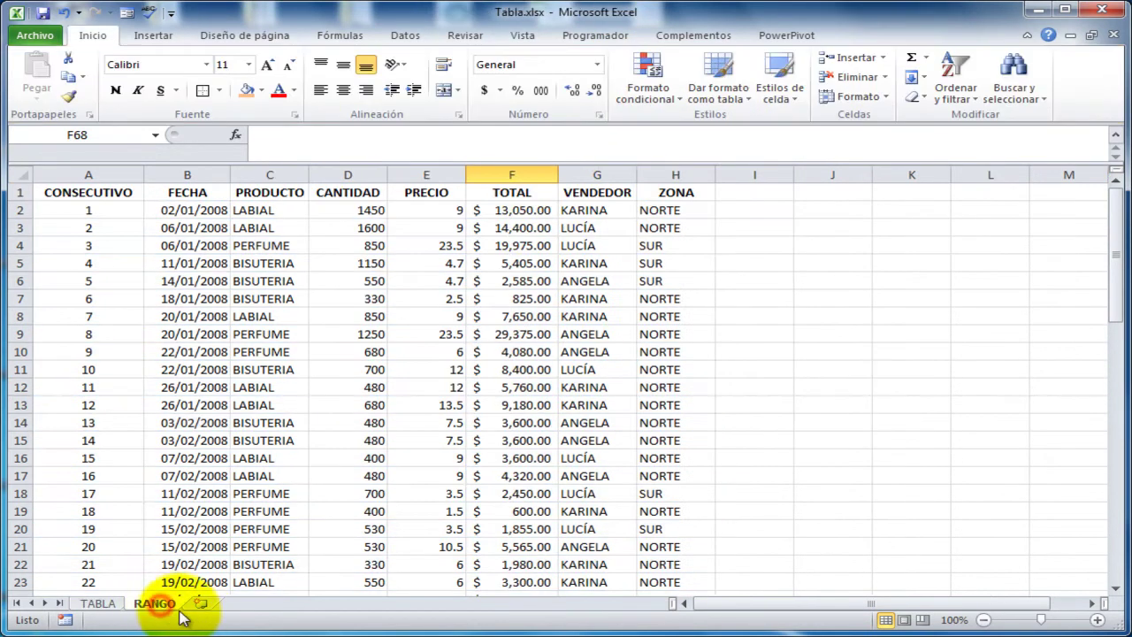
{"action": "scroll", "coordinate": [579, 447], "scroll_direction": "down", "scroll_amount": 18}
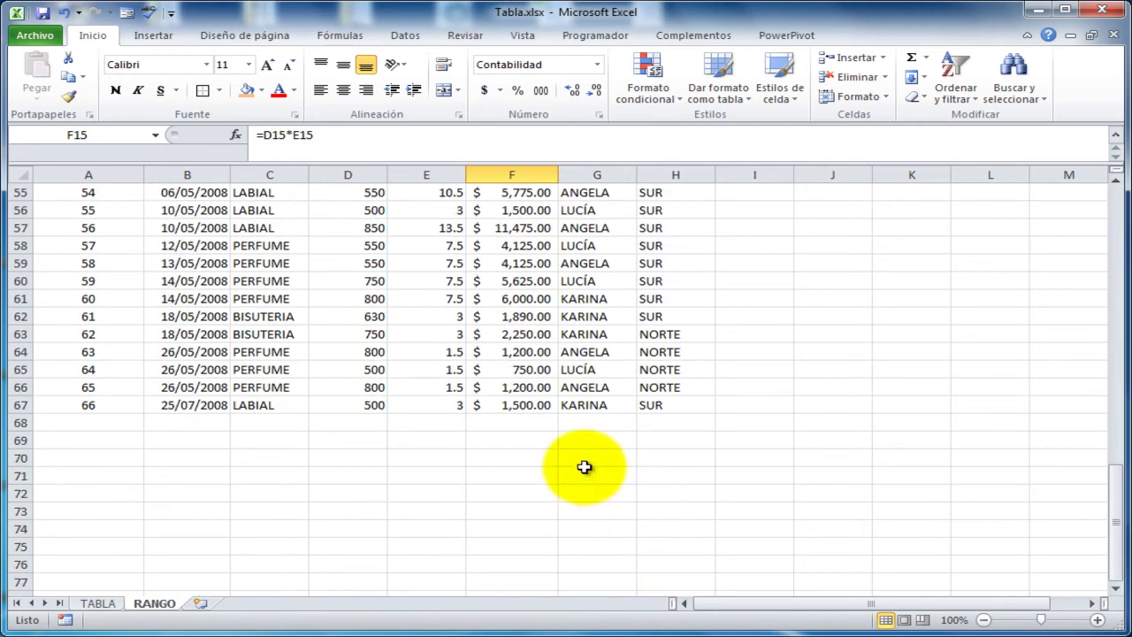
{"action": "scroll", "coordinate": [594, 457], "scroll_direction": "up", "scroll_amount": 15}
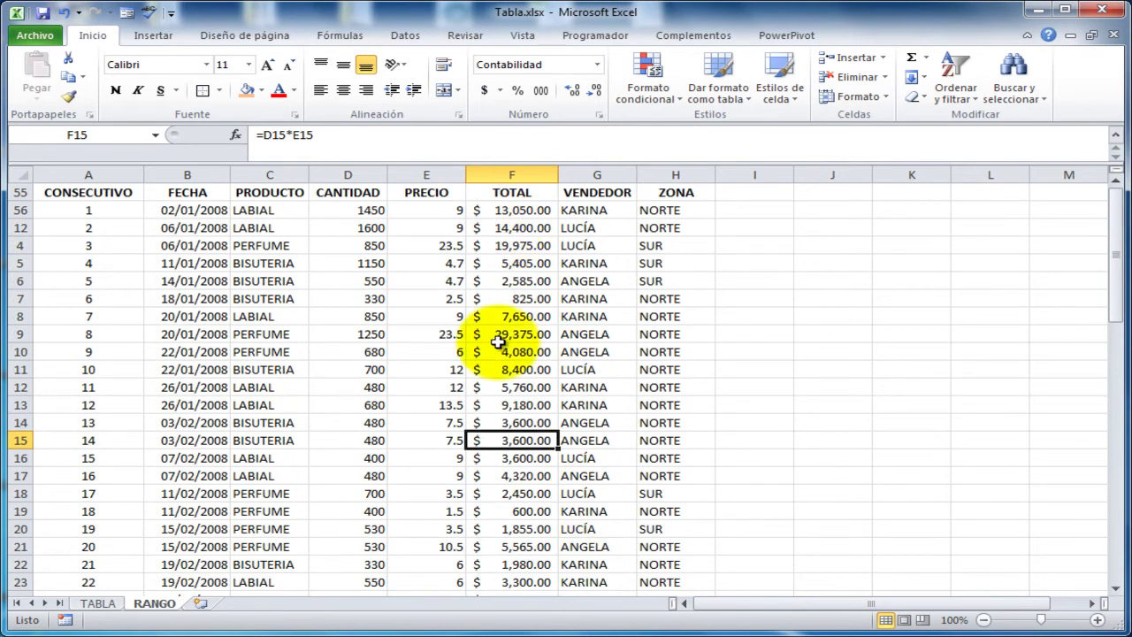
{"action": "scroll", "coordinate": [561, 404], "scroll_direction": "down", "scroll_amount": 12}
{"action": "scroll", "coordinate": [571, 405], "scroll_direction": "down", "scroll_amount": 5}
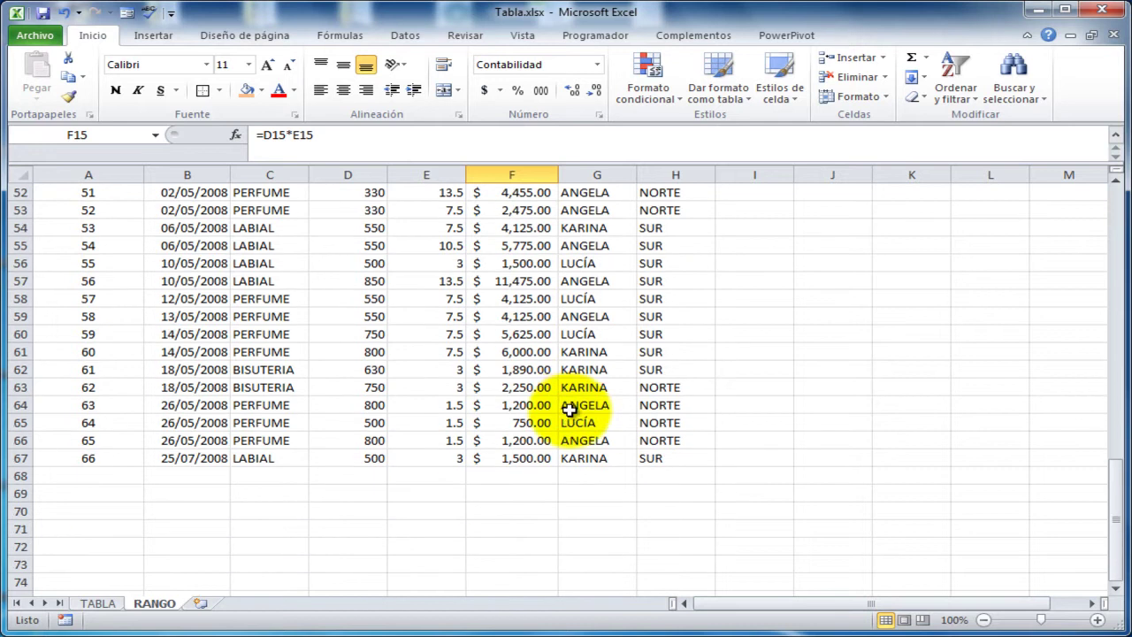
{"action": "left_click", "coordinate": [376, 387]}
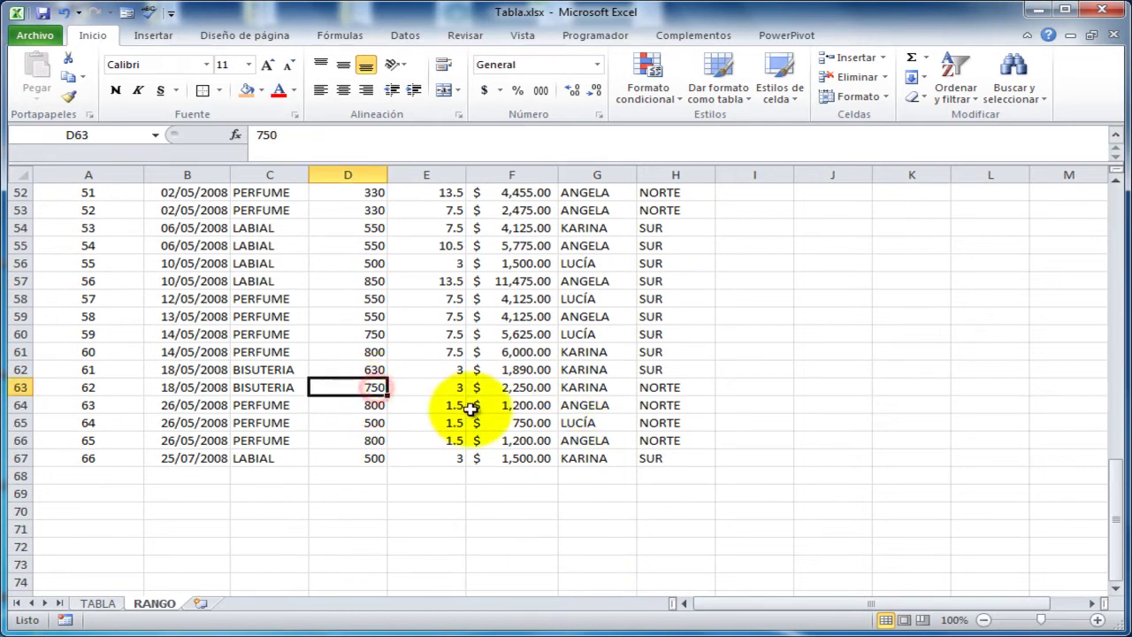
{"action": "scroll", "coordinate": [495, 416], "scroll_direction": "up", "scroll_amount": 17}
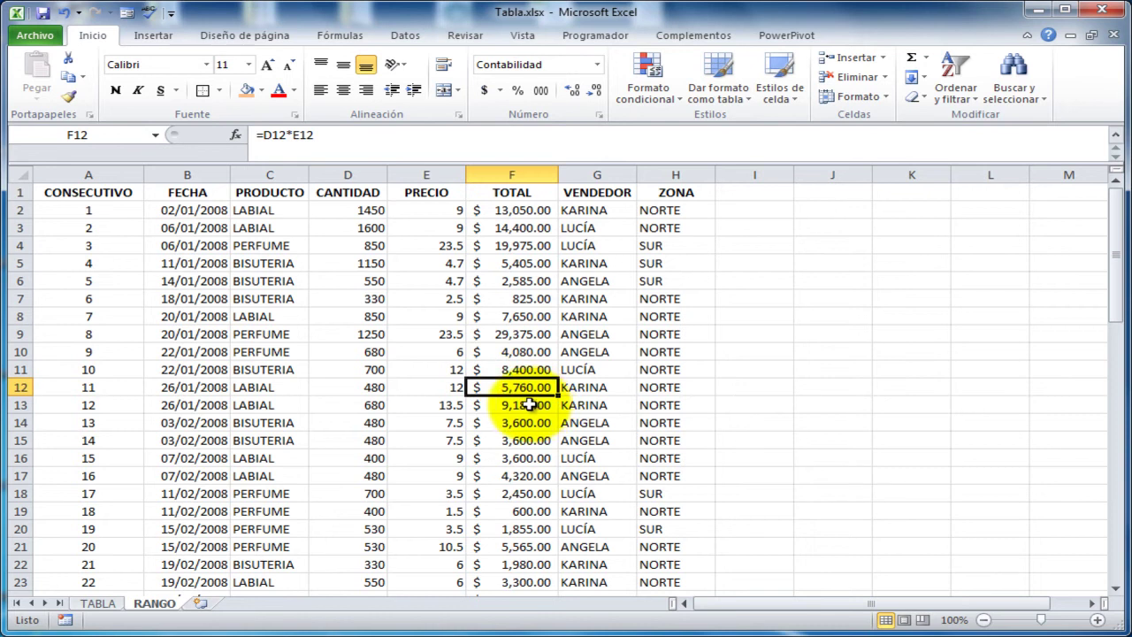
- Add an automatic sum of the TOTAL column (F2:F67) in cell F68, directly below the last record
{"action": "scroll", "coordinate": [529, 404], "scroll_direction": "down", "scroll_amount": 5}
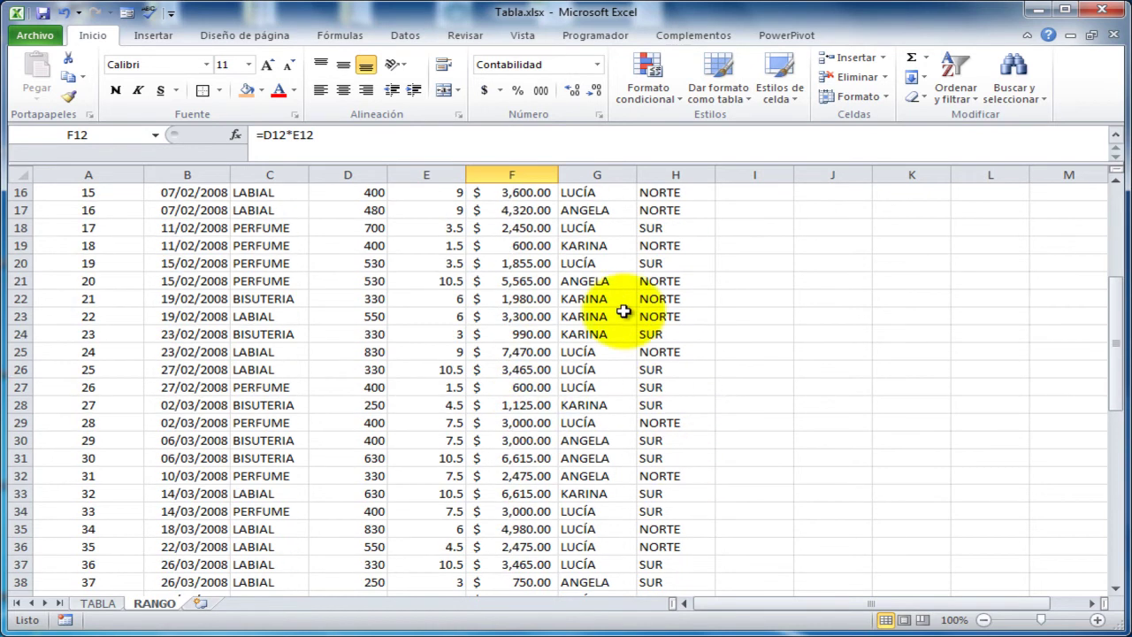
{"action": "scroll", "coordinate": [601, 400], "scroll_direction": "down", "scroll_amount": 12}
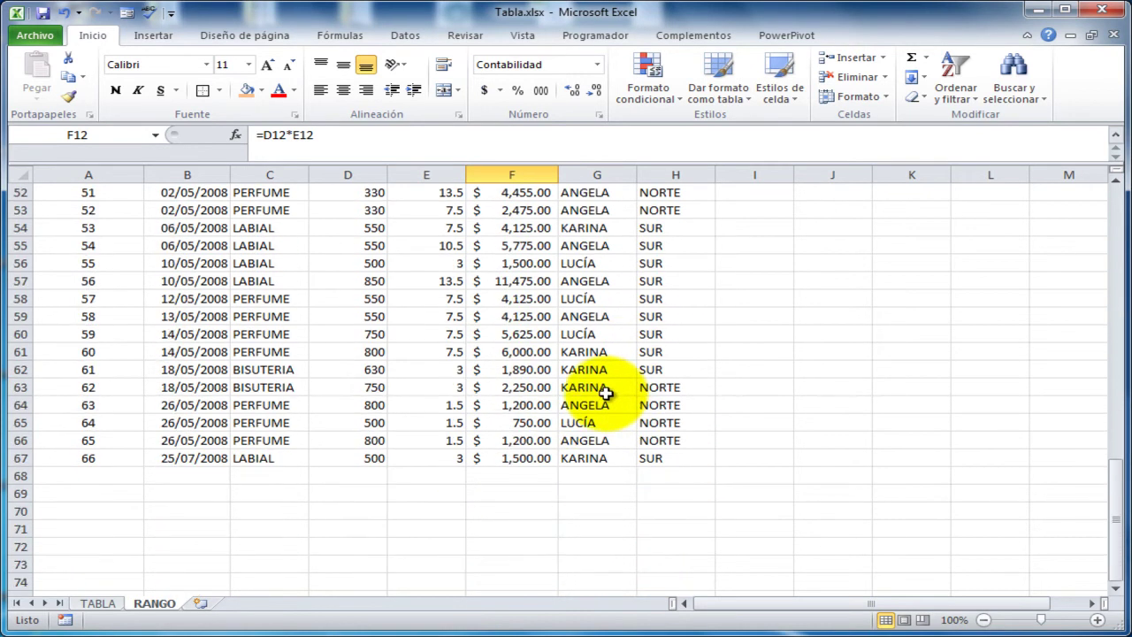
{"action": "left_click", "coordinate": [513, 479]}
{"action": "left_click", "coordinate": [539, 497]}
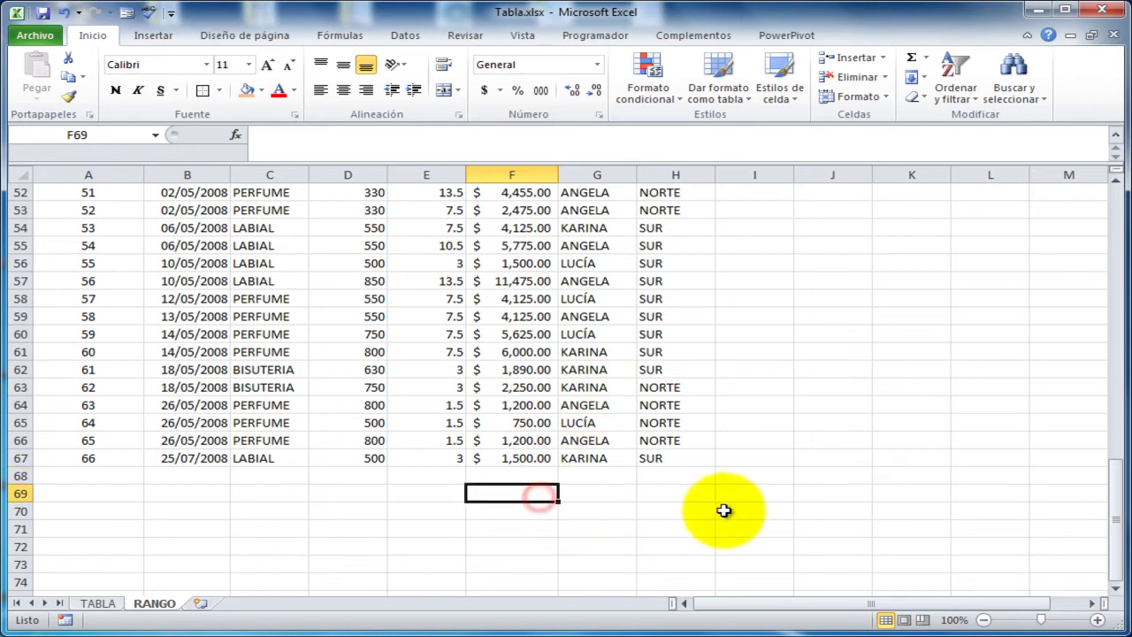
{"action": "left_click", "coordinate": [535, 476]}
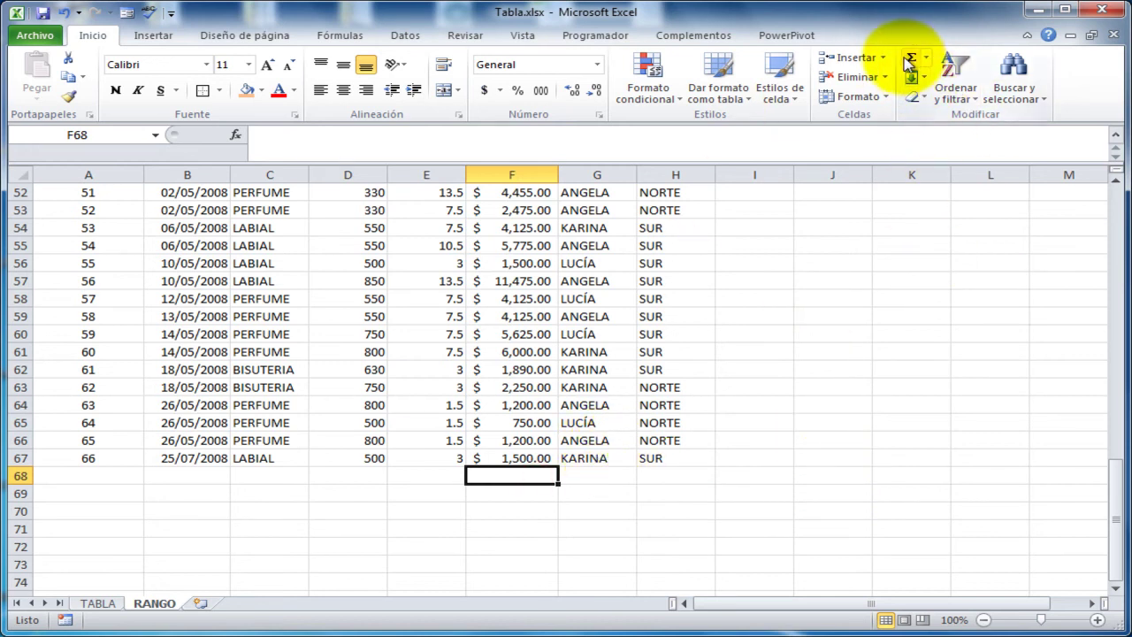
{"action": "left_click", "coordinate": [916, 63]}
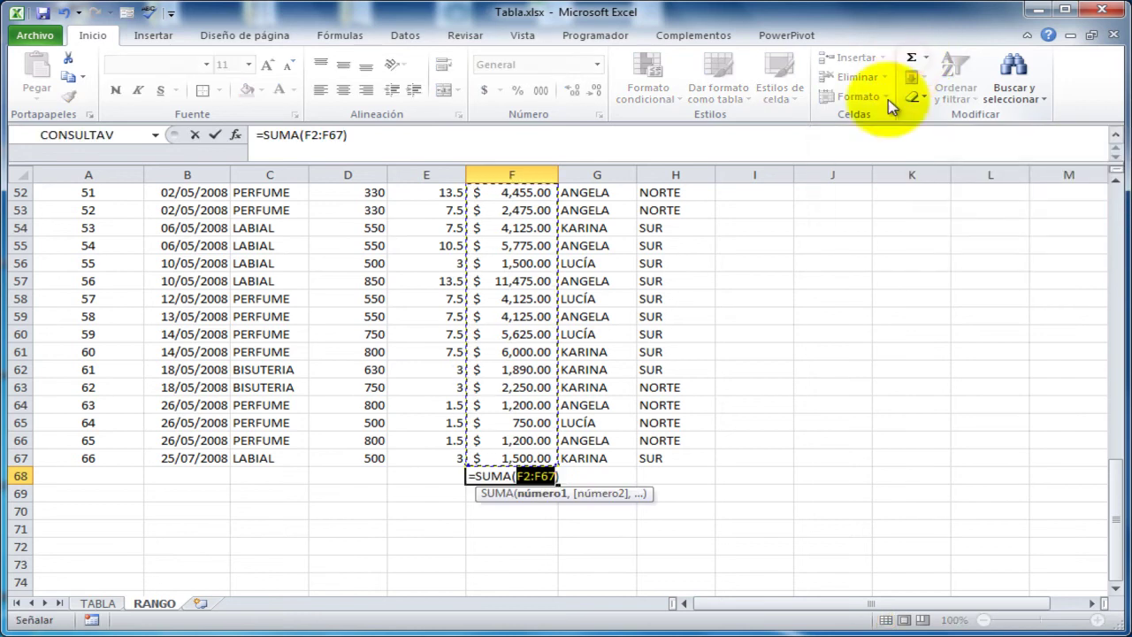
{"action": "key", "text": "Return"}
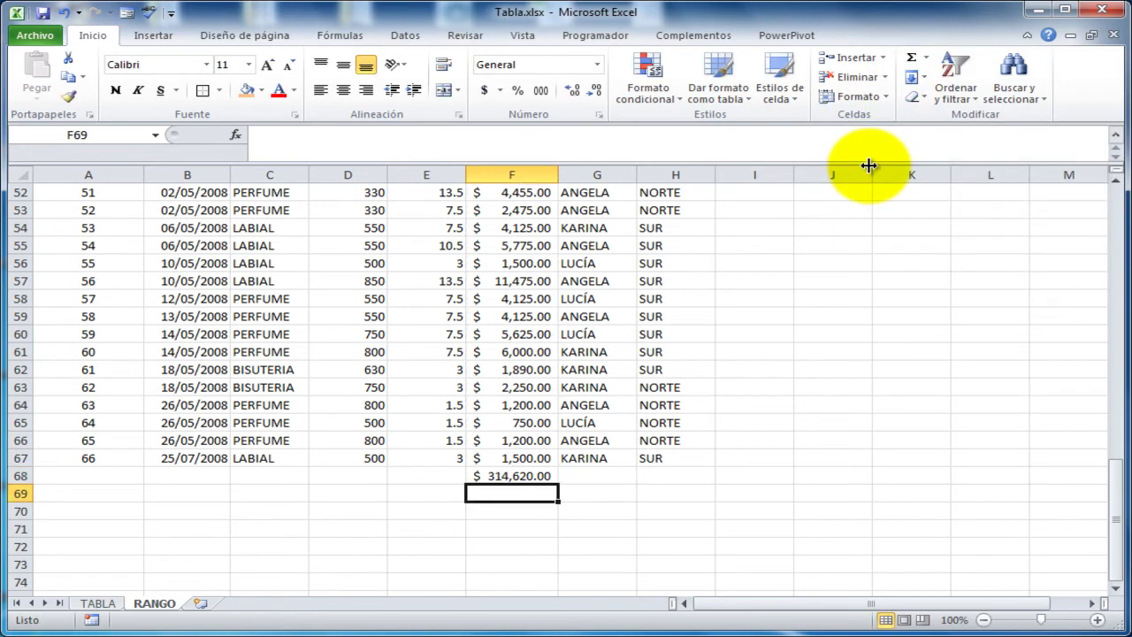
{"action": "left_click", "coordinate": [531, 456]}
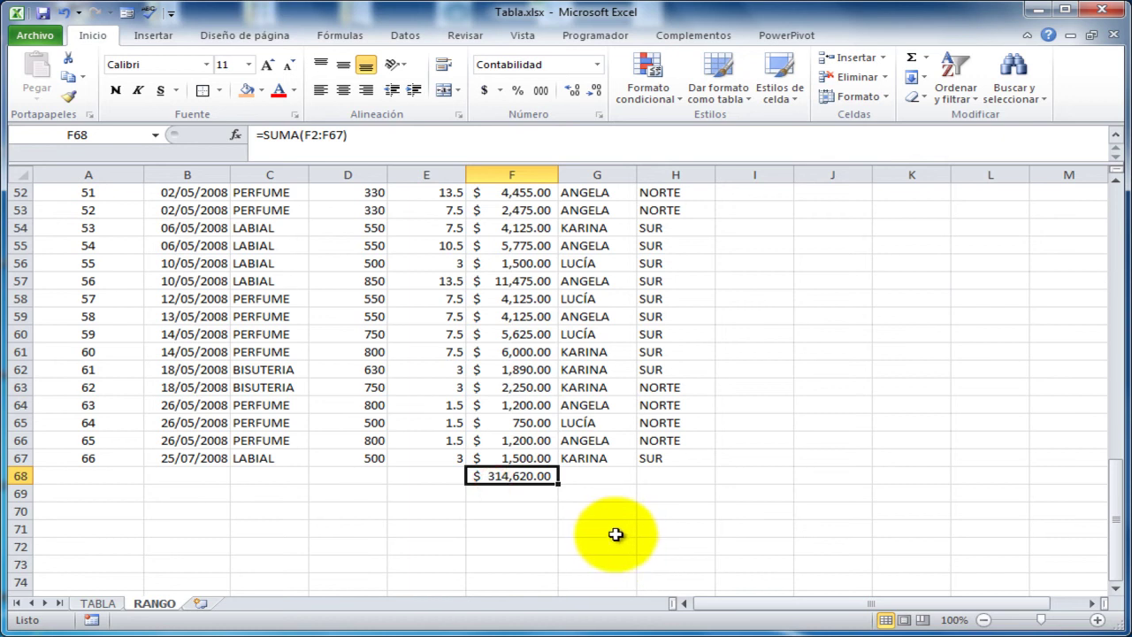
{"action": "scroll", "coordinate": [628, 529], "scroll_direction": "up", "scroll_amount": 17}
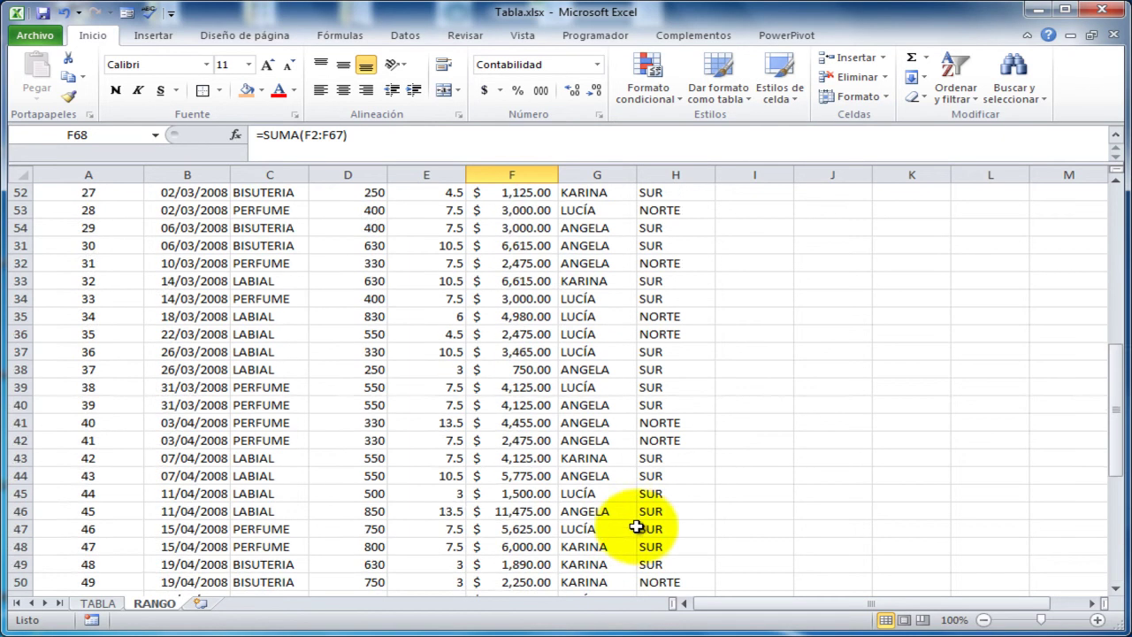
- Turn on filtering for the RANGO sheet's data and show only the BISUTERIA records in the PRODUCTO column
{"action": "left_click", "coordinate": [529, 303]}
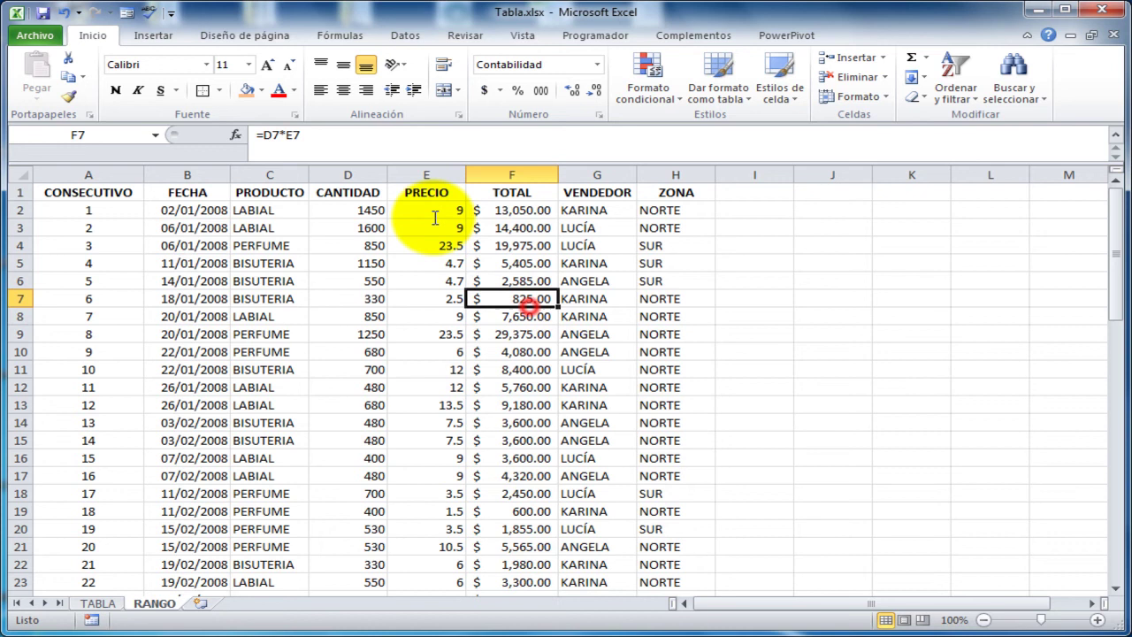
{"action": "left_click", "coordinate": [407, 35]}
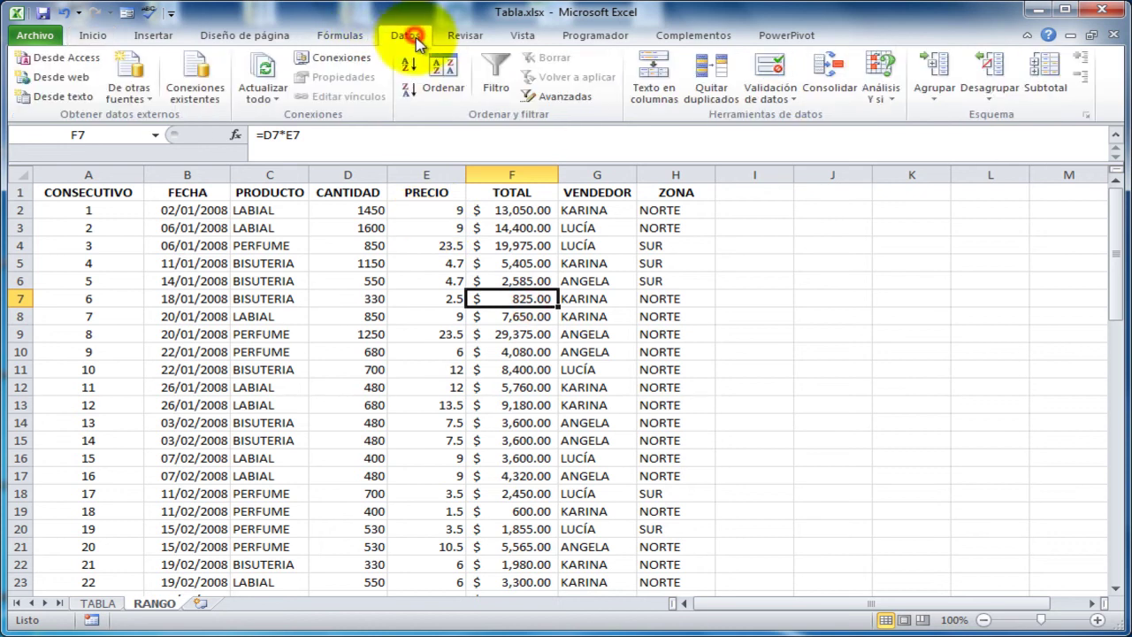
{"action": "left_click", "coordinate": [482, 387]}
{"action": "left_click", "coordinate": [298, 193]}
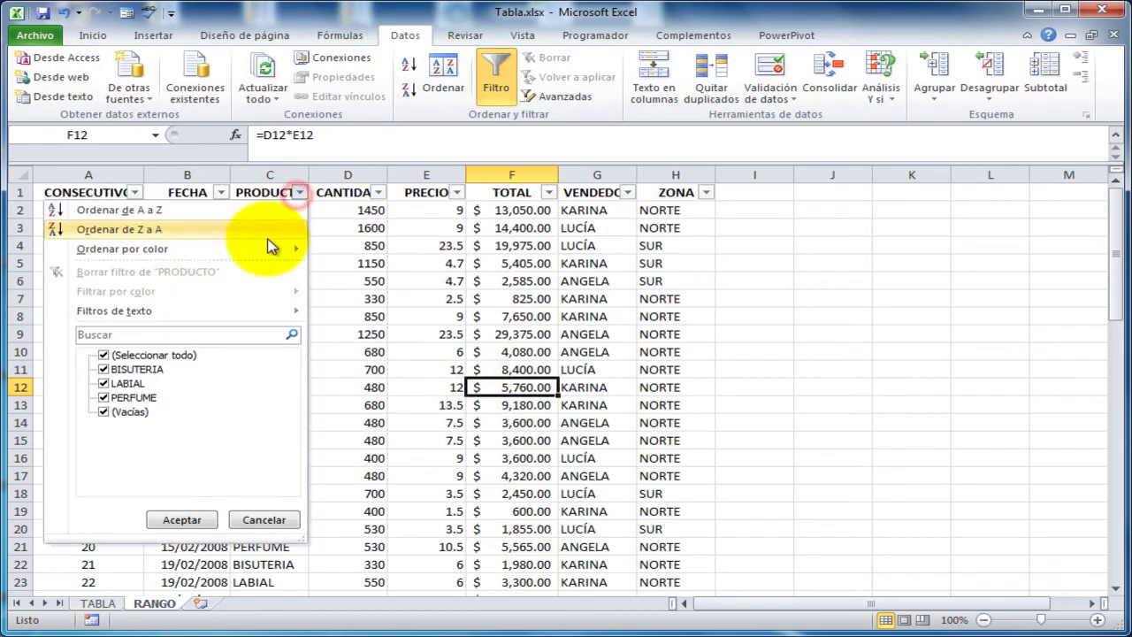
{"action": "left_click", "coordinate": [168, 355]}
{"action": "left_click", "coordinate": [132, 369]}
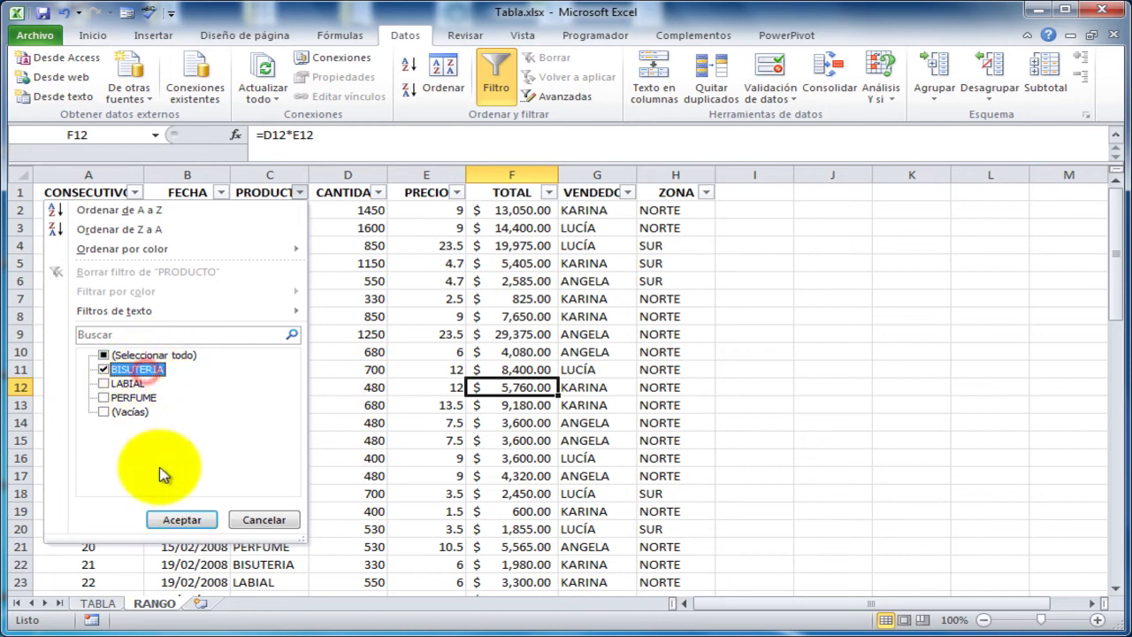
{"action": "left_click", "coordinate": [183, 519]}
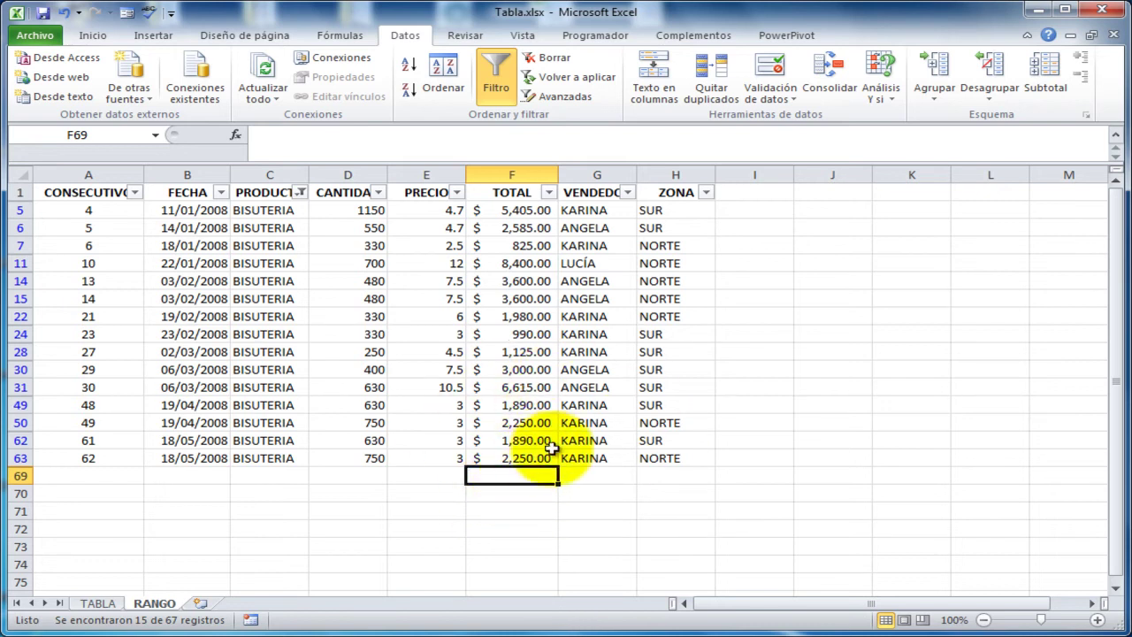
- Clear the PRODUCTO filter and move the sum of the TOTAL column from F68 to F69, leaving one blank row above it
{"action": "left_click", "coordinate": [514, 388]}
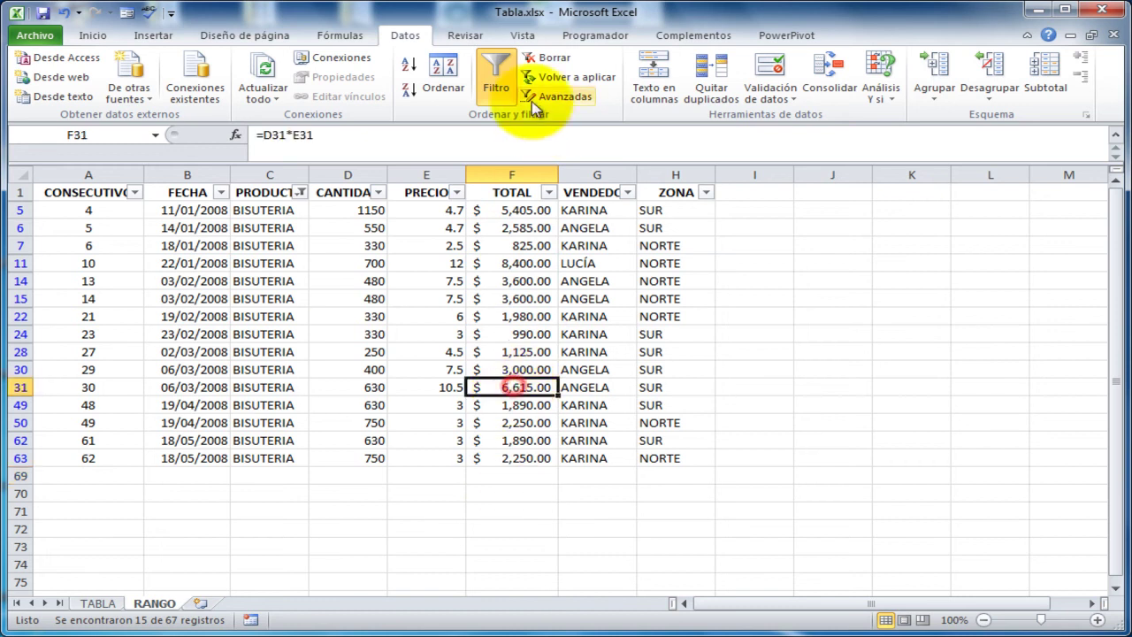
{"action": "left_click", "coordinate": [546, 57]}
{"action": "scroll", "coordinate": [584, 371], "scroll_direction": "down", "scroll_amount": 20}
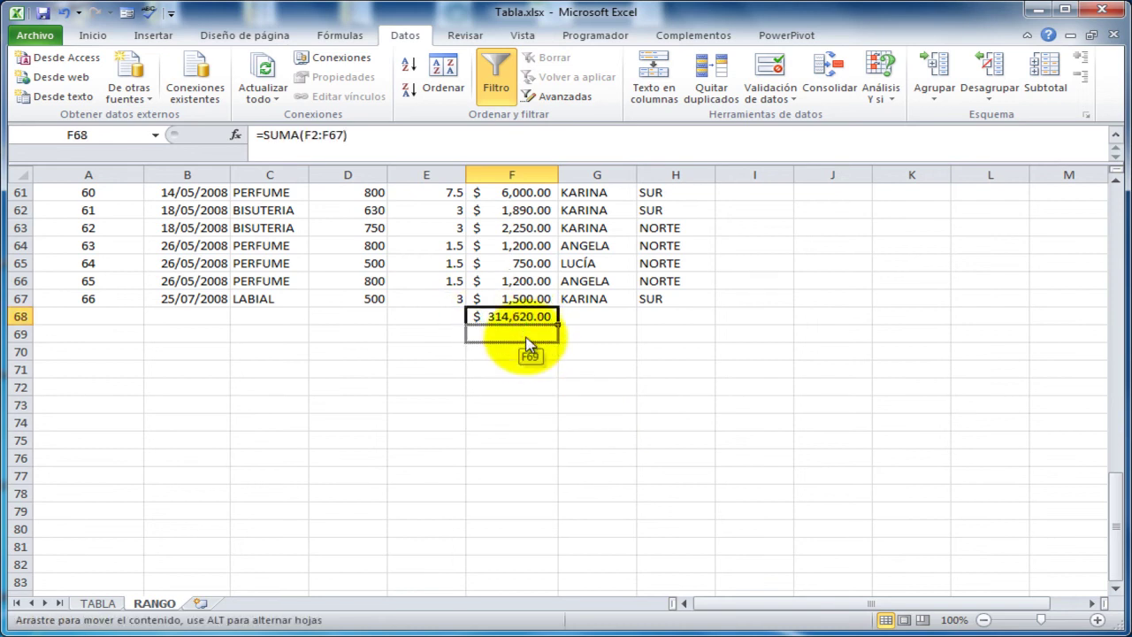
{"action": "left_click_drag", "start_coordinate": [525, 337], "coordinate": [527, 339]}
{"action": "scroll", "coordinate": [591, 424], "scroll_direction": "up", "scroll_amount": 6}
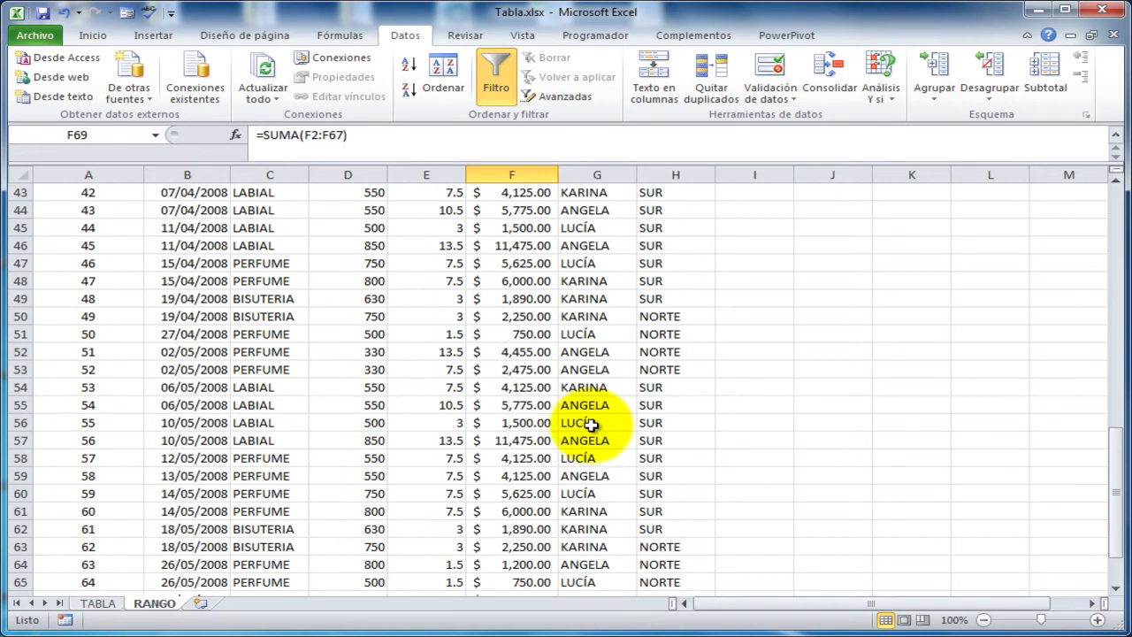
{"action": "scroll", "coordinate": [584, 420], "scroll_direction": "down", "scroll_amount": 6}
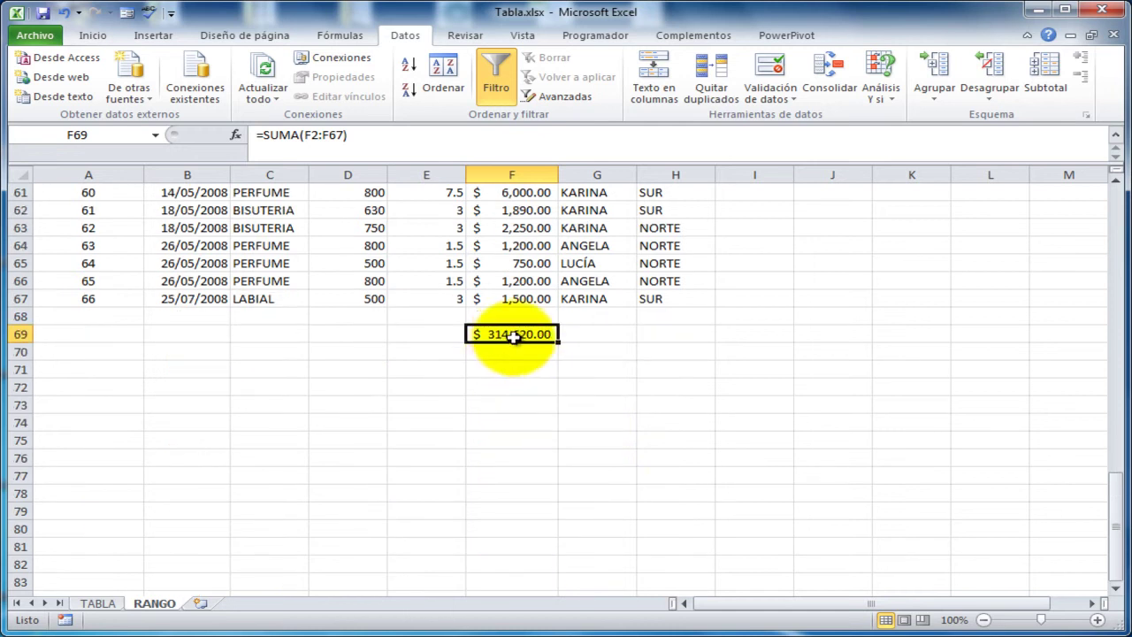
{"action": "scroll", "coordinate": [633, 390], "scroll_direction": "up", "scroll_amount": 5}
{"action": "scroll", "coordinate": [633, 390], "scroll_direction": "up", "scroll_amount": 15}
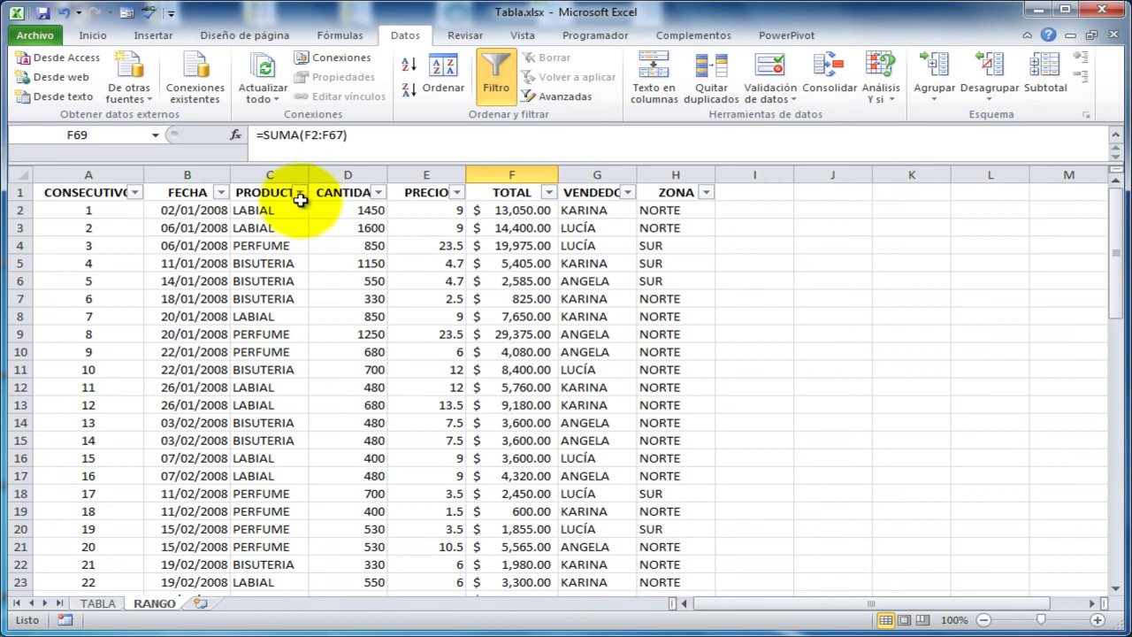
- Filter PRODUCTO to show only LABIAL, check below the last record for the sum, and clear the filter
{"action": "left_click", "coordinate": [300, 193]}
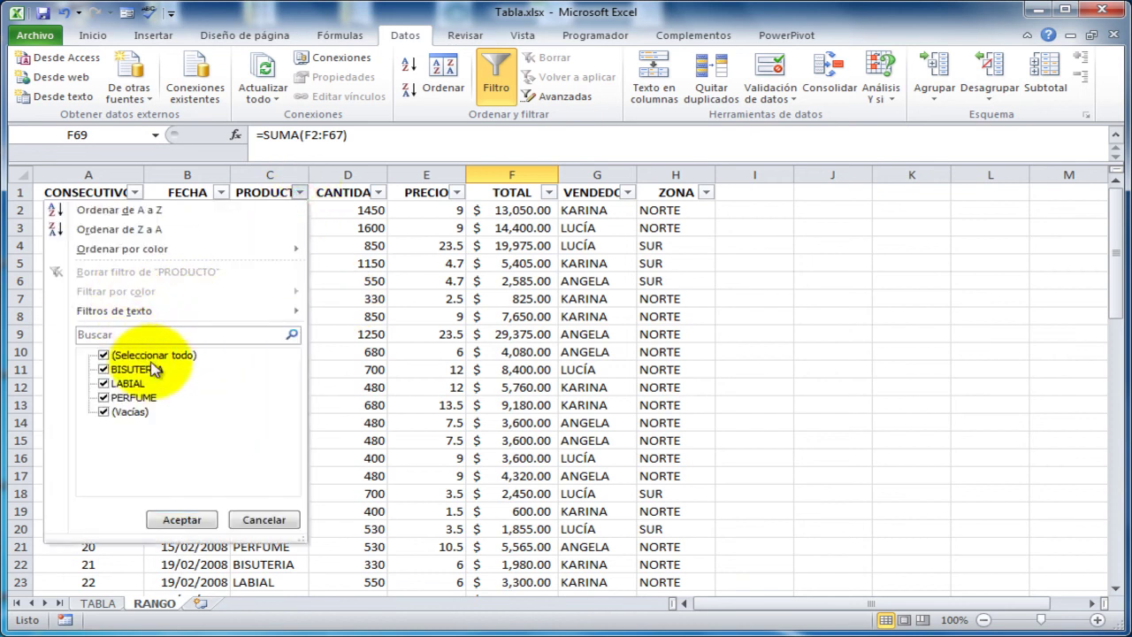
{"action": "left_click", "coordinate": [126, 383]}
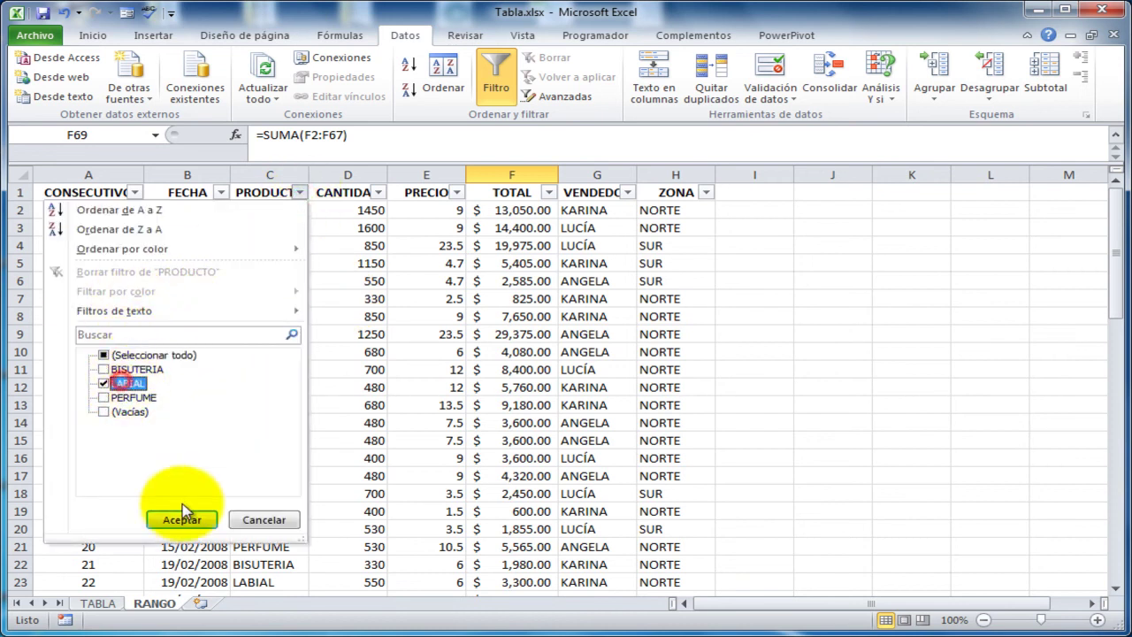
{"action": "left_click", "coordinate": [181, 520]}
{"action": "scroll", "coordinate": [623, 472], "scroll_direction": "down", "scroll_amount": 4}
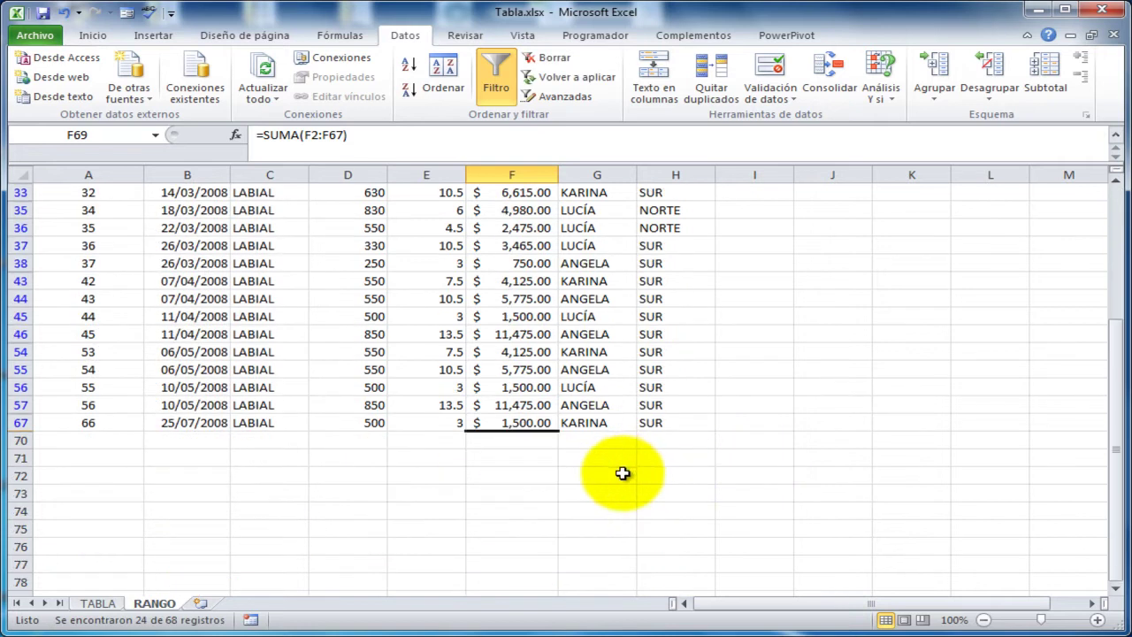
{"action": "scroll", "coordinate": [624, 472], "scroll_direction": "down", "scroll_amount": 3}
{"action": "scroll", "coordinate": [622, 474], "scroll_direction": "up", "scroll_amount": 7}
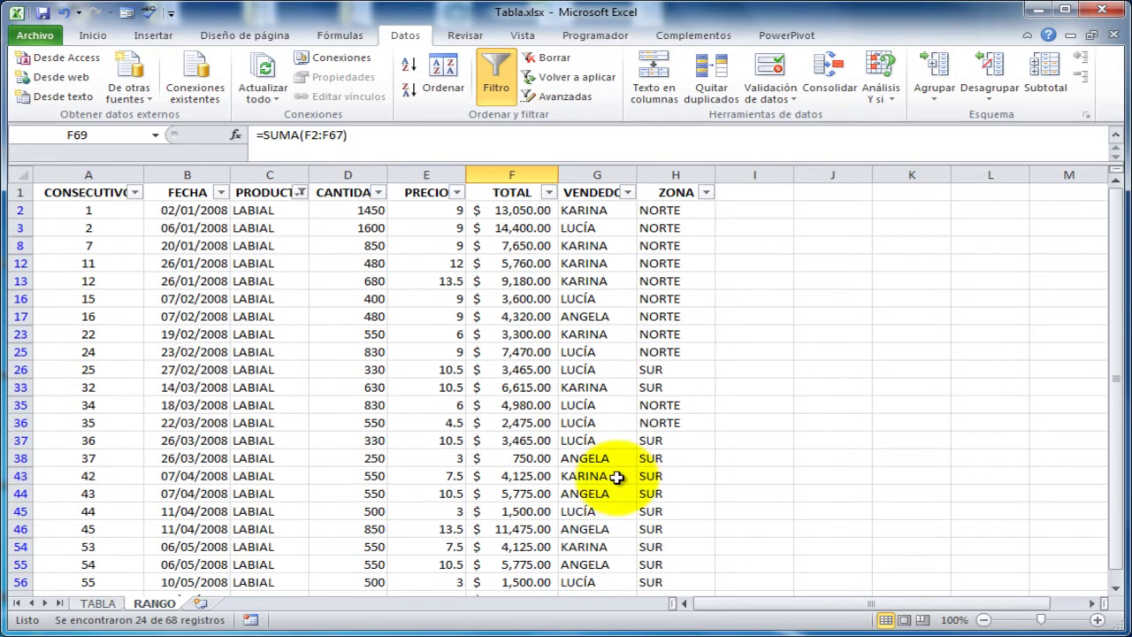
{"action": "left_click", "coordinate": [579, 423]}
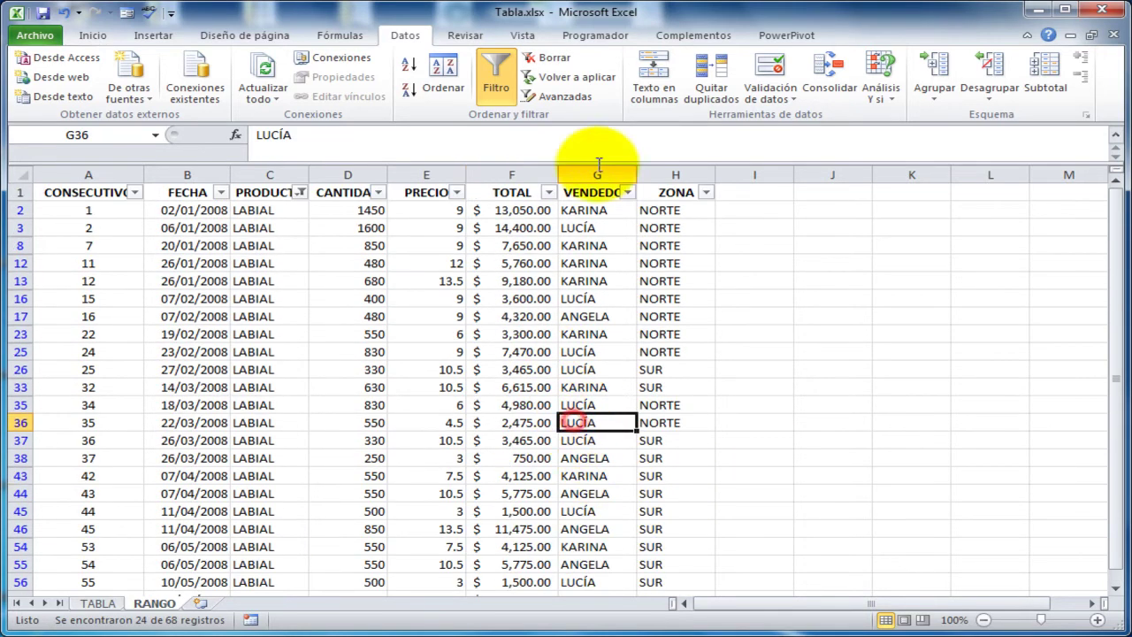
{"action": "left_click", "coordinate": [557, 66]}
- Delete the sum in F69 and add an automatic sum of F2:F69 in cell F70
{"action": "left_click", "coordinate": [508, 366]}
{"action": "scroll", "coordinate": [584, 407], "scroll_direction": "down", "scroll_amount": 13}
{"action": "scroll", "coordinate": [610, 484], "scroll_direction": "down", "scroll_amount": 7}
{"action": "left_click", "coordinate": [531, 333]}
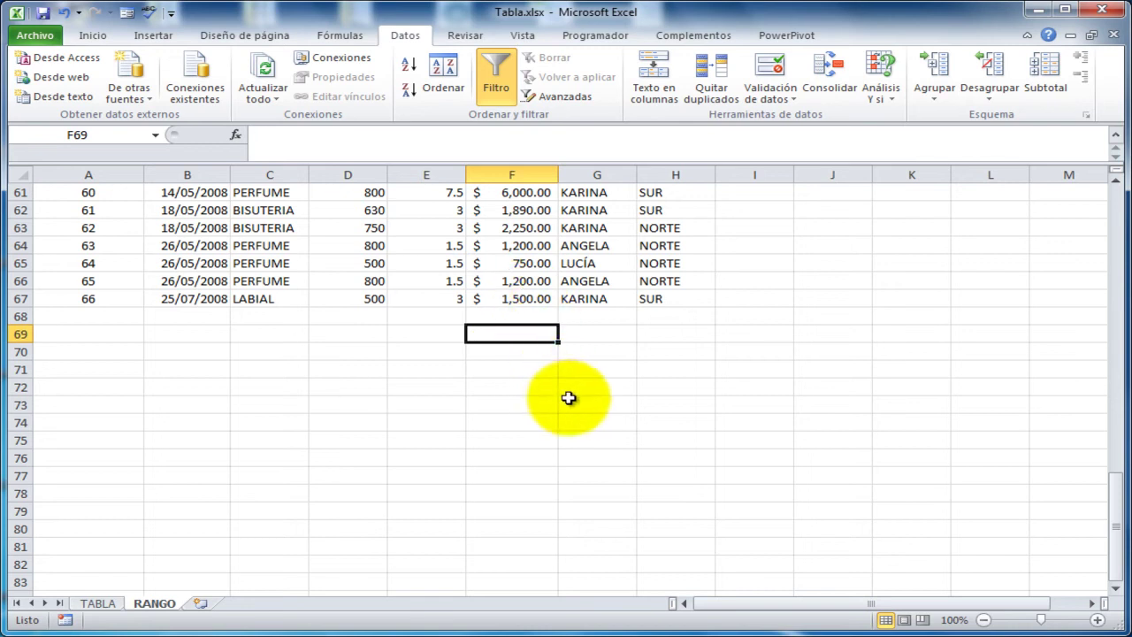
{"action": "left_click", "coordinate": [536, 354]}
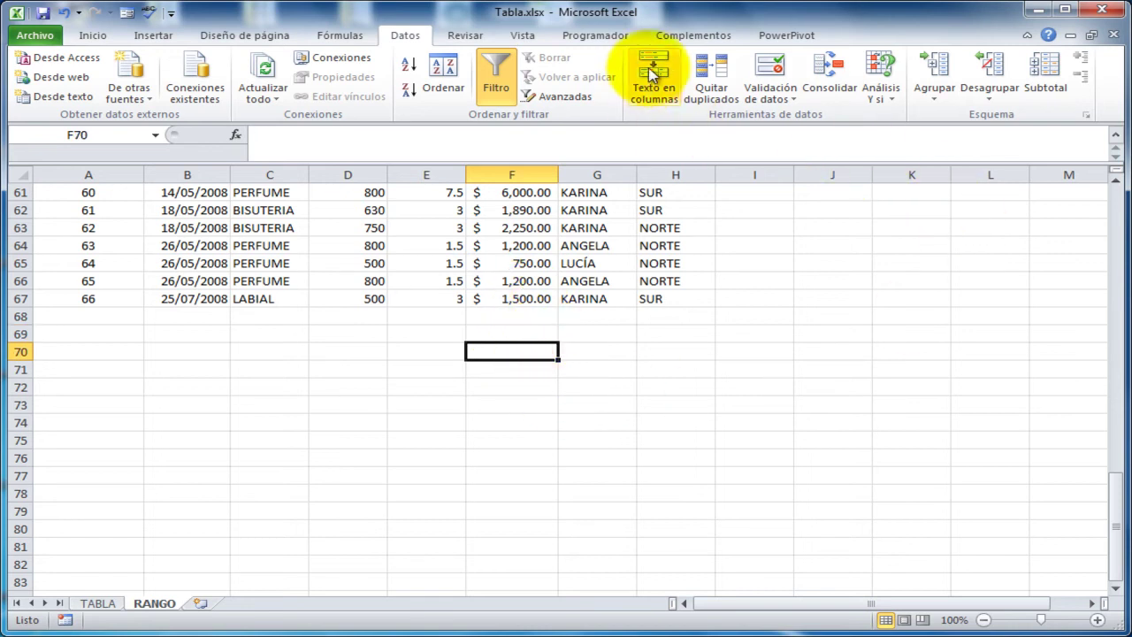
{"action": "left_click", "coordinate": [92, 35]}
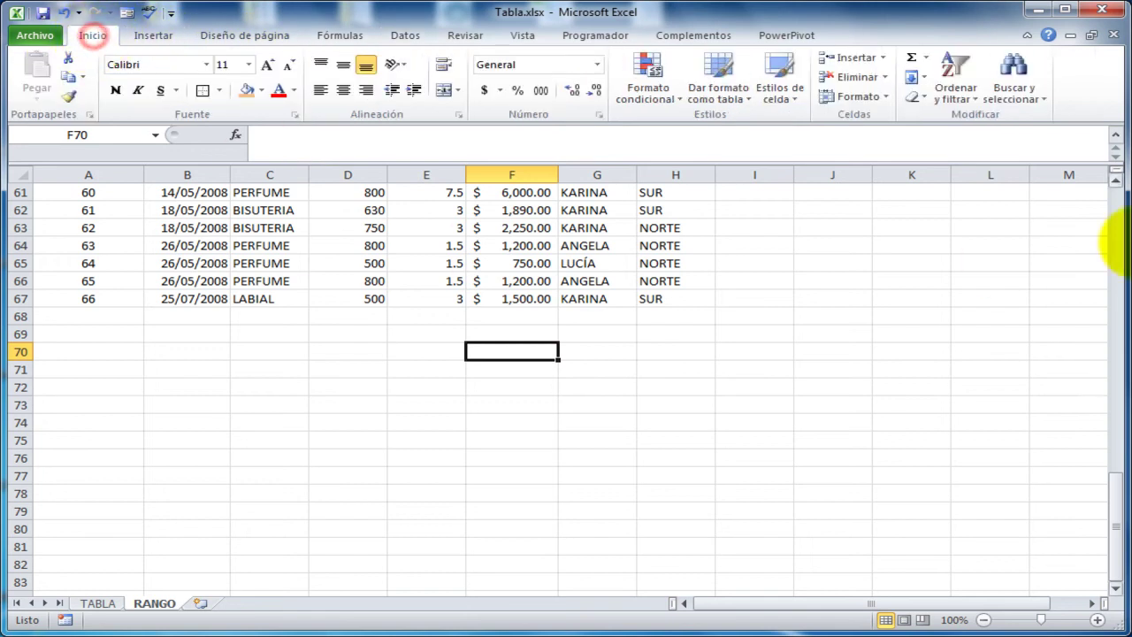
{"action": "left_click", "coordinate": [911, 58]}
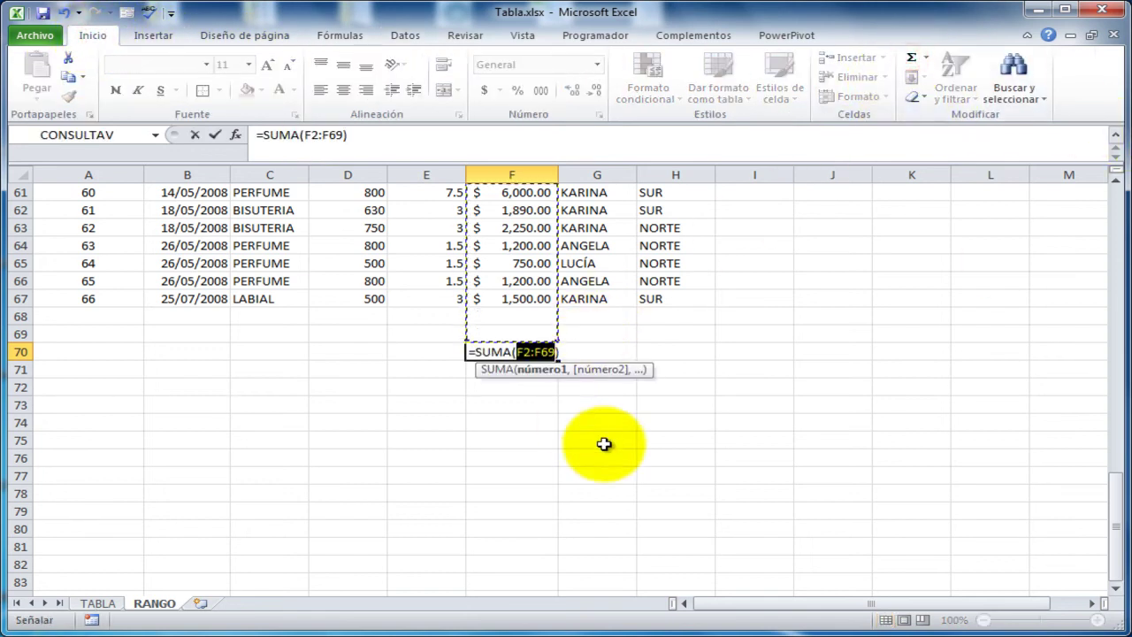
{"action": "key", "text": "Return"}
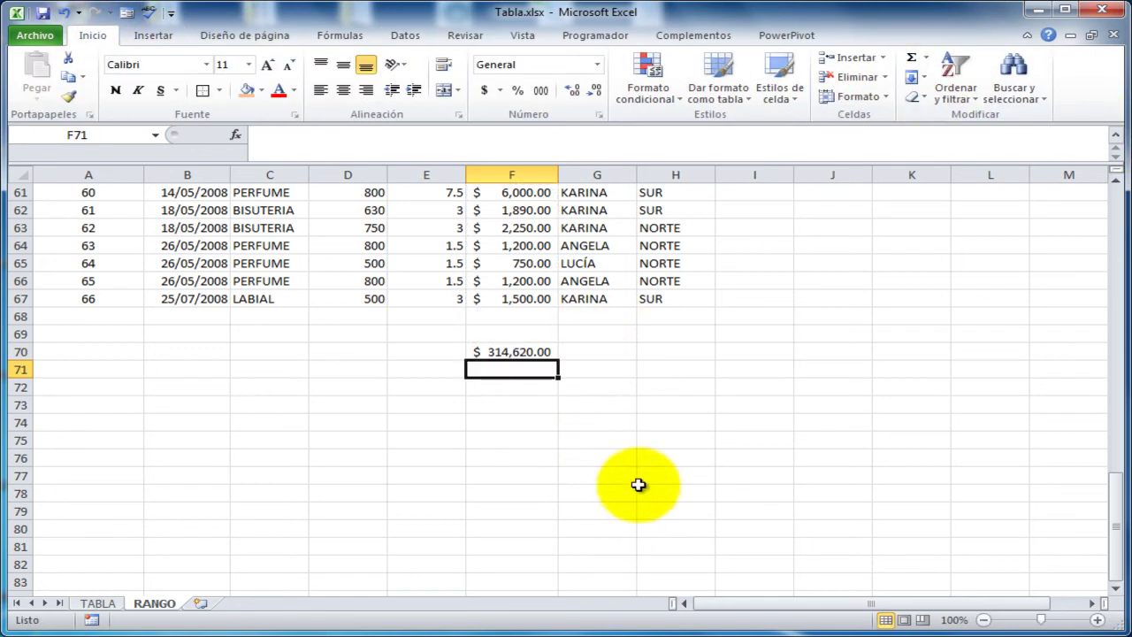
- Examine the blank rows 68 and 69 that separate the plain range's last record from the sum in F70
{"action": "scroll", "coordinate": [632, 472], "scroll_direction": "up", "scroll_amount": 20}
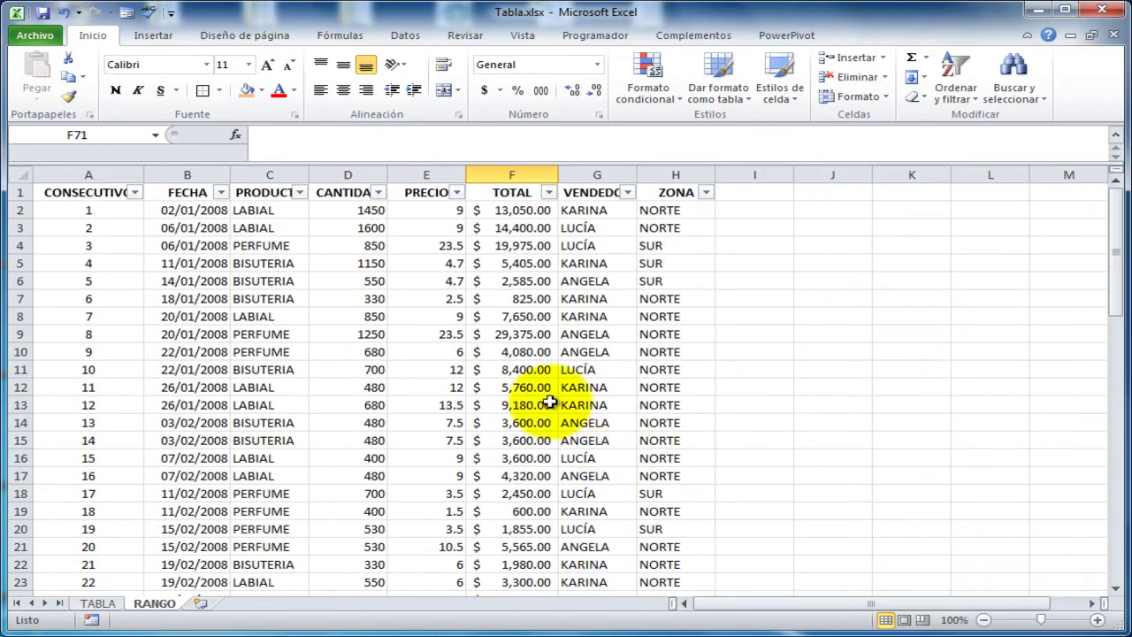
{"action": "scroll", "coordinate": [725, 493], "scroll_direction": "down", "scroll_amount": 18}
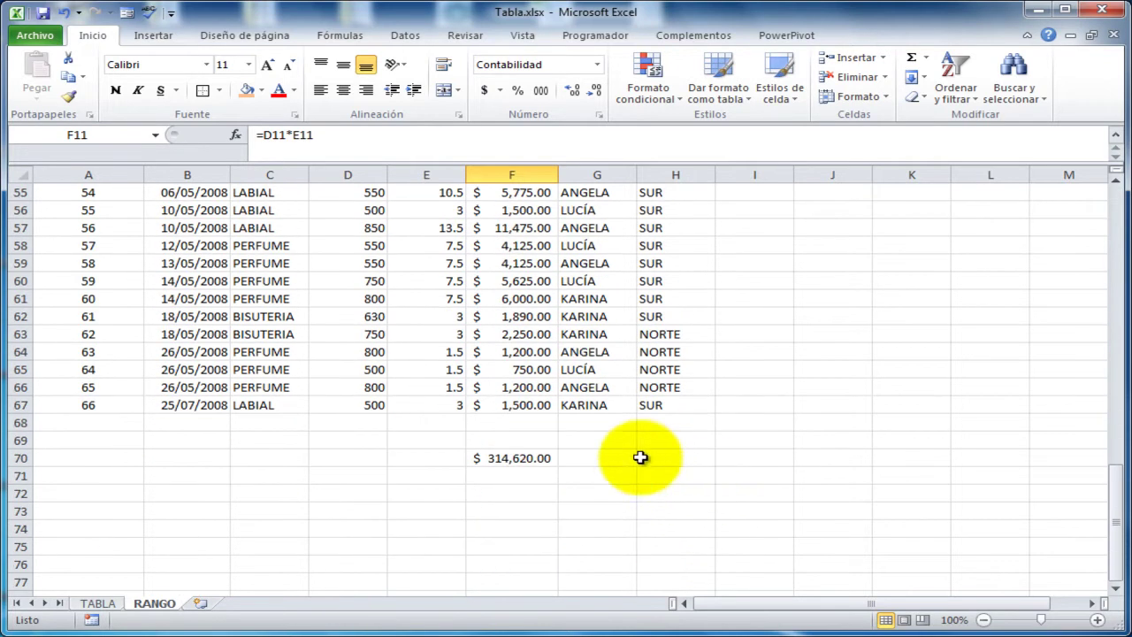
{"action": "left_click_drag", "start_coordinate": [18, 422], "coordinate": [18, 439]}
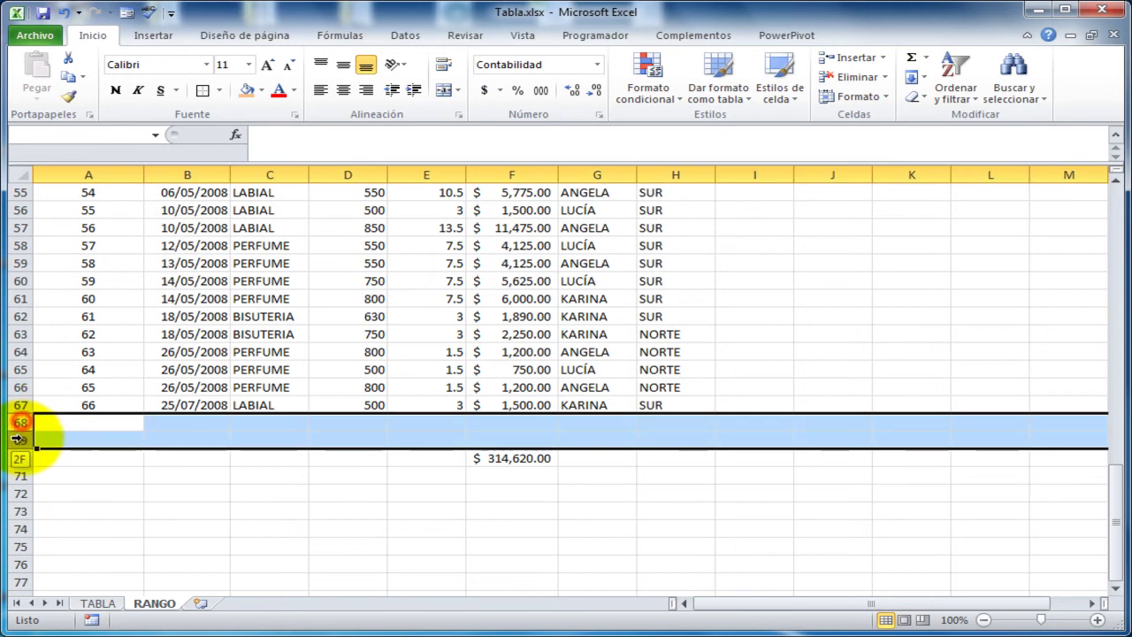
{"action": "scroll", "coordinate": [715, 473], "scroll_direction": "up", "scroll_amount": 12}
{"action": "scroll", "coordinate": [714, 489], "scroll_direction": "up", "scroll_amount": 6}
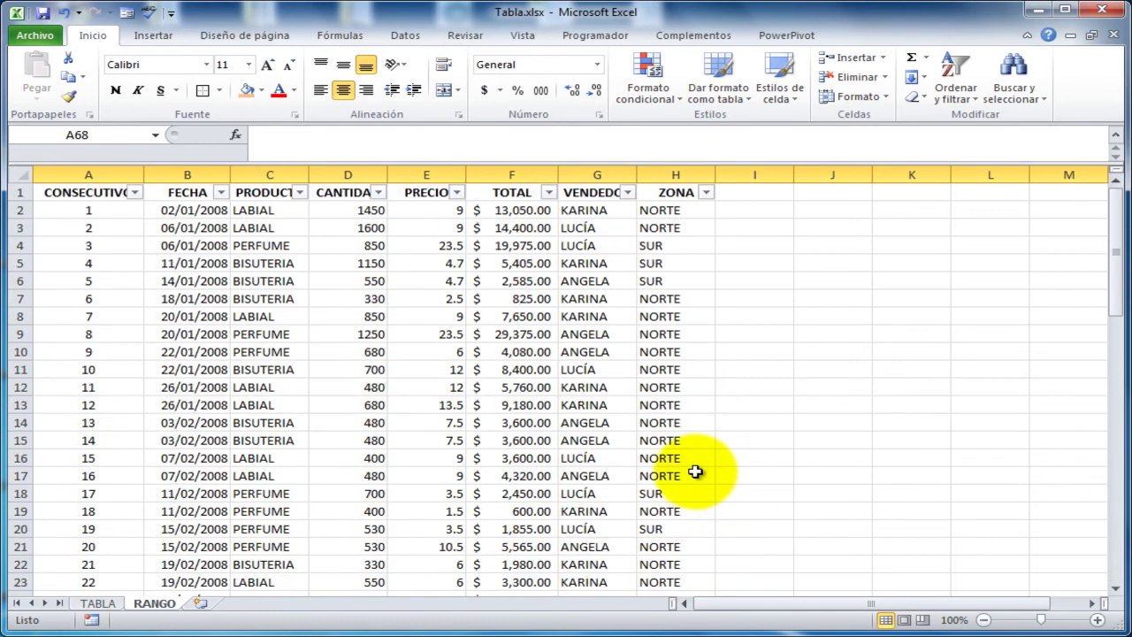
{"action": "left_click", "coordinate": [623, 368]}
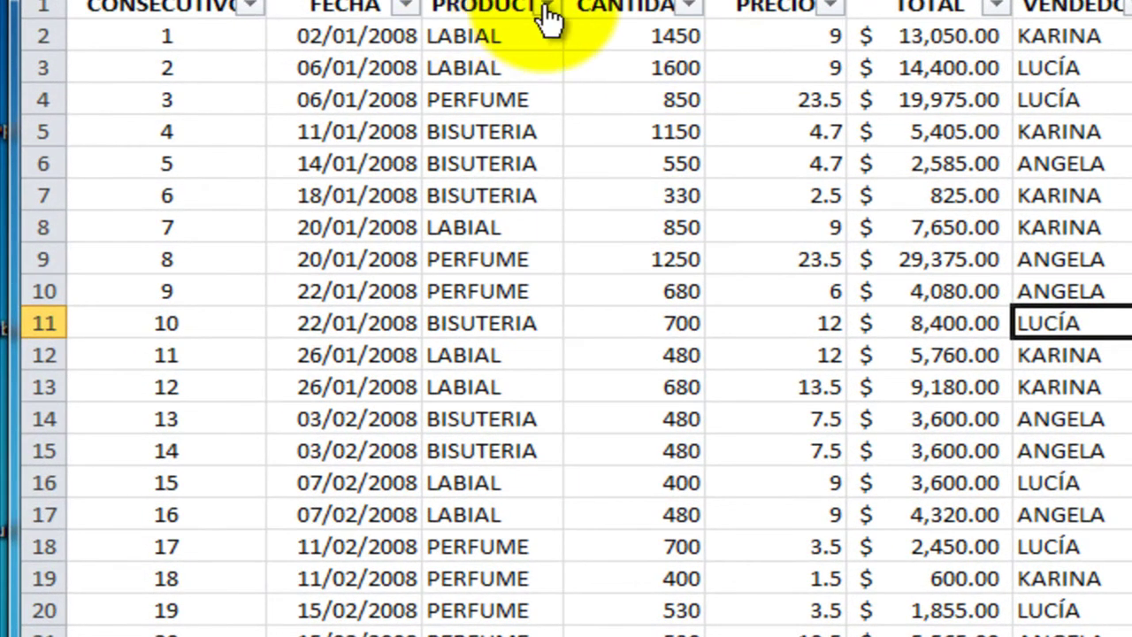
- Filter PRODUCTO to show only BISUTERIA and inspect the sum formula in F70 below the filtered records
{"action": "left_click", "coordinate": [548, 11]}
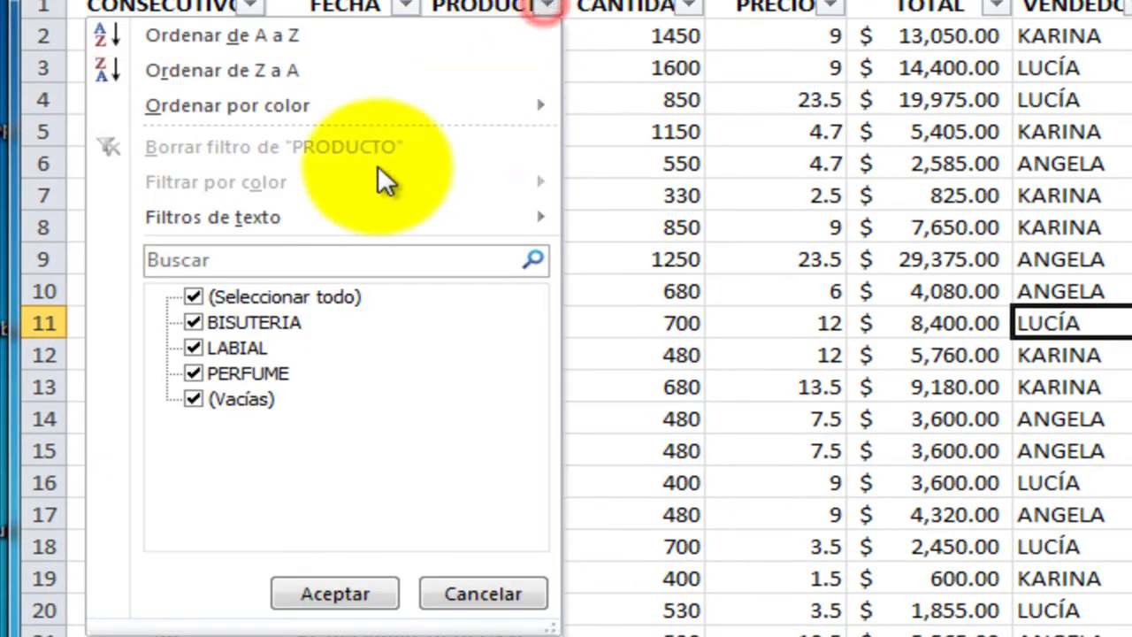
{"action": "left_click", "coordinate": [282, 299]}
{"action": "left_click", "coordinate": [252, 320]}
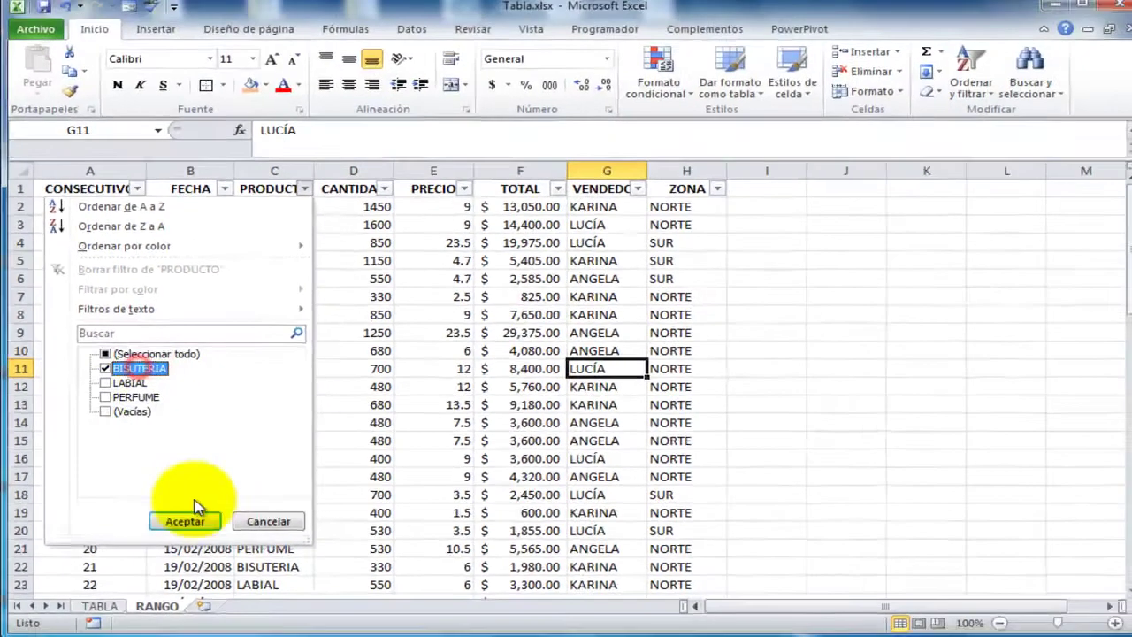
{"action": "left_click", "coordinate": [183, 521]}
{"action": "scroll", "coordinate": [733, 422], "scroll_direction": "down", "scroll_amount": 3}
{"action": "scroll", "coordinate": [607, 445], "scroll_direction": "up", "scroll_amount": 3}
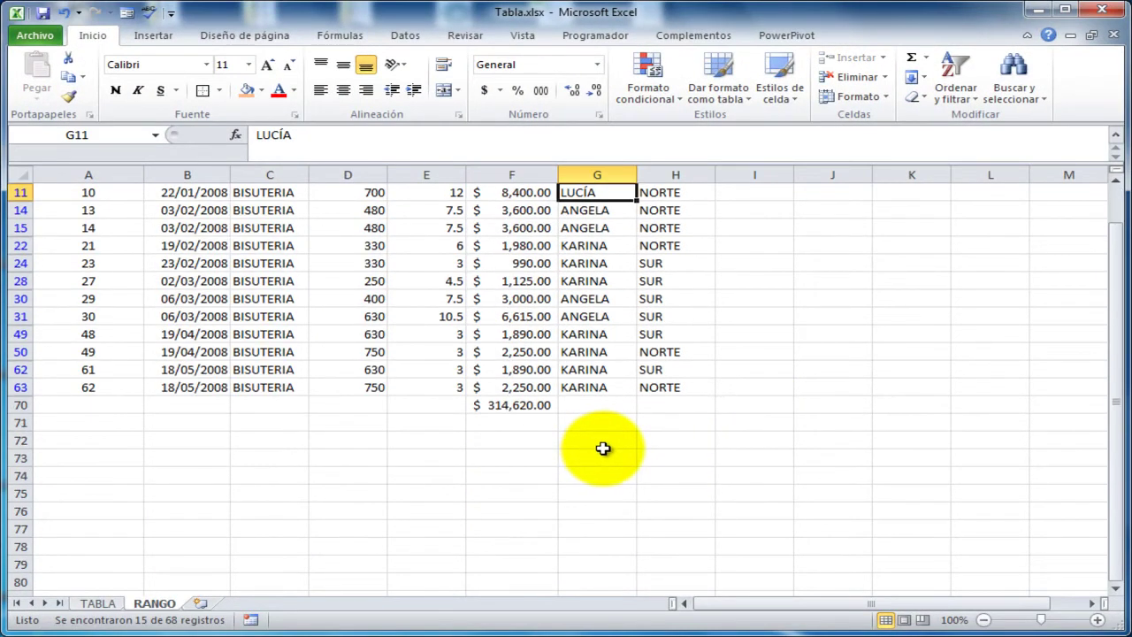
{"action": "scroll", "coordinate": [602, 449], "scroll_direction": "up", "scroll_amount": 2}
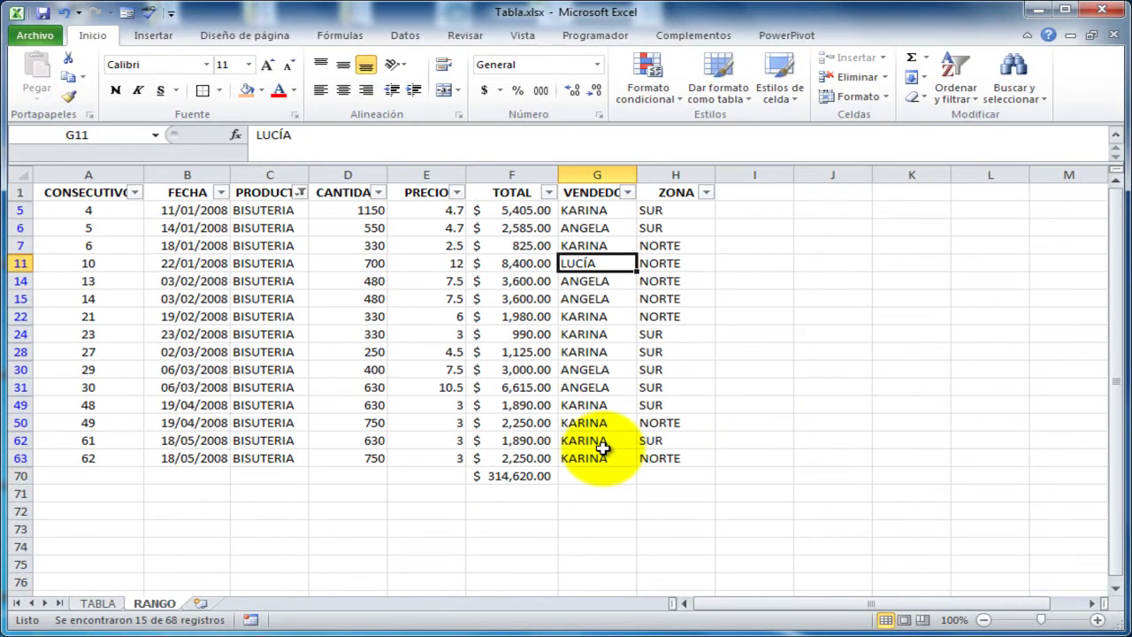
{"action": "left_click", "coordinate": [530, 477]}
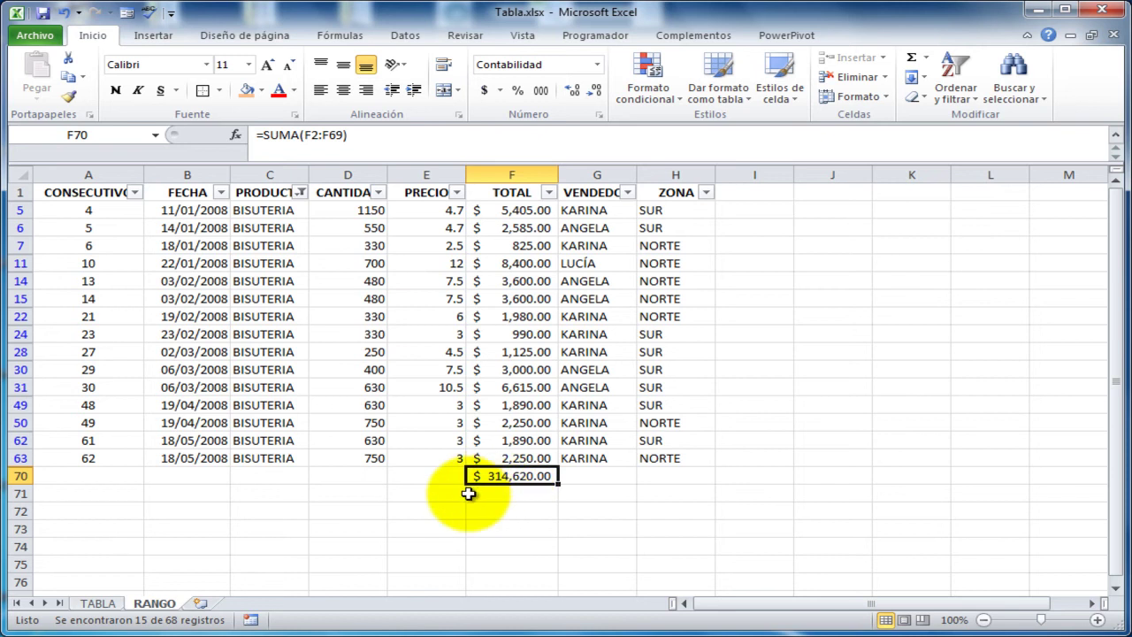
- On the TABLA sheet, add a total row at the end of the table
{"action": "left_click", "coordinate": [88, 604]}
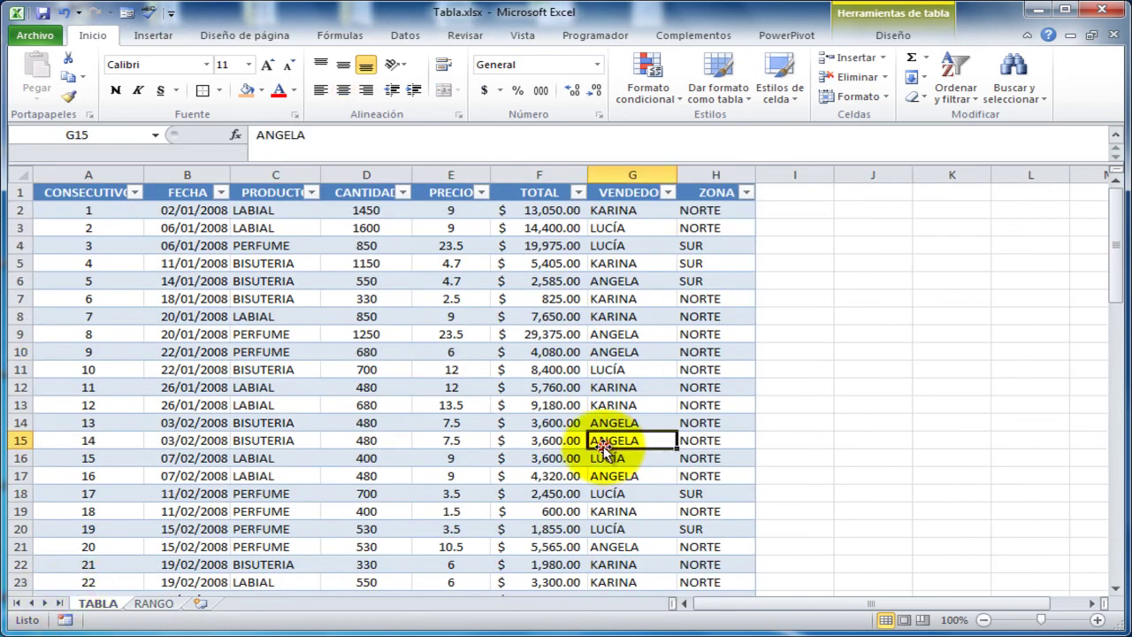
{"action": "scroll", "coordinate": [605, 449], "scroll_direction": "down", "scroll_amount": 17}
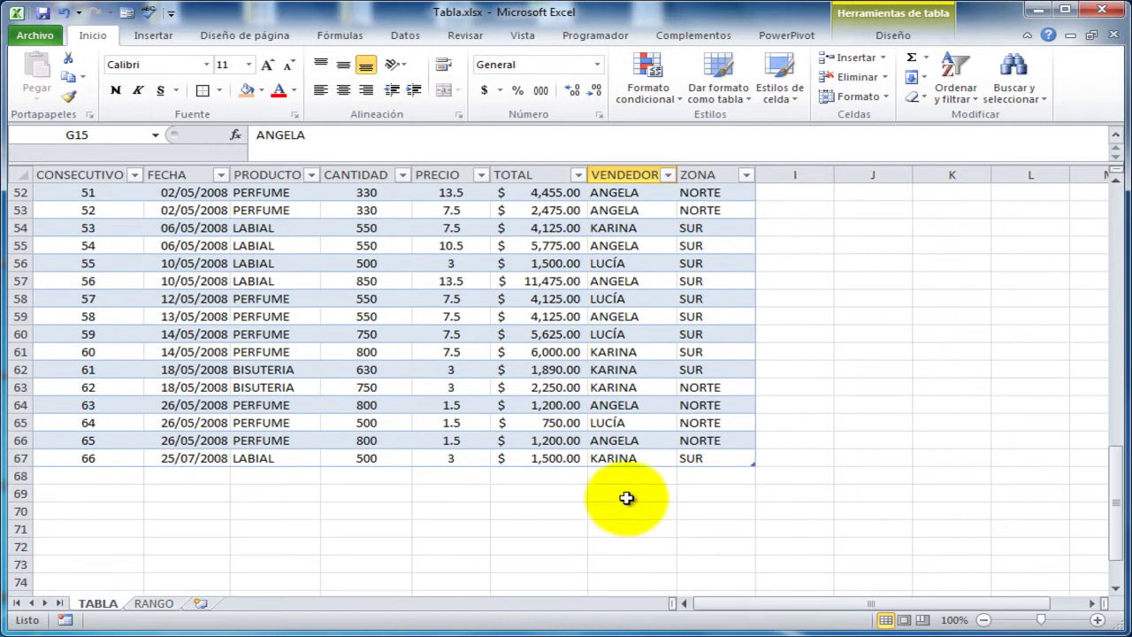
{"action": "left_click", "coordinate": [533, 442]}
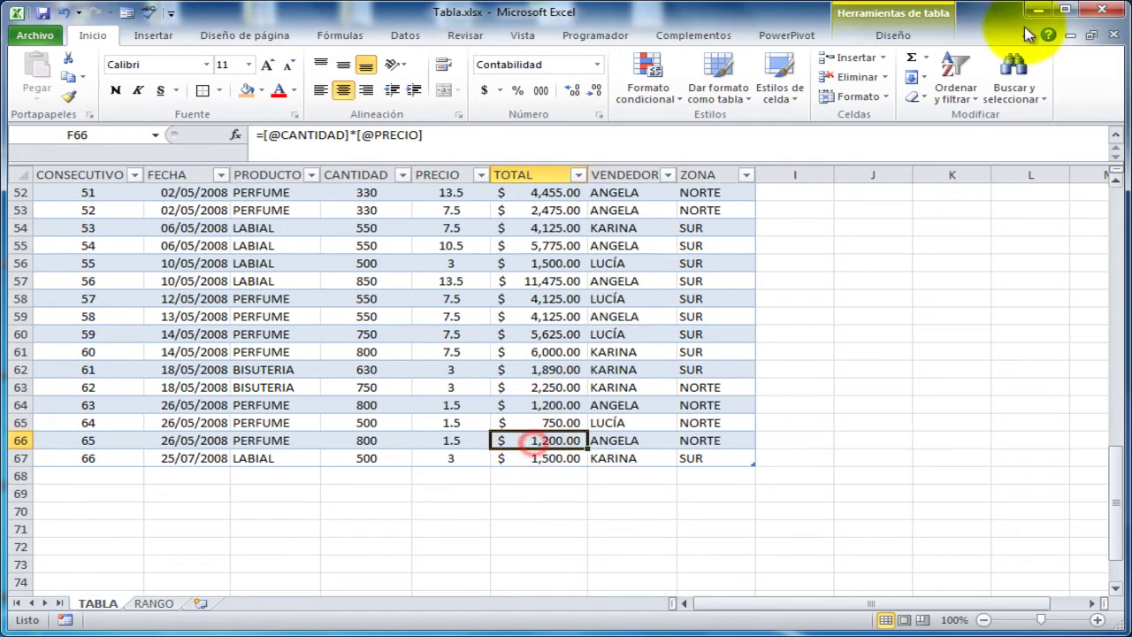
{"action": "left_click", "coordinate": [889, 14]}
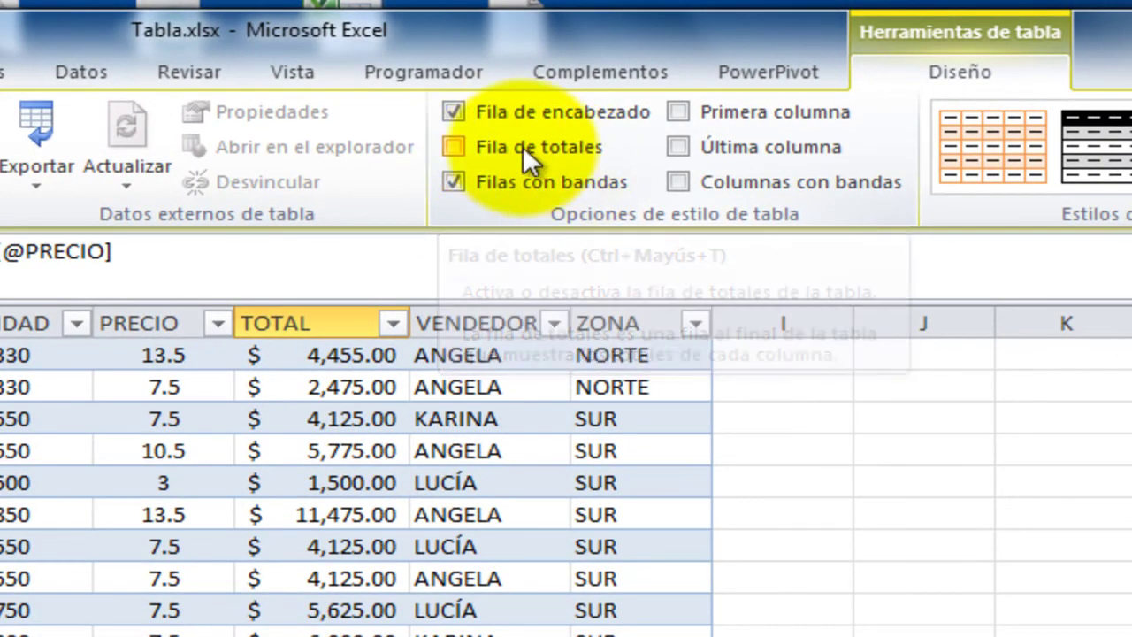
{"action": "left_click", "coordinate": [461, 144]}
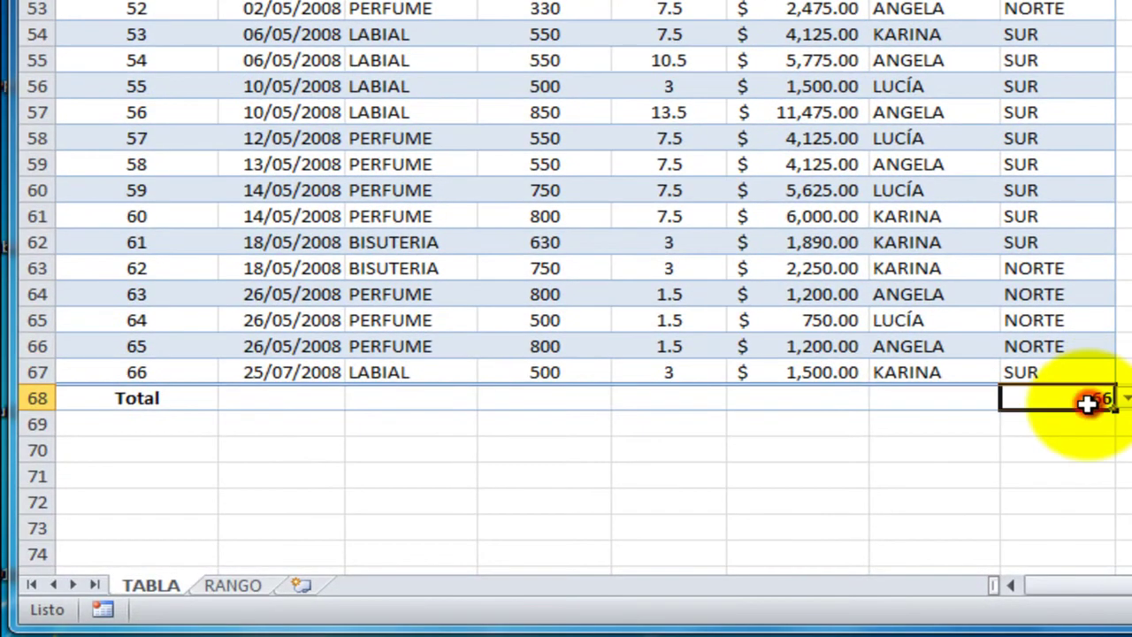
- Examine the cells of the table's total row across its columns to see which ones can hold a calculation
{"action": "left_click", "coordinate": [930, 397]}
{"action": "left_click", "coordinate": [820, 397]}
{"action": "left_click", "coordinate": [591, 403]}
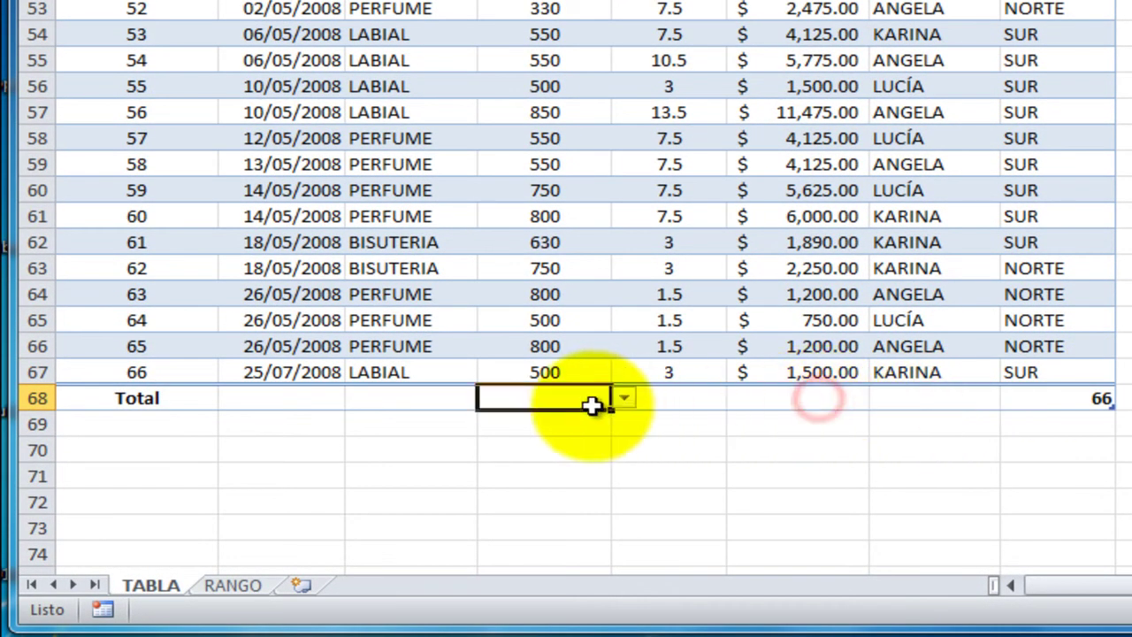
{"action": "left_click", "coordinate": [374, 398]}
{"action": "left_click", "coordinate": [188, 405]}
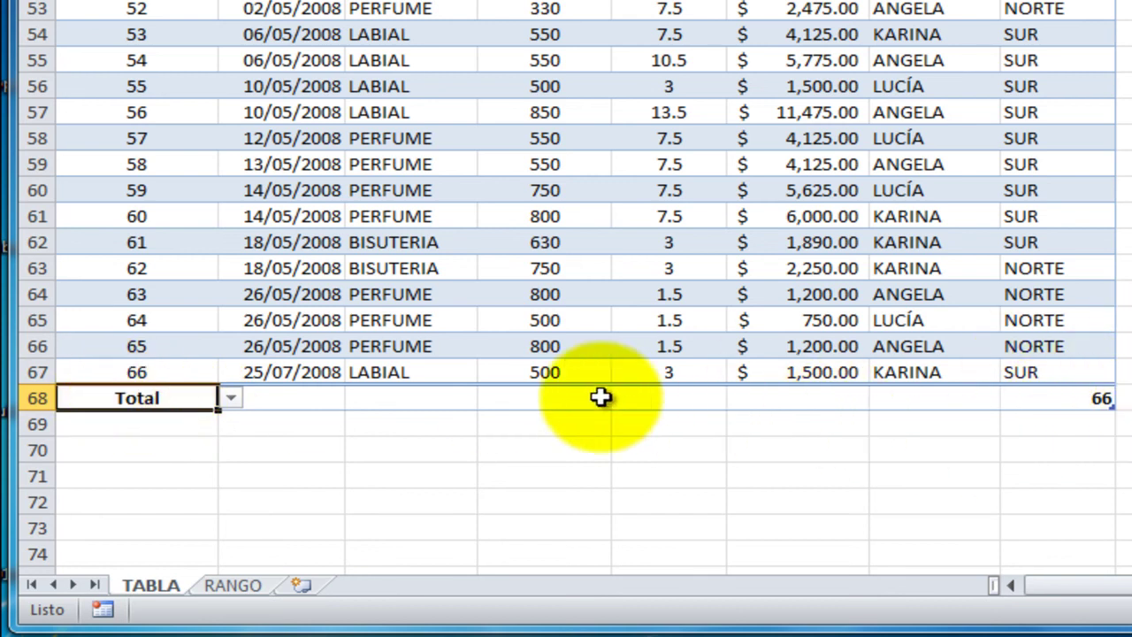
{"action": "left_click", "coordinate": [815, 398]}
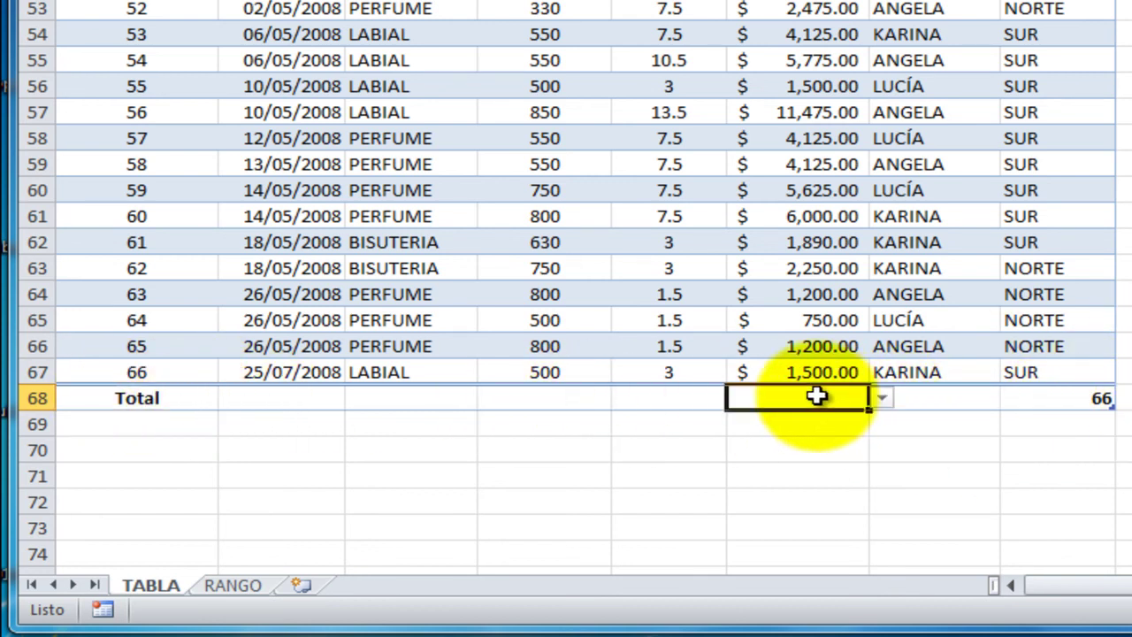
{"action": "left_click", "coordinate": [639, 398]}
{"action": "left_click", "coordinate": [531, 403]}
- Set the total row calculation of the TOTAL column to Suma
{"action": "left_click", "coordinate": [835, 398]}
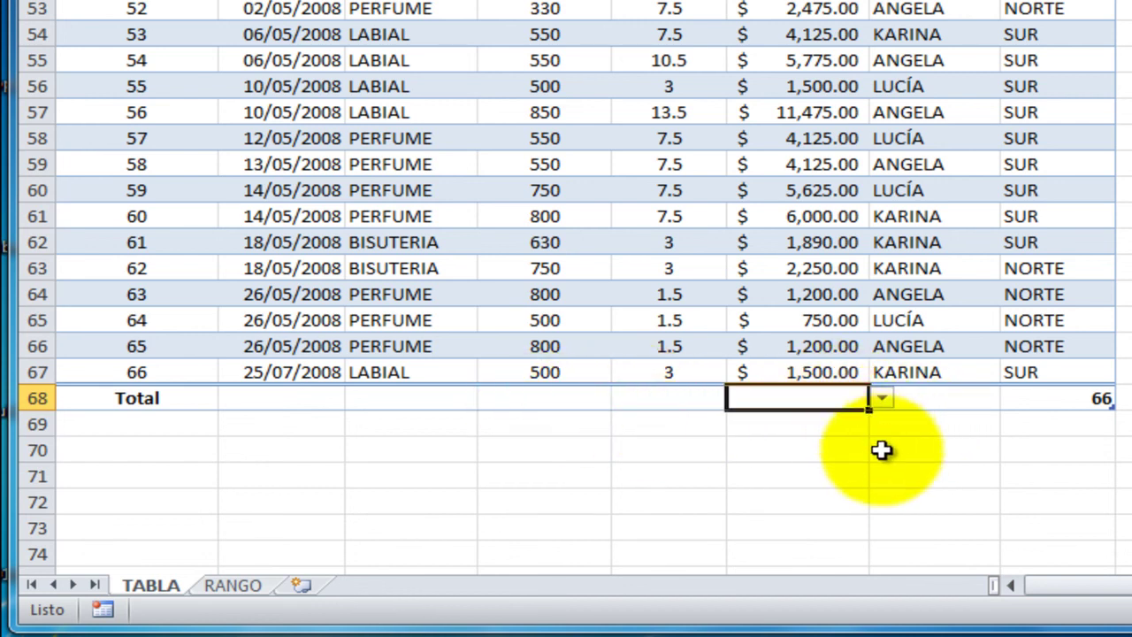
{"action": "left_click", "coordinate": [883, 398]}
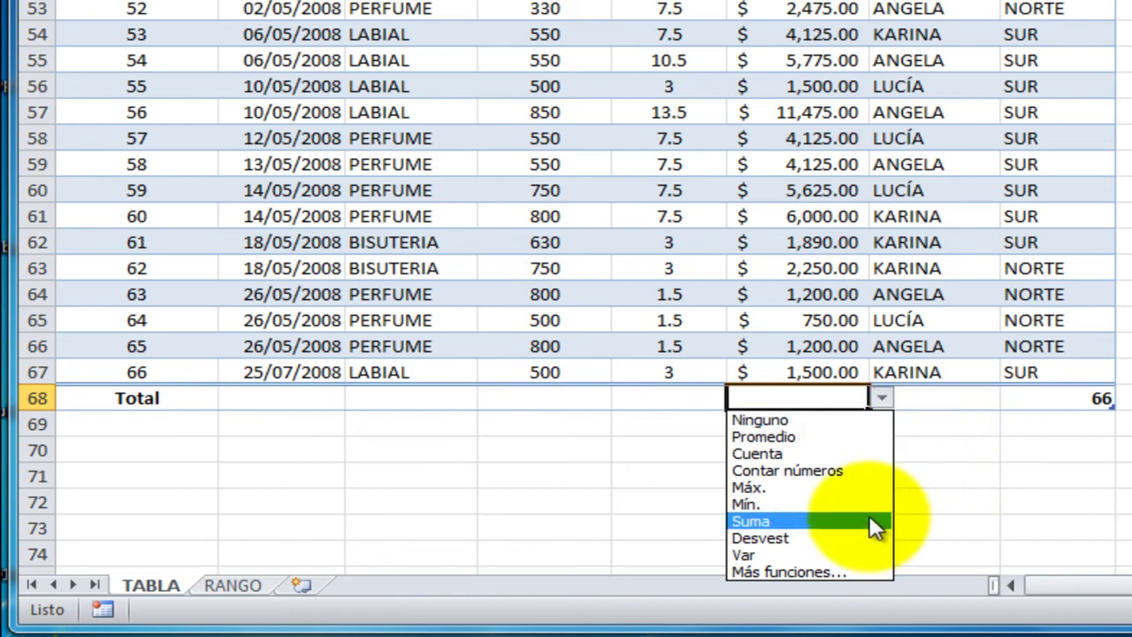
{"action": "left_click", "coordinate": [835, 521]}
- Remove the ZONA calculation from the total row and inspect the subtotal formula in F68
{"action": "left_click", "coordinate": [1103, 446]}
{"action": "left_click", "coordinate": [1101, 401]}
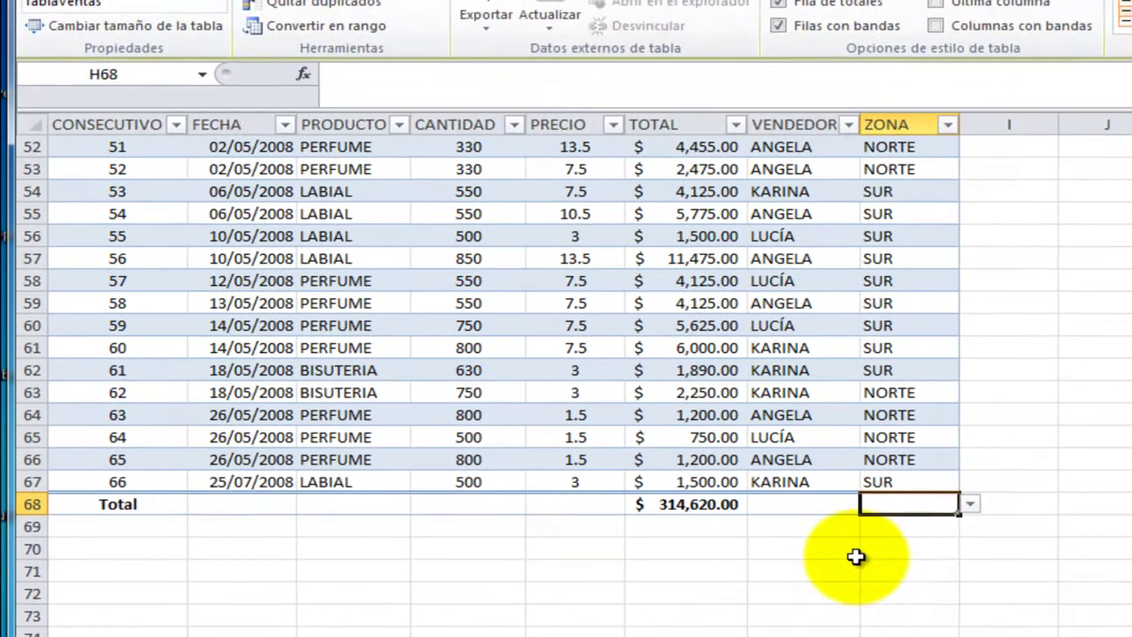
{"action": "left_click", "coordinate": [1041, 449]}
{"action": "left_click", "coordinate": [904, 509]}
{"action": "left_click", "coordinate": [687, 504]}
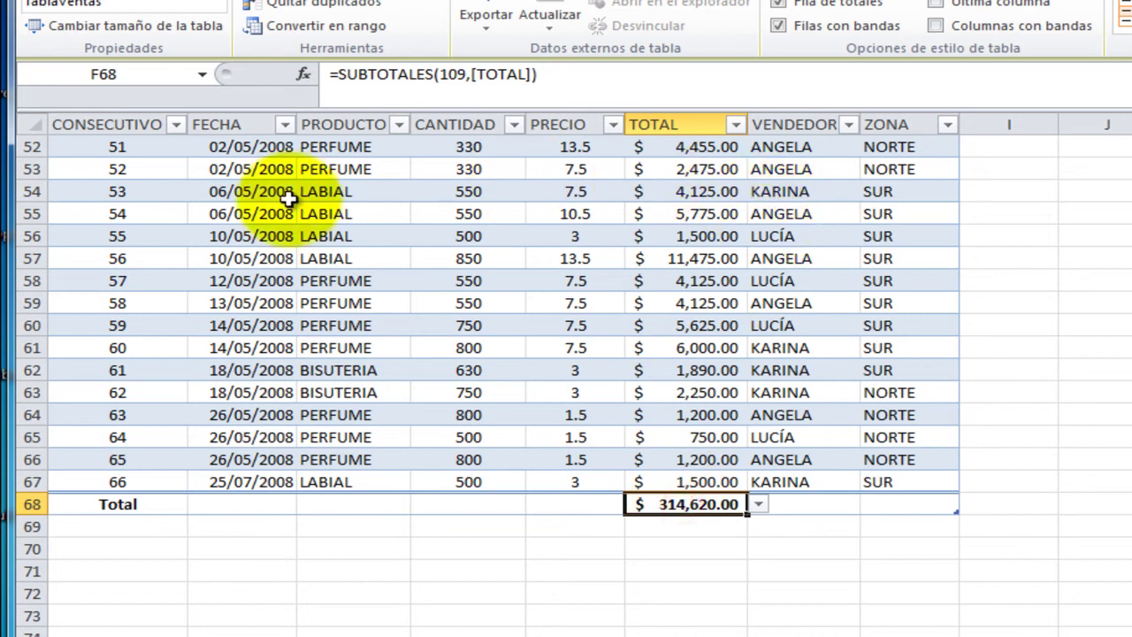
- Filter PRODUCTO to show only LABIAL and inspect the TOTAL column's subtotal below the filtered records
{"action": "left_click", "coordinate": [399, 124]}
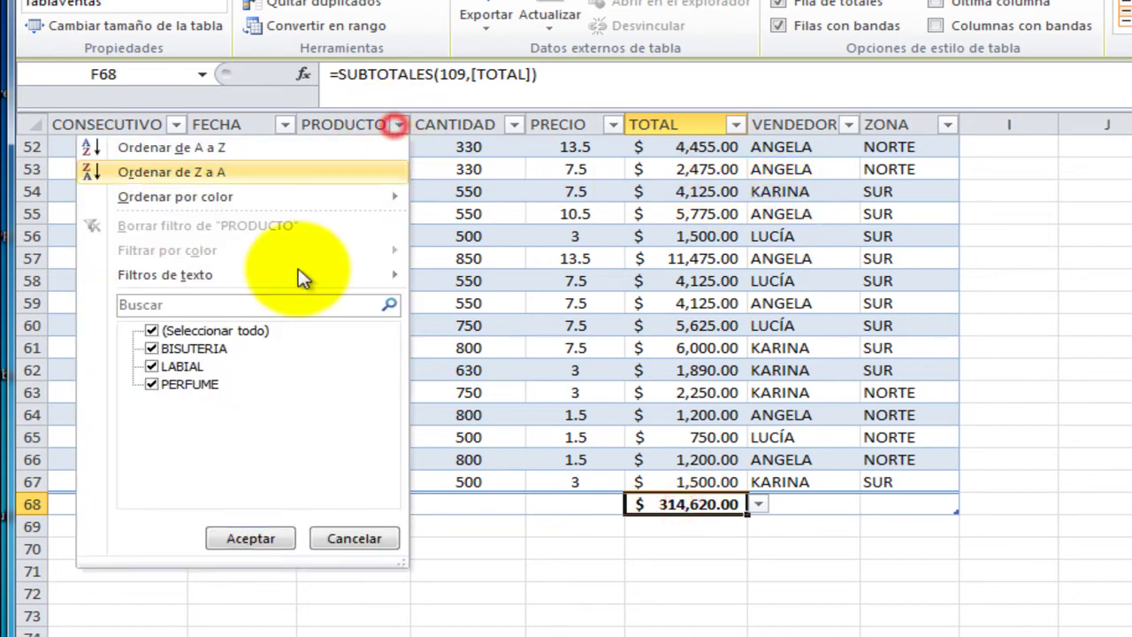
{"action": "left_click", "coordinate": [255, 330]}
{"action": "left_click", "coordinate": [181, 366]}
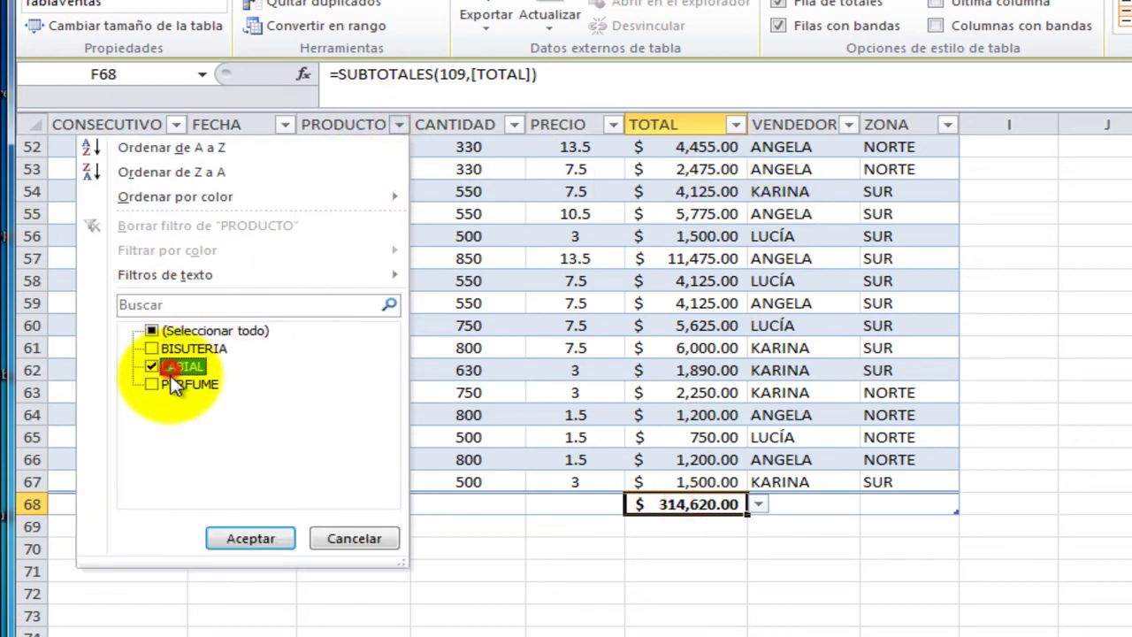
{"action": "left_click", "coordinate": [251, 539]}
{"action": "left_click", "coordinate": [760, 417]}
{"action": "scroll", "coordinate": [832, 434], "scroll_direction": "up", "scroll_amount": 4}
{"action": "left_click", "coordinate": [699, 548]}
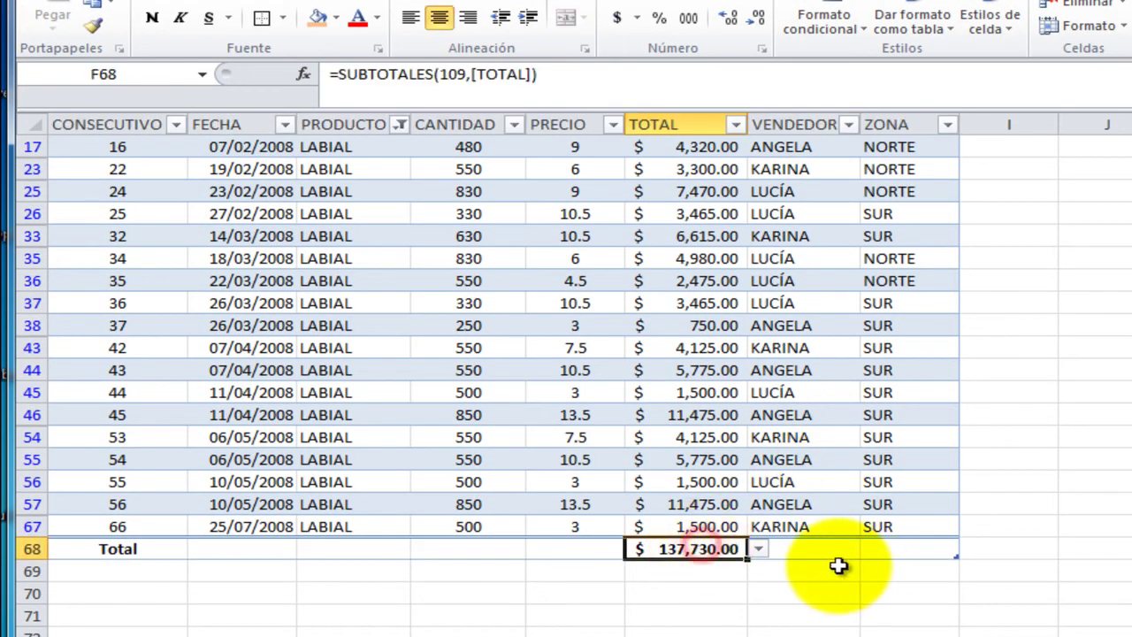
{"action": "scroll", "coordinate": [796, 559], "scroll_direction": "up", "scroll_amount": 3}
{"action": "scroll", "coordinate": [730, 429], "scroll_direction": "down", "scroll_amount": 3}
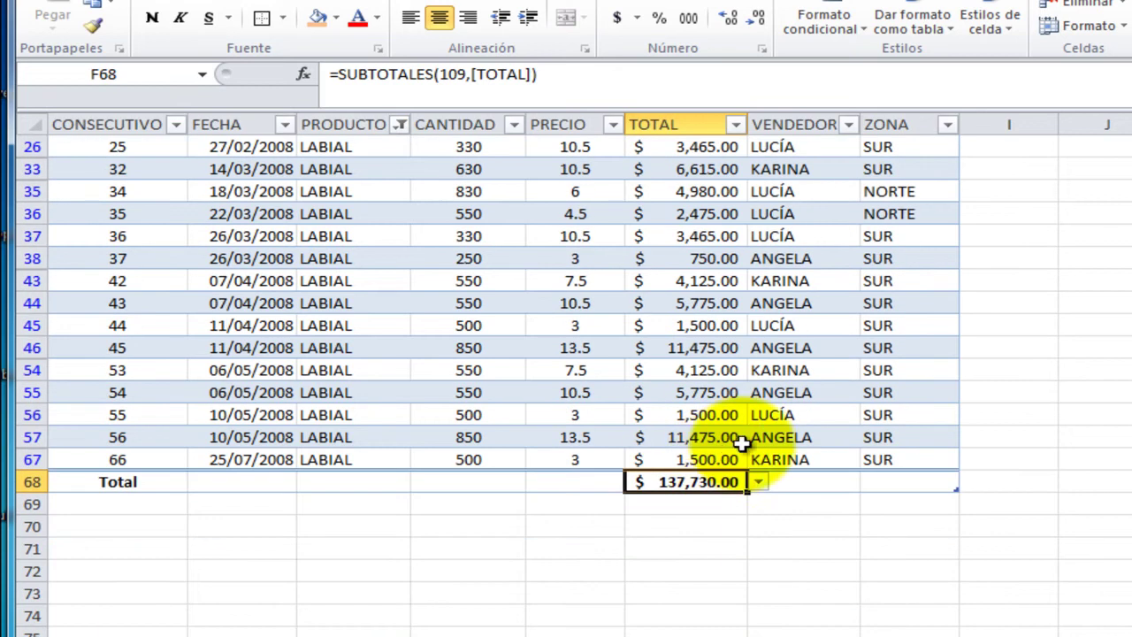
- Filter VENDEDOR to show only the first salesperson in the list, in addition to the LABIAL product filter
{"action": "left_click", "coordinate": [841, 392]}
{"action": "left_click", "coordinate": [849, 124]}
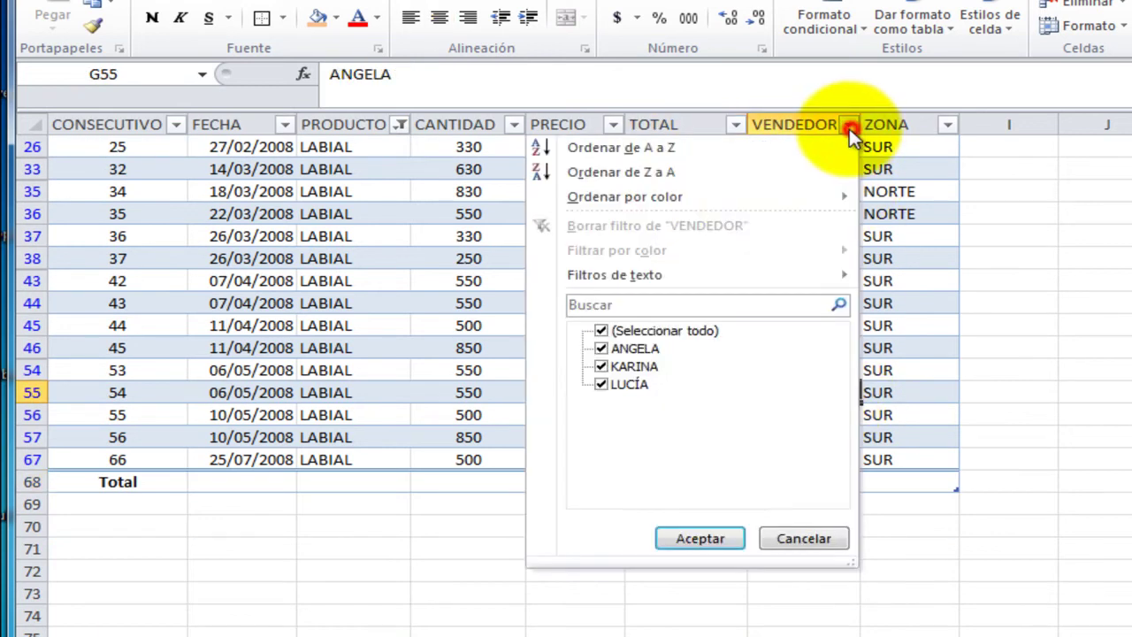
{"action": "left_click", "coordinate": [650, 331]}
{"action": "left_click", "coordinate": [635, 348]}
{"action": "left_click", "coordinate": [699, 538]}
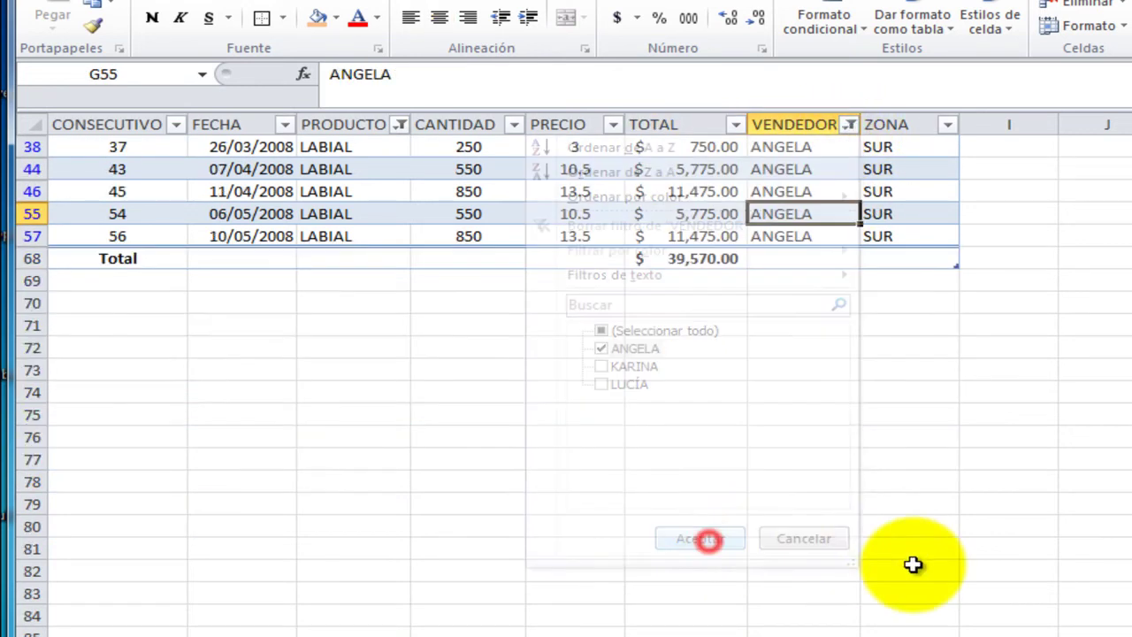
{"action": "scroll", "coordinate": [833, 493], "scroll_direction": "up", "scroll_amount": 1}
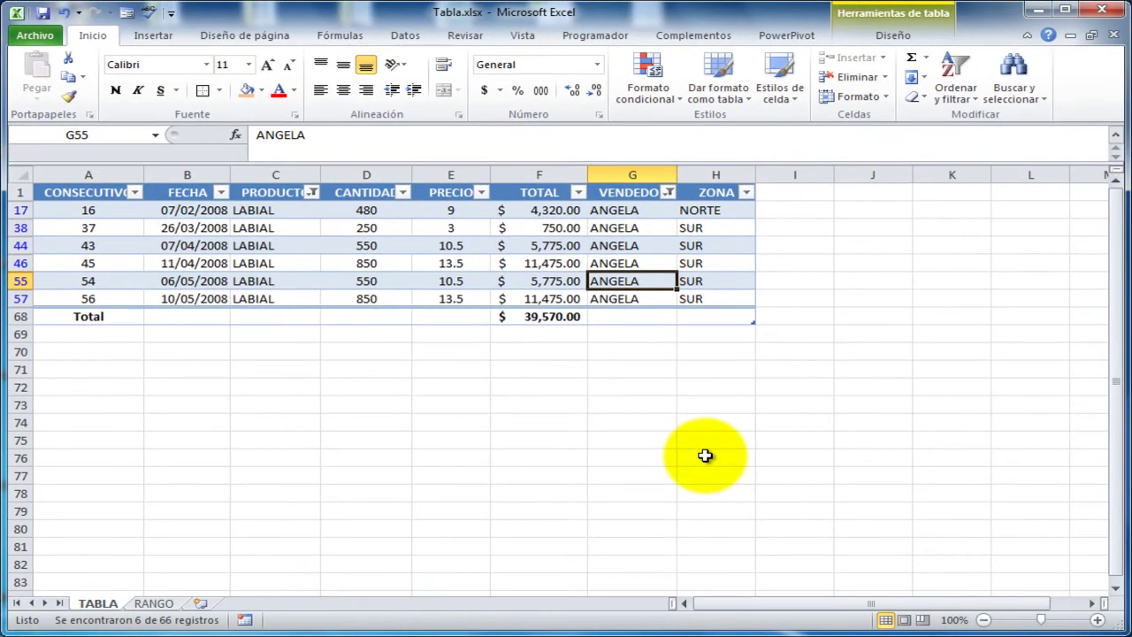
- Clear all filters from the table to show every record above the total row
{"action": "left_click", "coordinate": [641, 263]}
{"action": "left_click", "coordinate": [456, 281]}
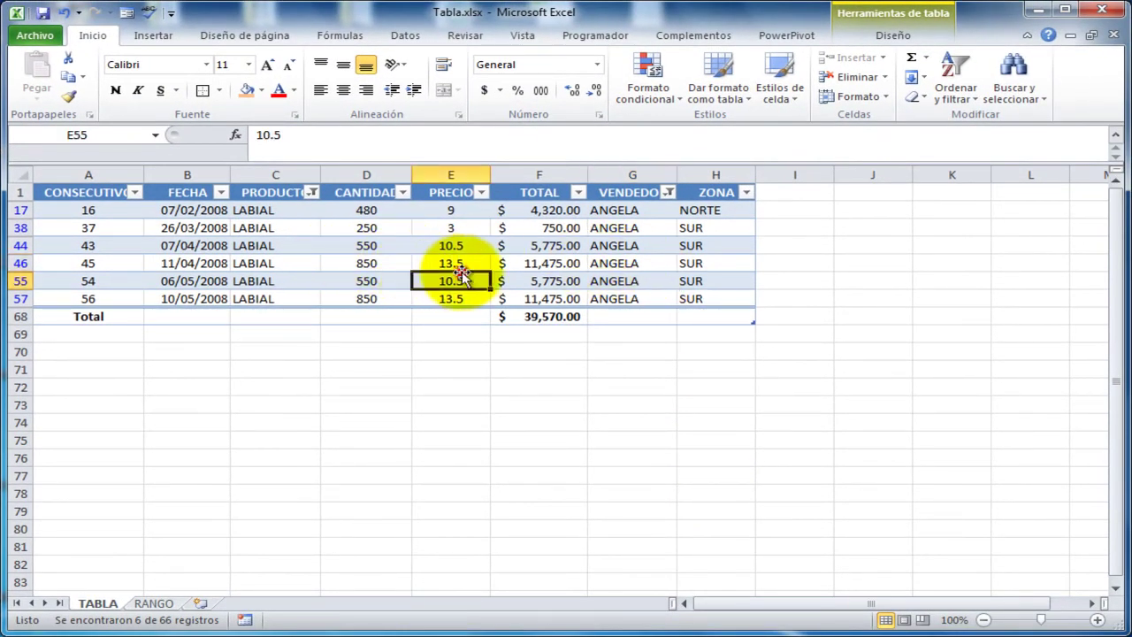
{"action": "left_click", "coordinate": [544, 281]}
{"action": "left_click", "coordinate": [403, 40]}
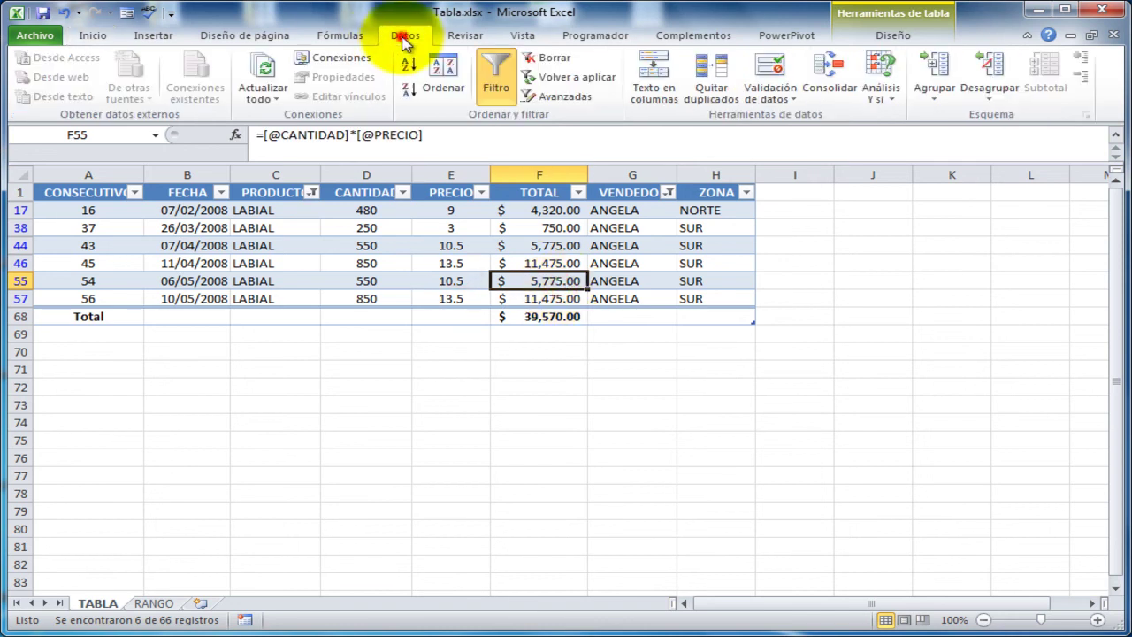
{"action": "left_click", "coordinate": [553, 58]}
{"action": "scroll", "coordinate": [622, 404], "scroll_direction": "down", "scroll_amount": 15}
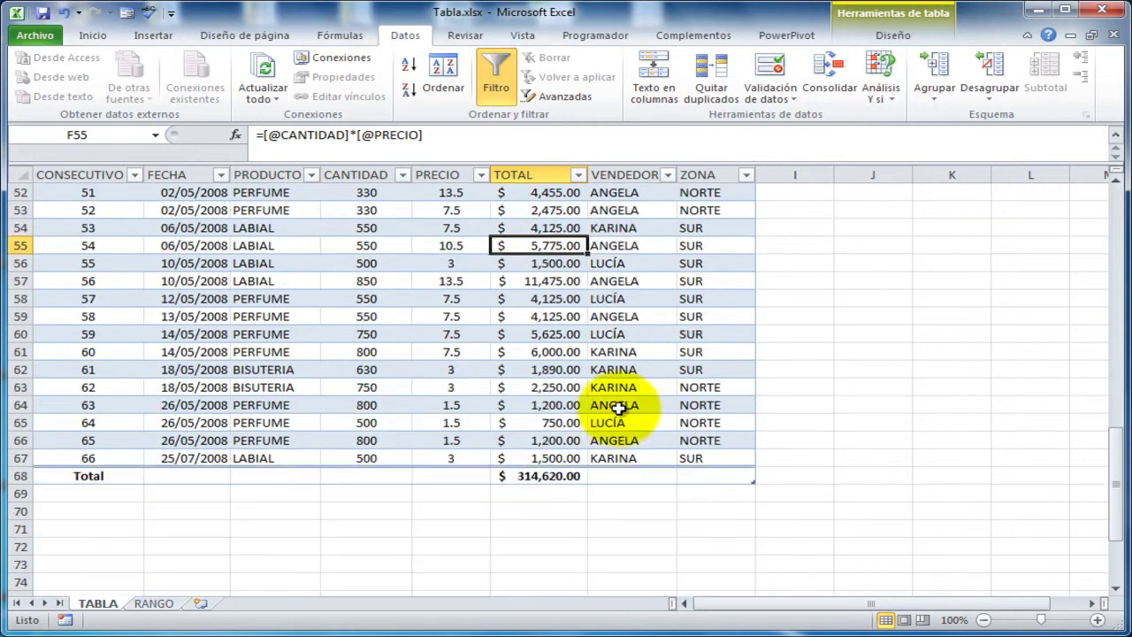
{"action": "scroll", "coordinate": [619, 411], "scroll_direction": "up", "scroll_amount": 5}
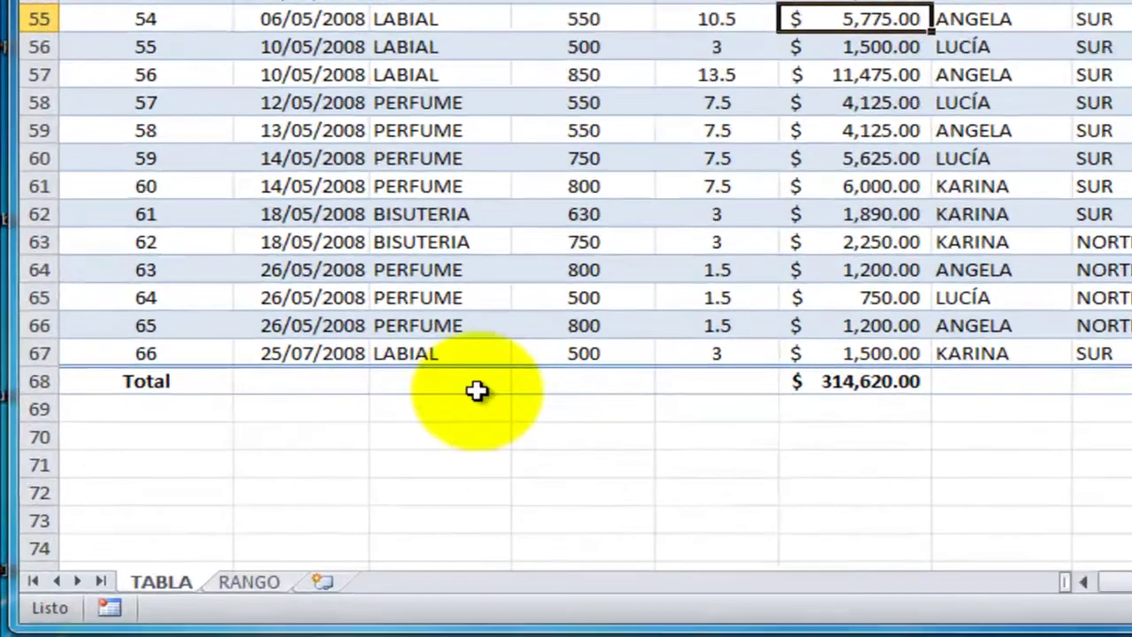
- Add a Cuenta calculation to the PRODUCTO cell of the total row and check the row's other cells
{"action": "left_click", "coordinate": [290, 475]}
{"action": "left_click", "coordinate": [557, 363]}
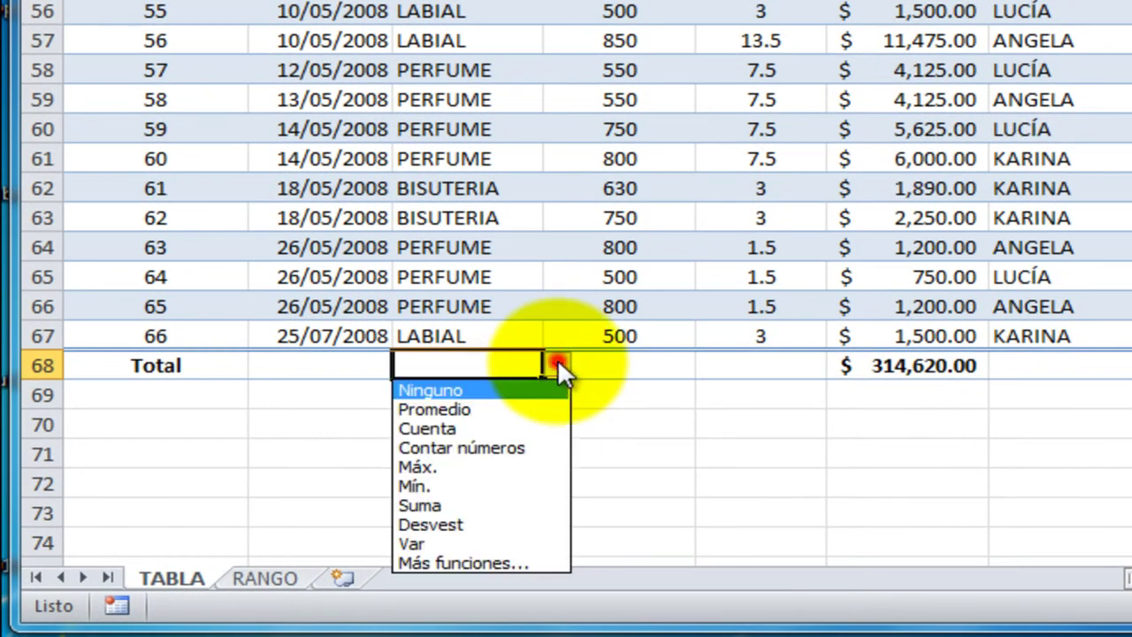
{"action": "left_click", "coordinate": [511, 428]}
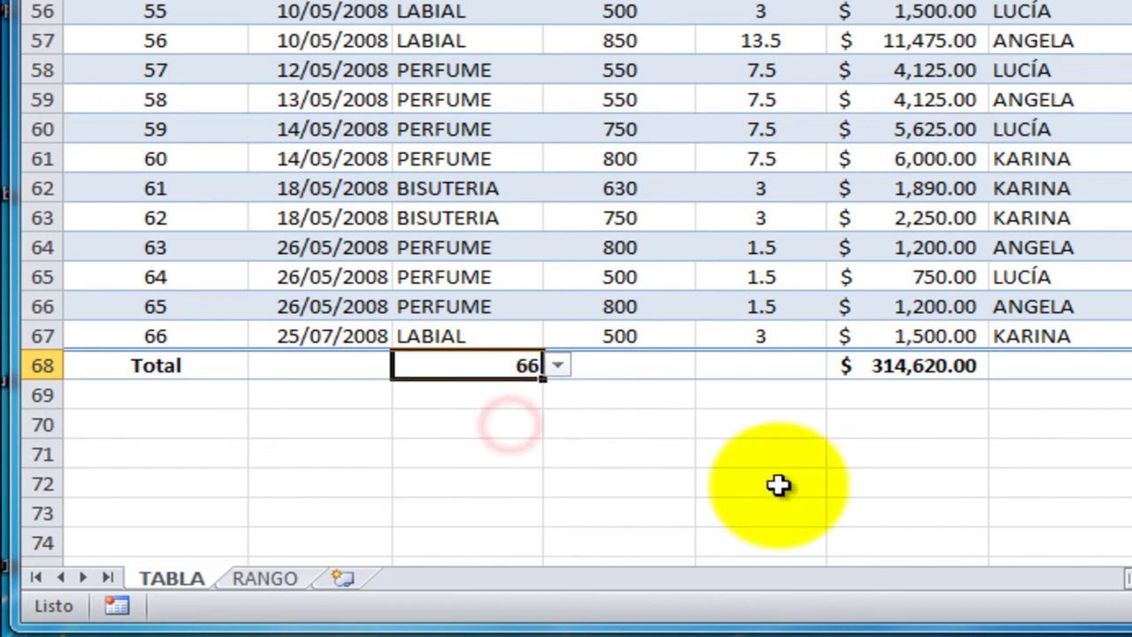
{"action": "left_click", "coordinate": [638, 365]}
{"action": "left_click", "coordinate": [790, 364]}
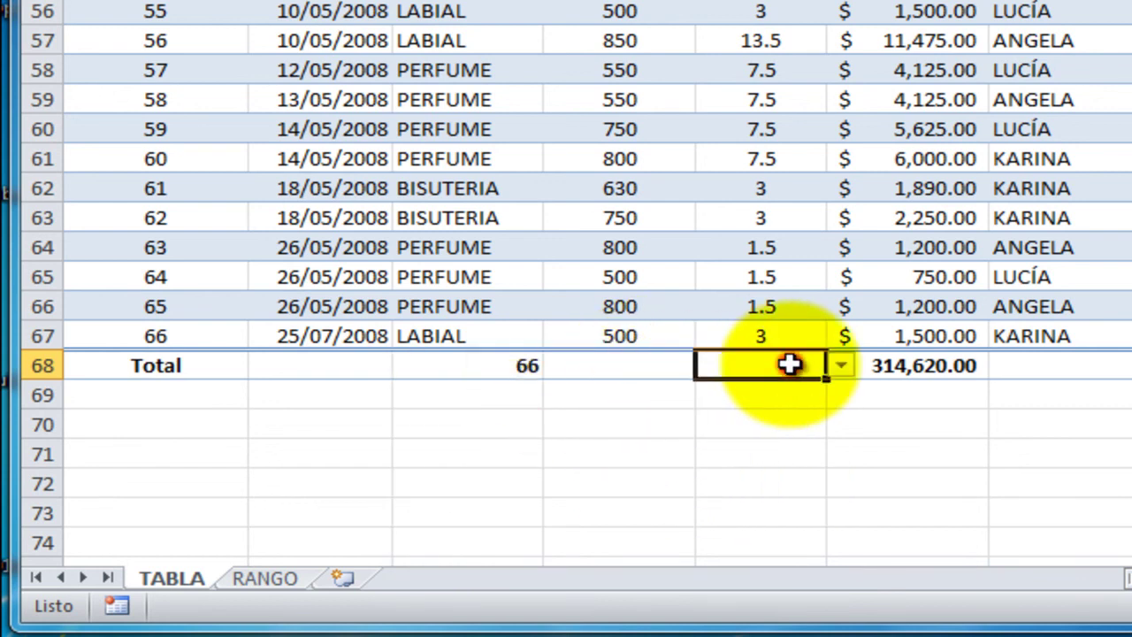
{"action": "left_click", "coordinate": [1131, 370]}
- View the additional functions offered for the PRODUCTO total through Más funciones and dismiss them without inserting one
{"action": "left_click", "coordinate": [446, 374]}
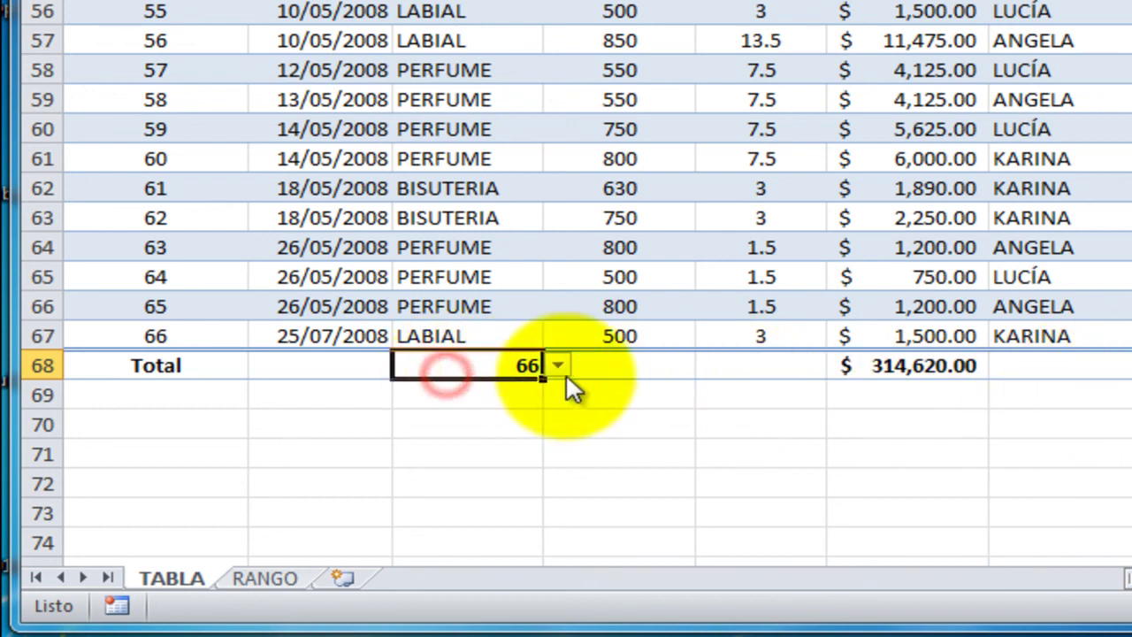
{"action": "left_click", "coordinate": [559, 366]}
{"action": "left_click", "coordinate": [498, 561]}
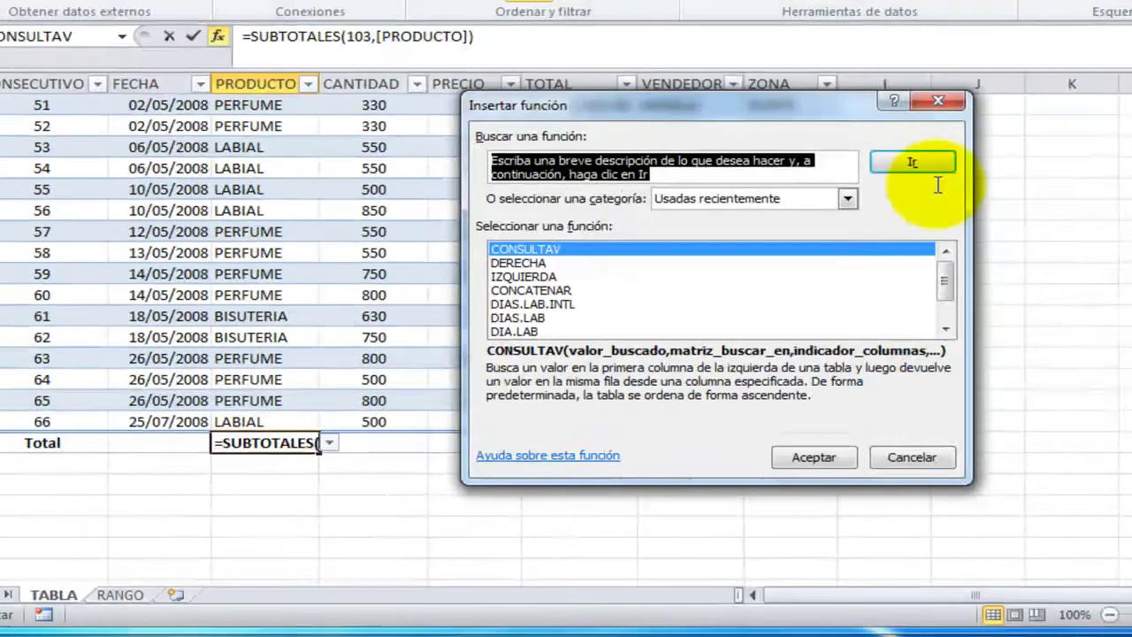
{"action": "left_click", "coordinate": [818, 457]}
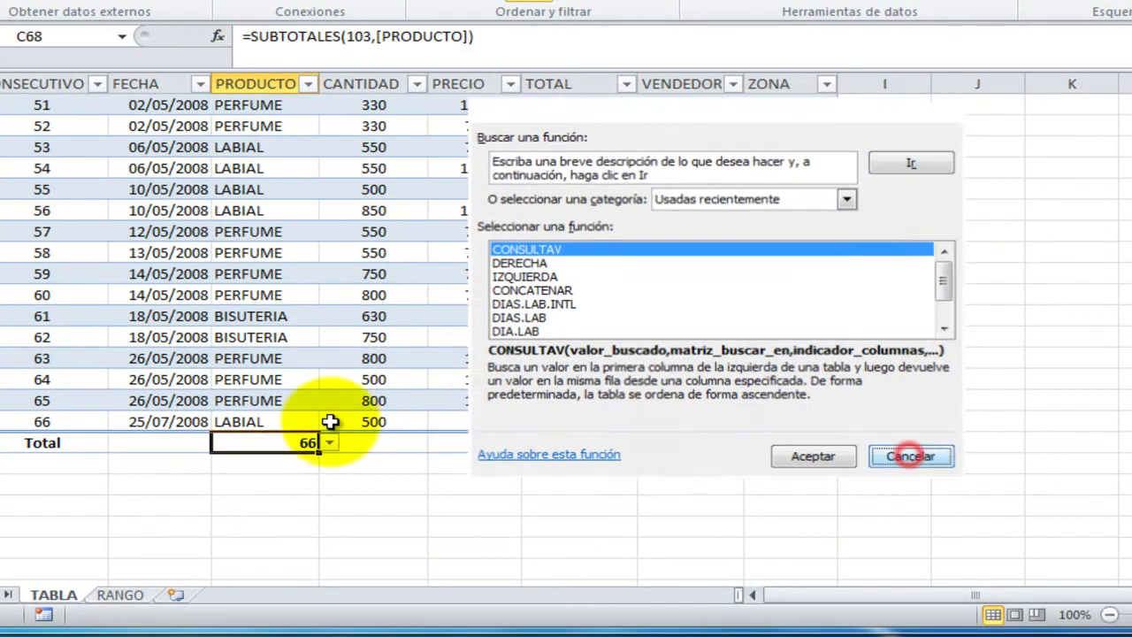
{"action": "left_click", "coordinate": [489, 528]}
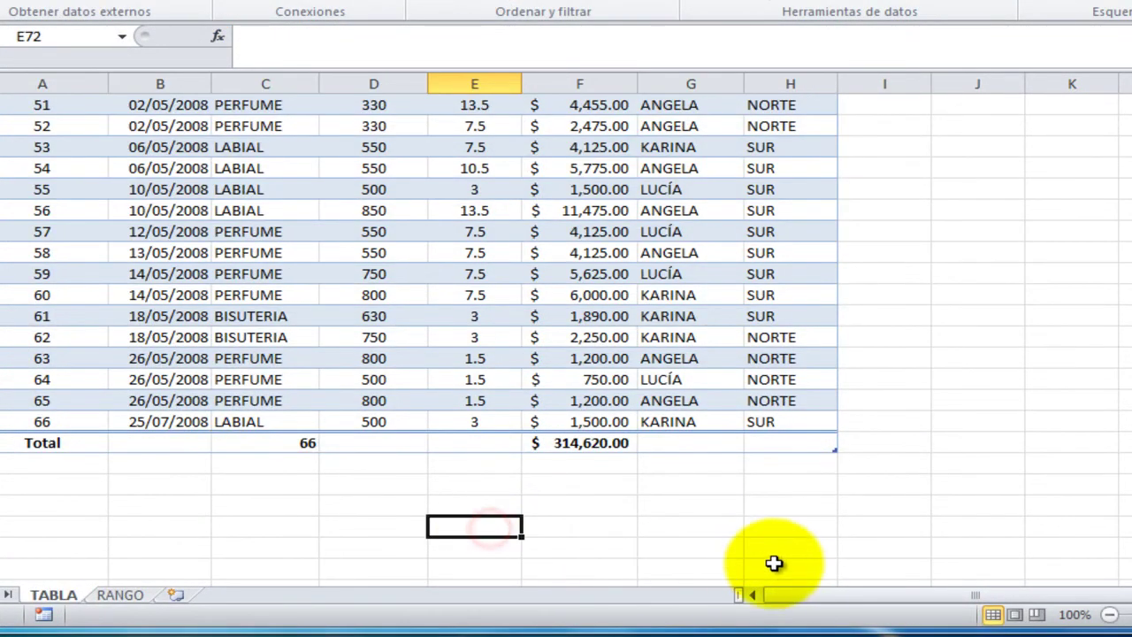
- Delete the count from the PRODUCTO cell of the total row
{"action": "left_click", "coordinate": [296, 440]}
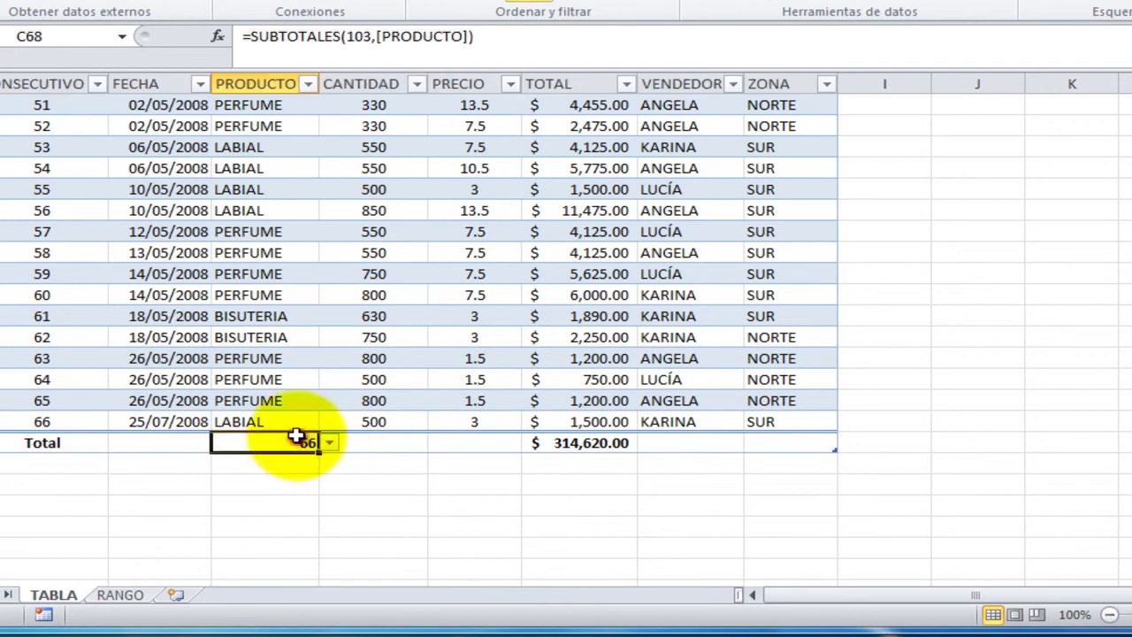
{"action": "left_click", "coordinate": [447, 528]}
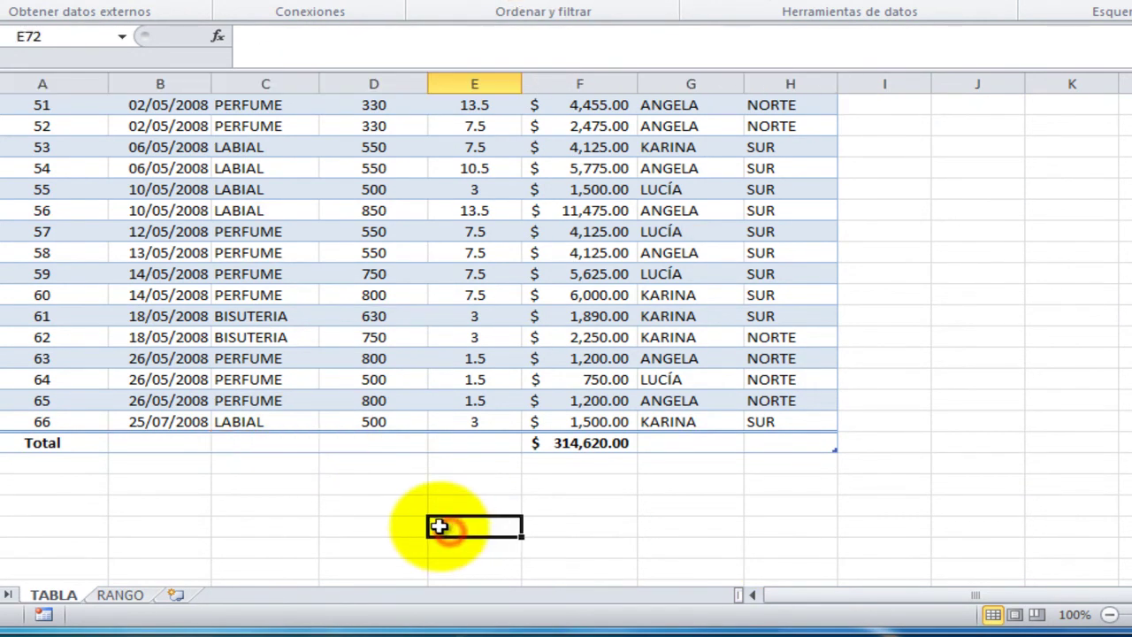
- Add two blank records to the table between its last record and the total row
{"action": "left_click", "coordinate": [810, 422]}
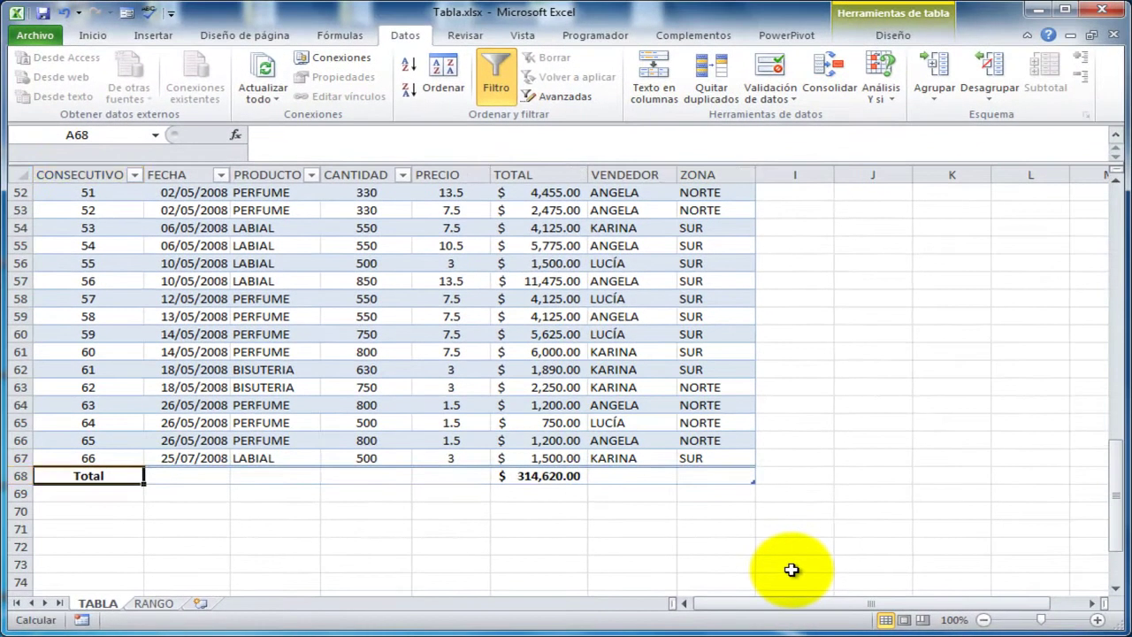
{"action": "key", "text": "Tab"}
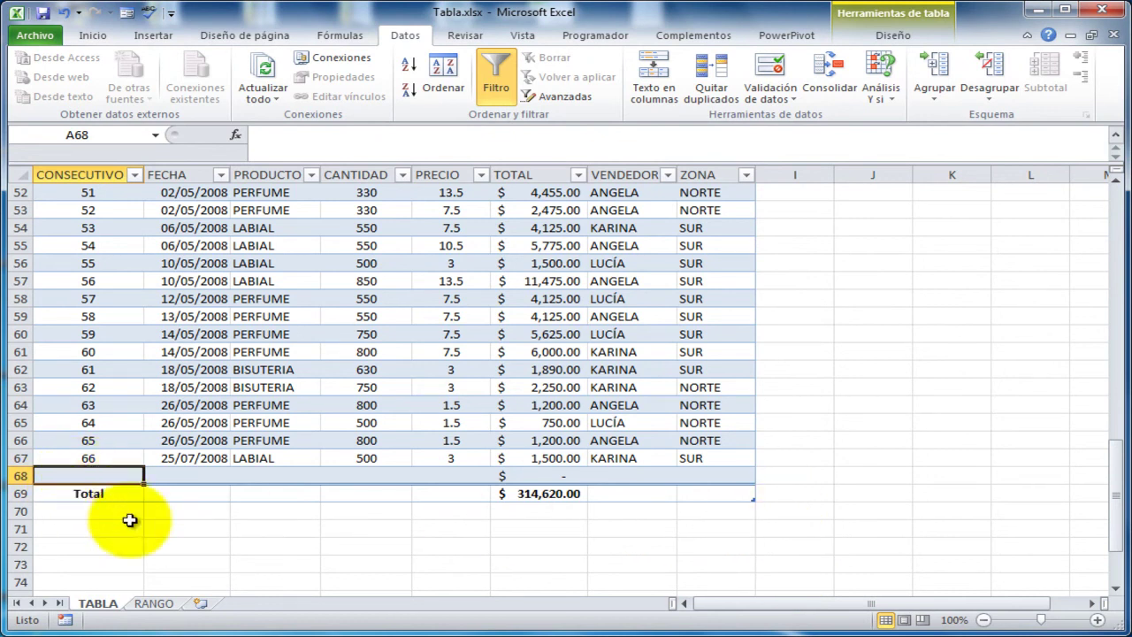
{"action": "left_click", "coordinate": [733, 478]}
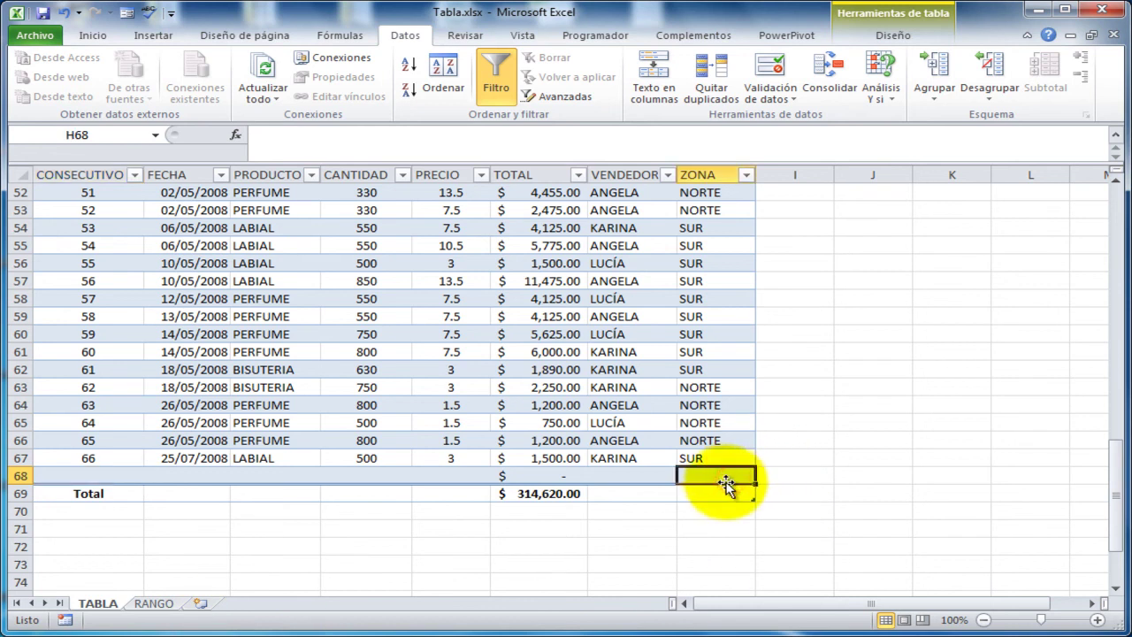
{"action": "key", "text": "Tab"}
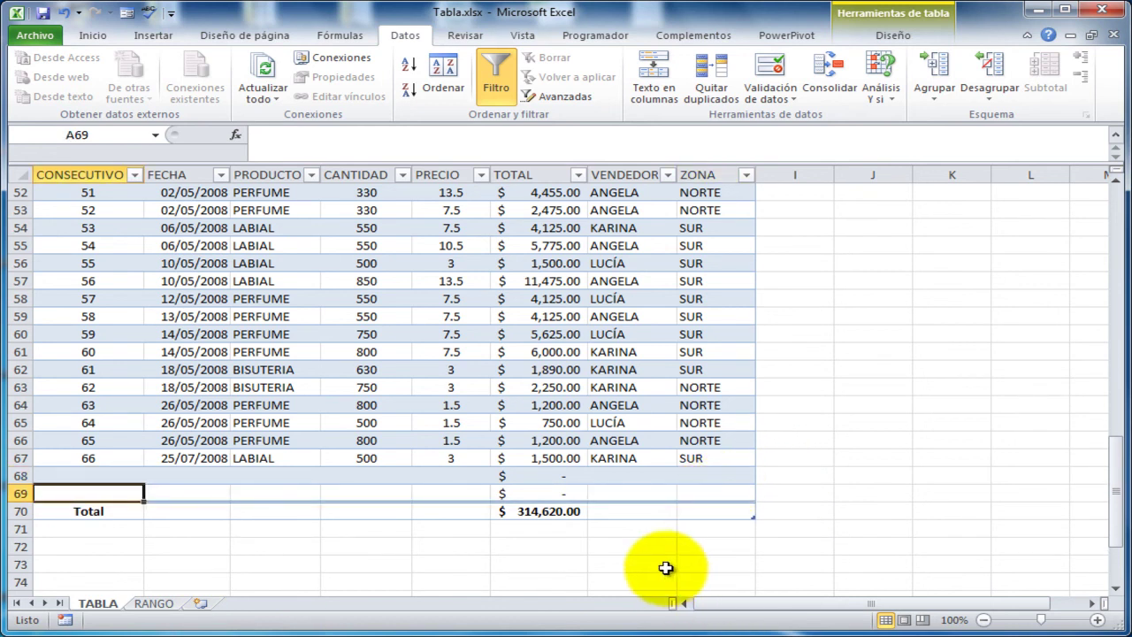
- Delete the blank rows 68 and 69 above the total row
{"action": "left_click_drag", "start_coordinate": [14, 478], "coordinate": [20, 494]}
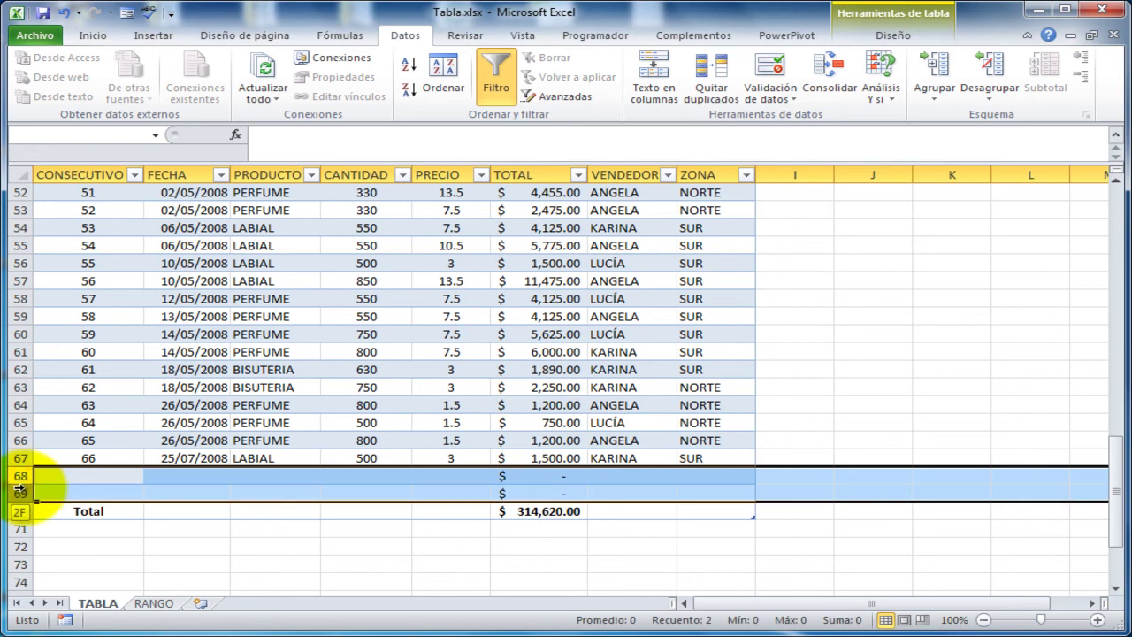
{"action": "right_click", "coordinate": [24, 493]}
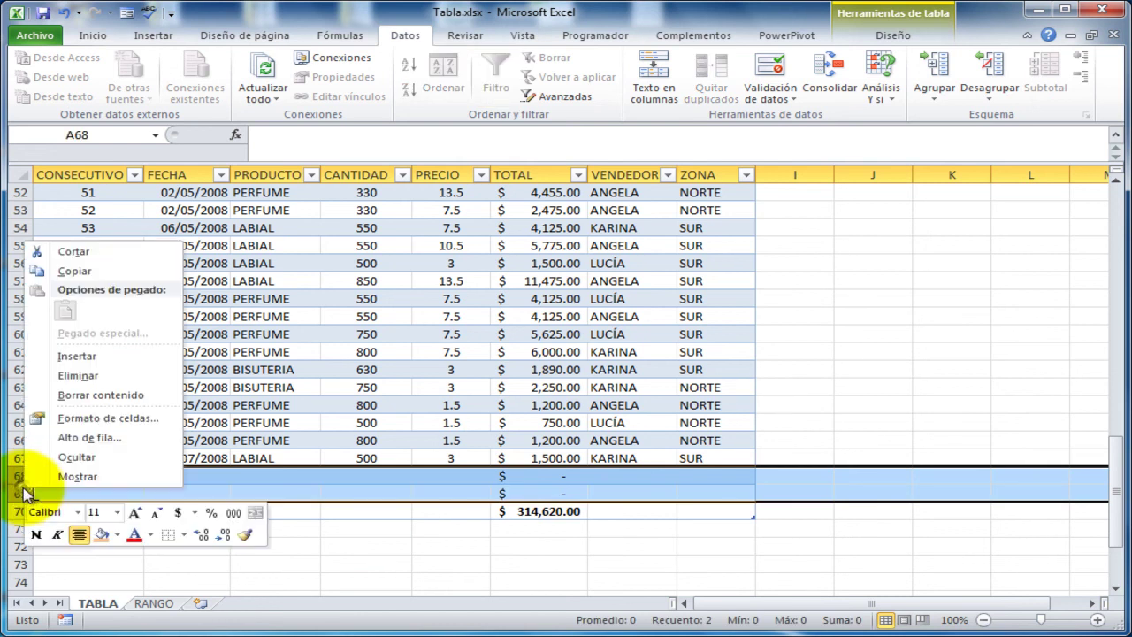
{"action": "left_click", "coordinate": [78, 376]}
{"action": "left_click", "coordinate": [682, 541]}
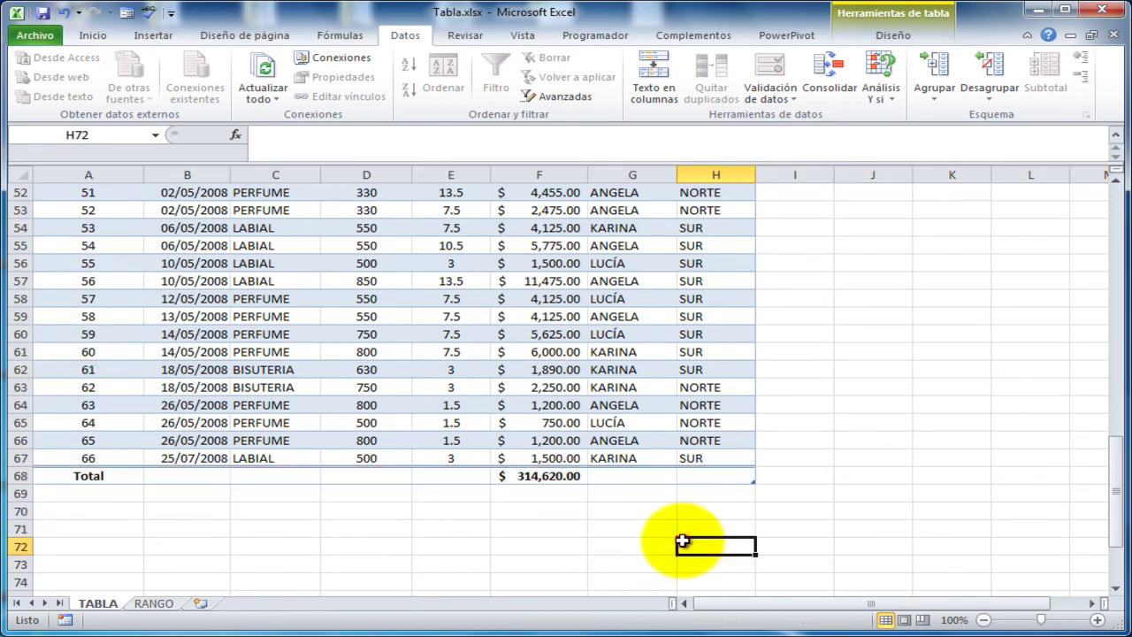
- Inspect the subtotal formula in F68 and return to the first records of the table
{"action": "left_click", "coordinate": [655, 439]}
{"action": "left_click", "coordinate": [569, 475]}
{"action": "scroll", "coordinate": [695, 445], "scroll_direction": "up", "scroll_amount": 15}
{"action": "scroll", "coordinate": [664, 424], "scroll_direction": "up", "scroll_amount": 2}
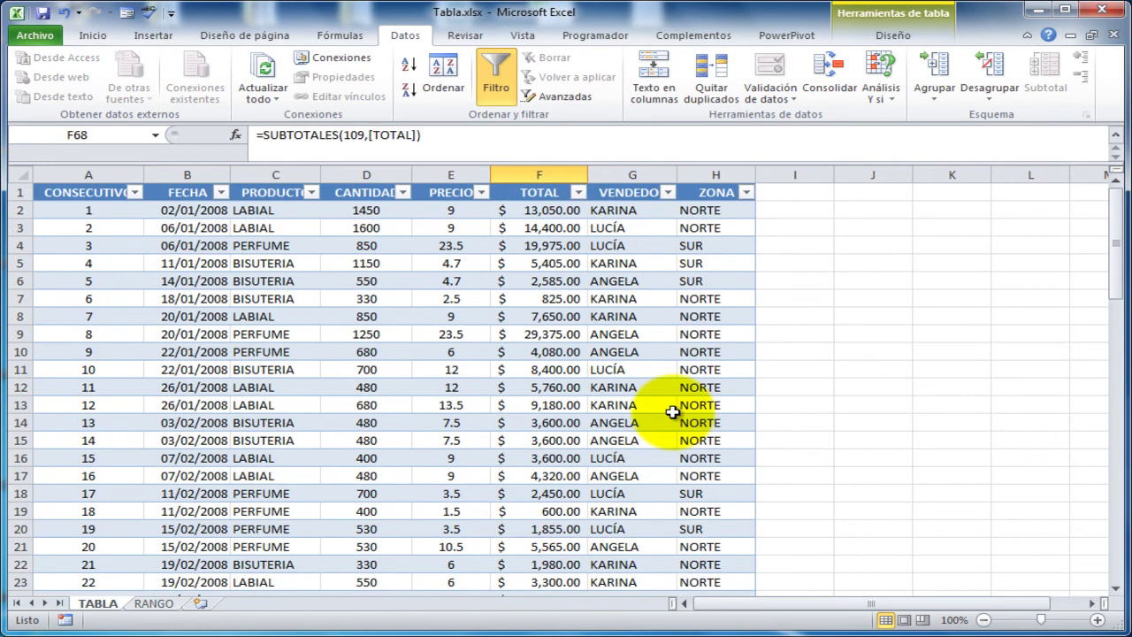
- Examine the table's records on the TABLA sheet down to the total row
{"action": "left_click", "coordinate": [620, 372]}
{"action": "scroll", "coordinate": [619, 372], "scroll_direction": "down", "scroll_amount": 7}
{"action": "scroll", "coordinate": [619, 376], "scroll_direction": "down", "scroll_amount": 14}
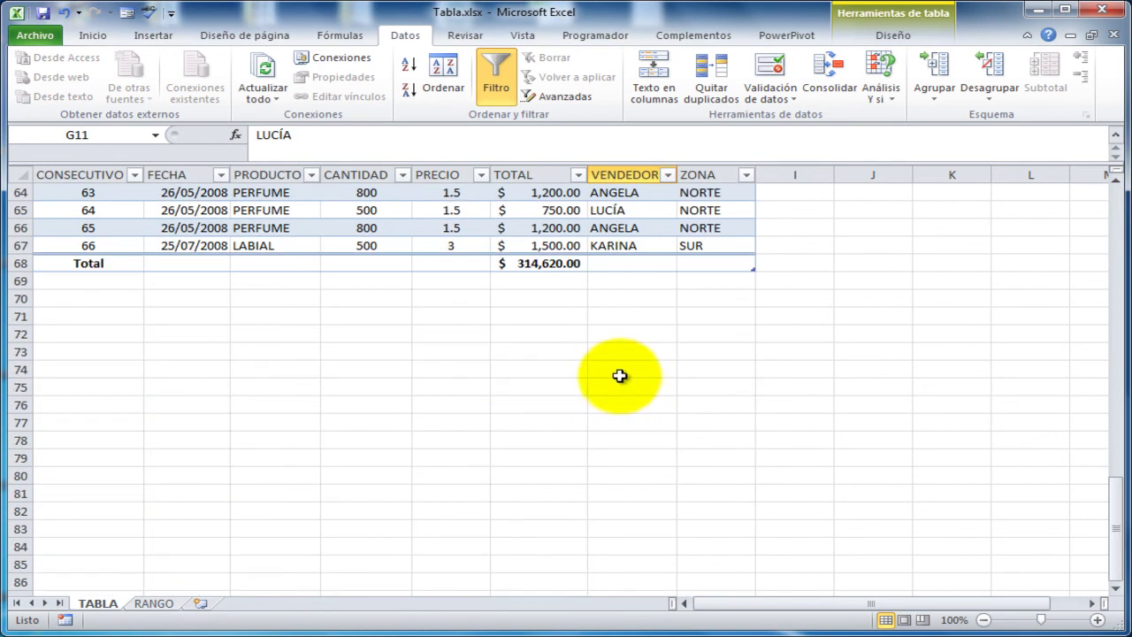
{"action": "scroll", "coordinate": [619, 379], "scroll_direction": "up", "scroll_amount": 14}
{"action": "scroll", "coordinate": [624, 392], "scroll_direction": "up", "scroll_amount": 1}
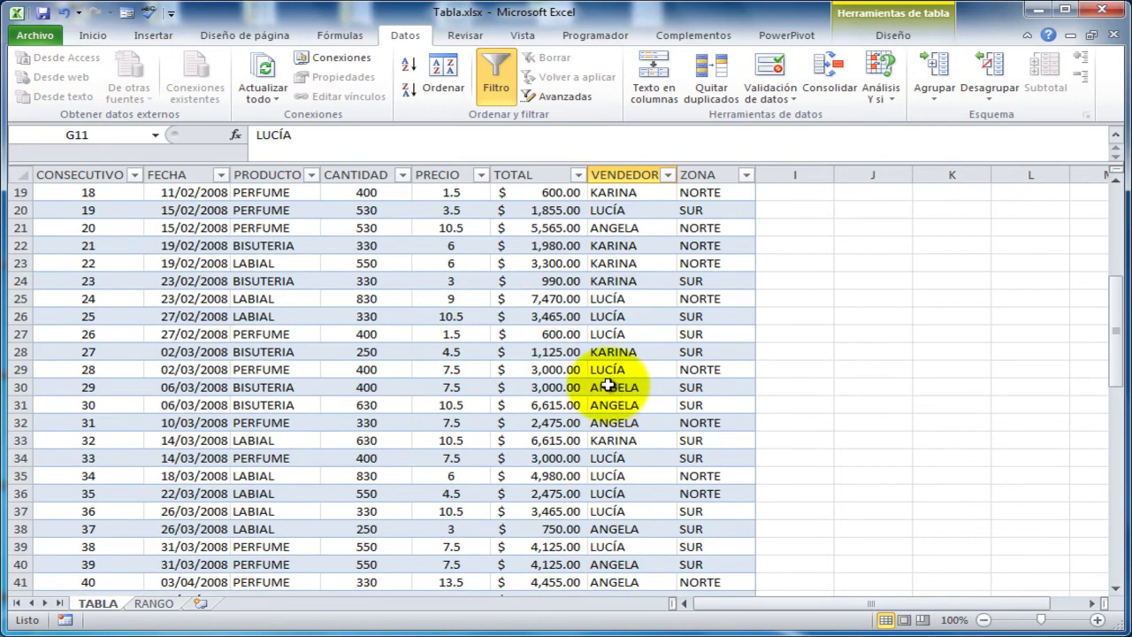
{"action": "scroll", "coordinate": [610, 381], "scroll_direction": "up", "scroll_amount": 4}
- Clear the PRODUCTO filter from the plain range on the RANGO sheet
{"action": "left_click", "coordinate": [158, 604]}
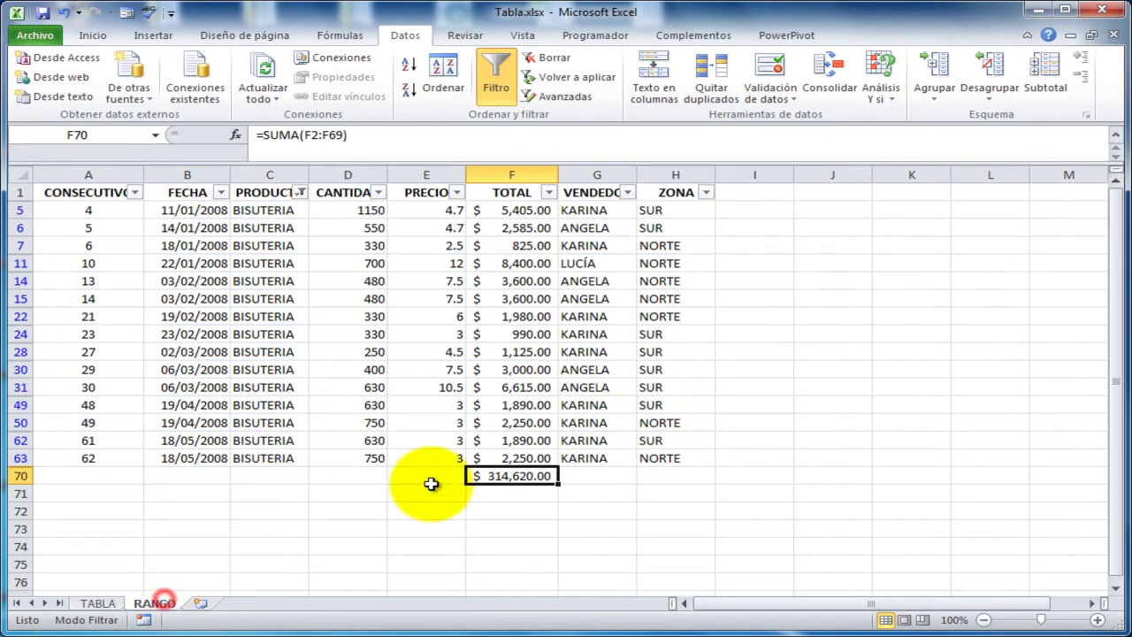
{"action": "left_click", "coordinate": [641, 417]}
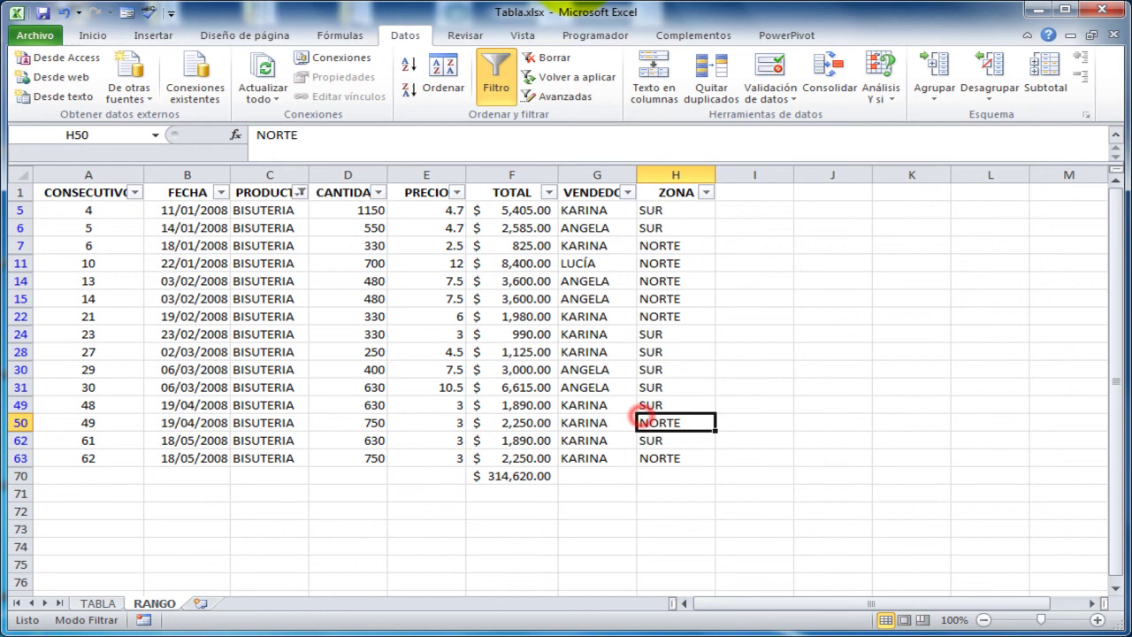
{"action": "left_click", "coordinate": [551, 59]}
- Return to the TABLA sheet and examine its TOTAL formulas, total row and BISUTERIA records
{"action": "left_click", "coordinate": [99, 601]}
{"action": "left_click", "coordinate": [543, 404]}
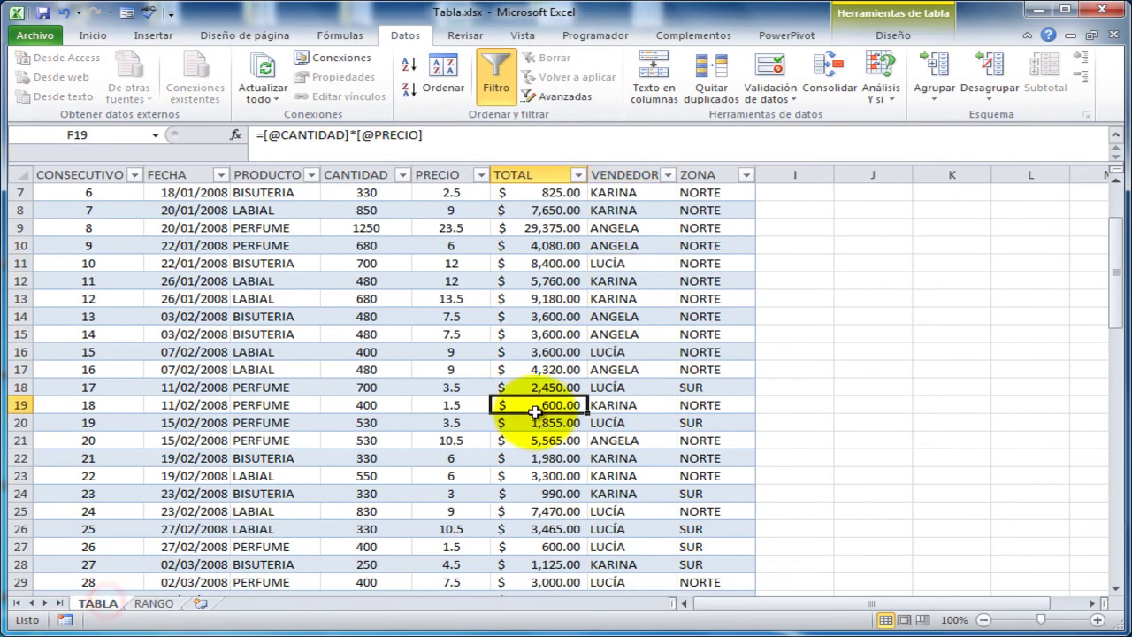
{"action": "scroll", "coordinate": [557, 424], "scroll_direction": "up", "scroll_amount": 2}
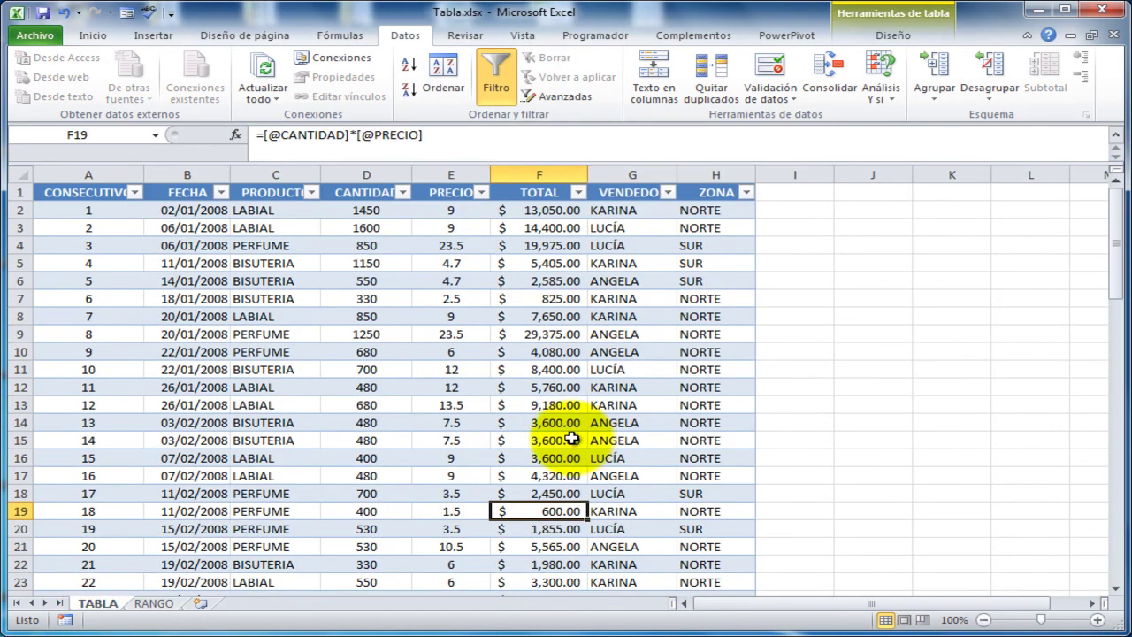
{"action": "scroll", "coordinate": [566, 436], "scroll_direction": "down", "scroll_amount": 19}
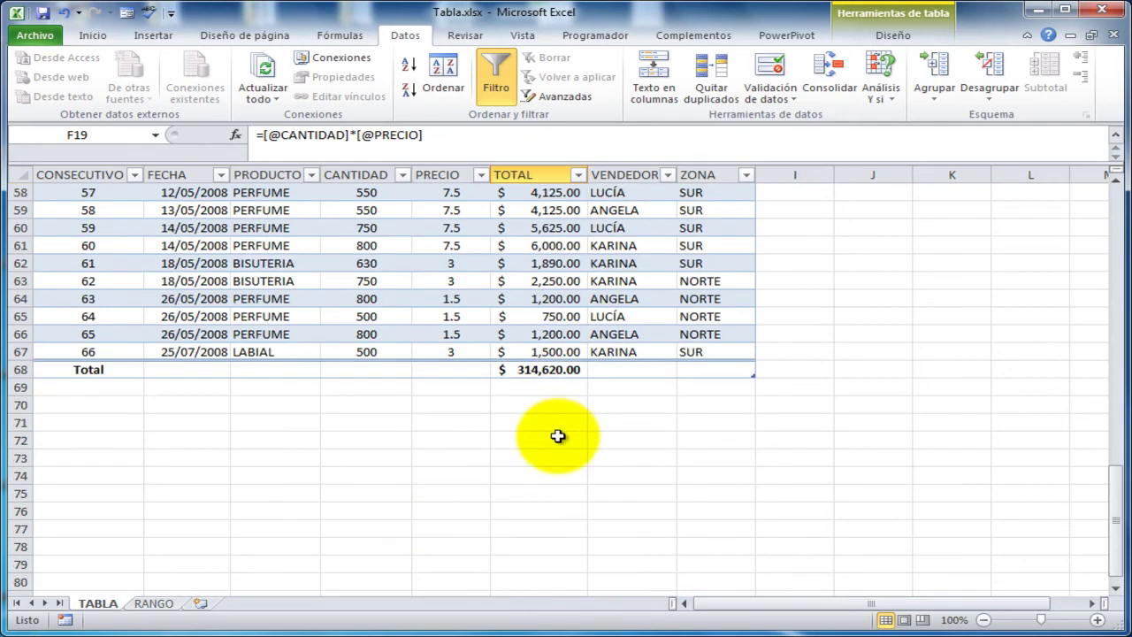
{"action": "scroll", "coordinate": [557, 434], "scroll_direction": "up", "scroll_amount": 6}
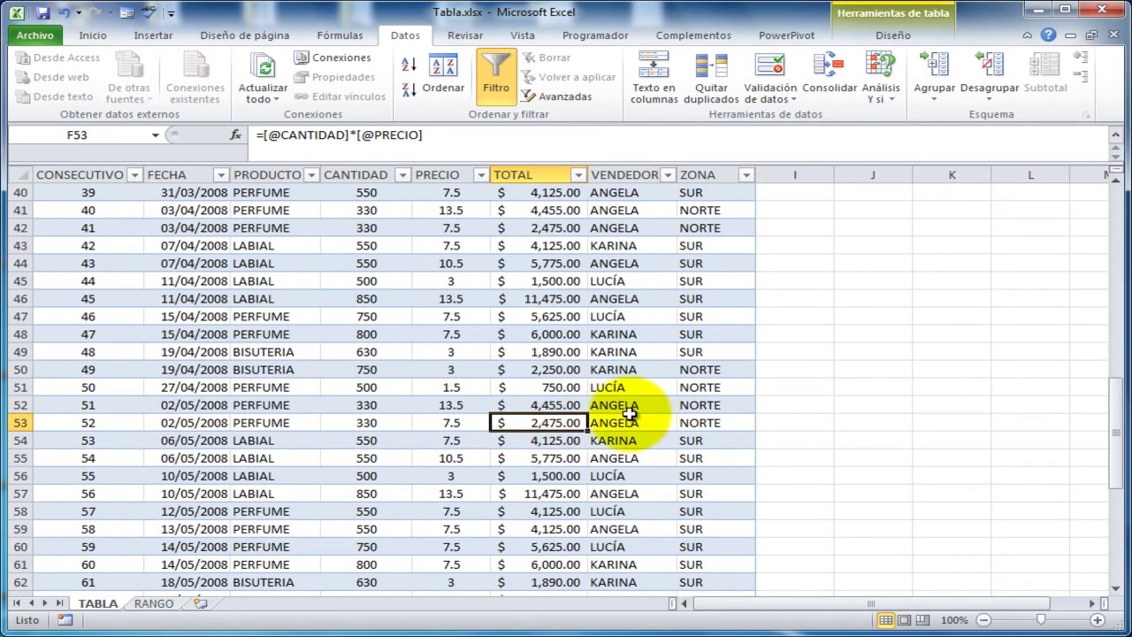
{"action": "left_click", "coordinate": [266, 370]}
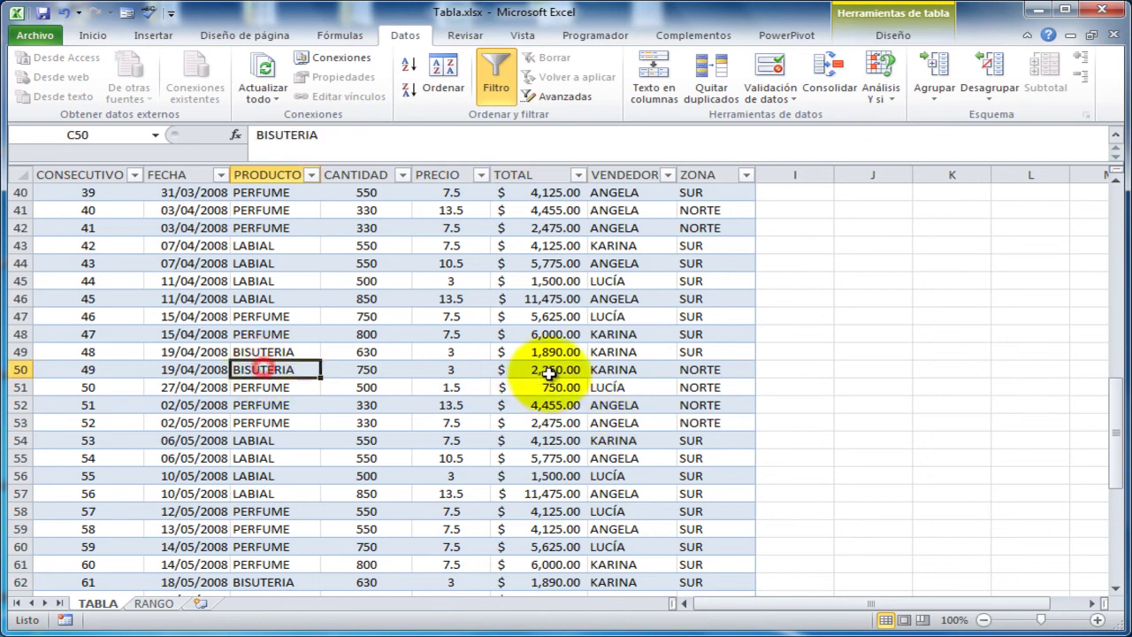
{"action": "scroll", "coordinate": [544, 377], "scroll_direction": "down", "scroll_amount": 5}
{"action": "scroll", "coordinate": [544, 378], "scroll_direction": "up", "scroll_amount": 11}
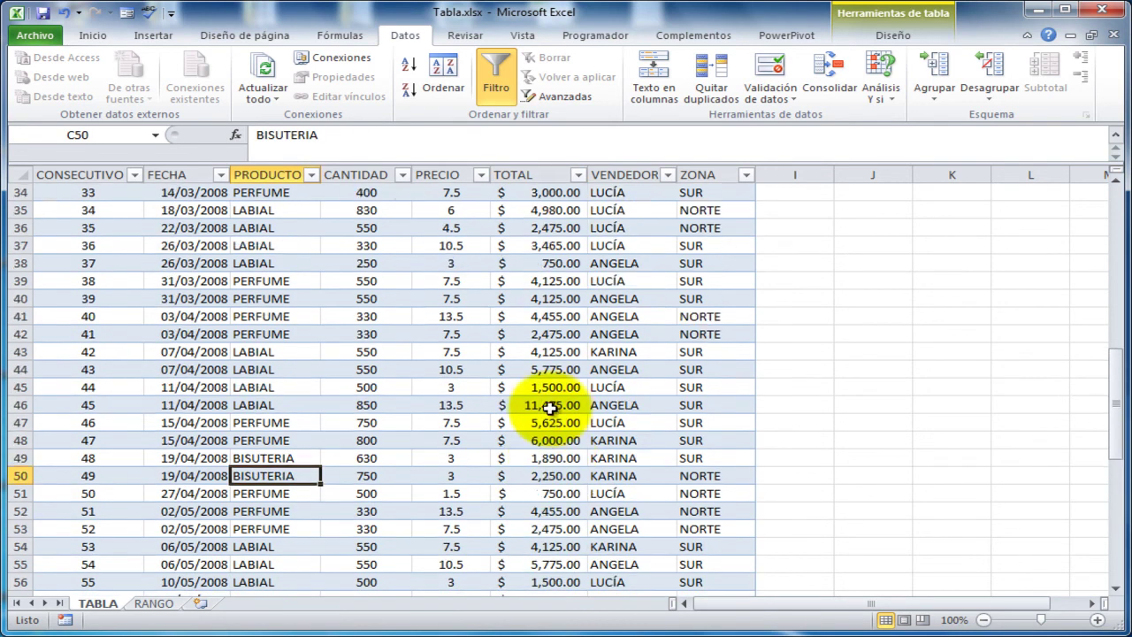
- Compare the TOTAL formula in F15 of the RANGO sheet with those in F11 and F6 of the TABLA sheet
{"action": "left_click", "coordinate": [154, 603]}
{"action": "left_click", "coordinate": [513, 439]}
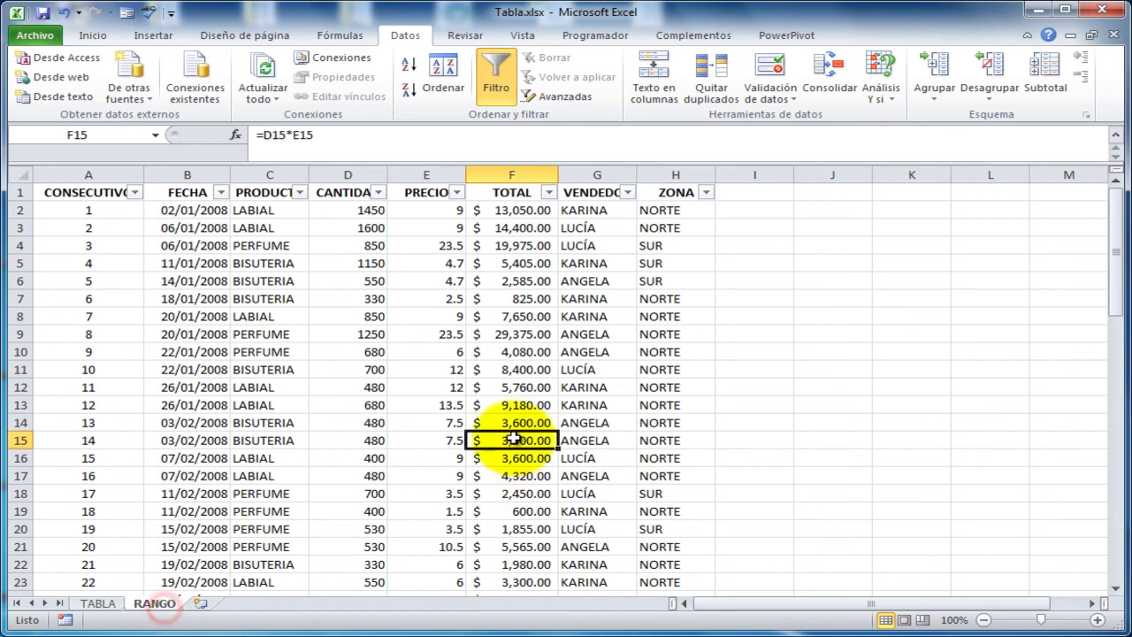
{"action": "left_click", "coordinate": [98, 603]}
{"action": "left_click", "coordinate": [591, 421]}
{"action": "scroll", "coordinate": [590, 422], "scroll_direction": "up", "scroll_amount": 4}
{"action": "scroll", "coordinate": [590, 422], "scroll_direction": "up", "scroll_amount": 3}
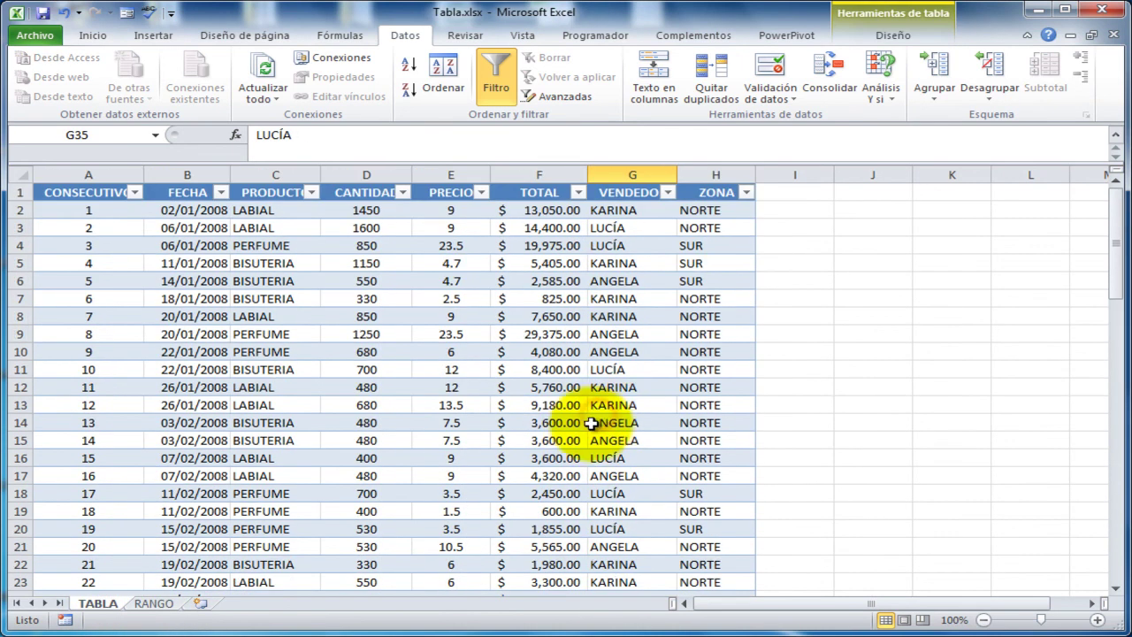
{"action": "left_click", "coordinate": [518, 370]}
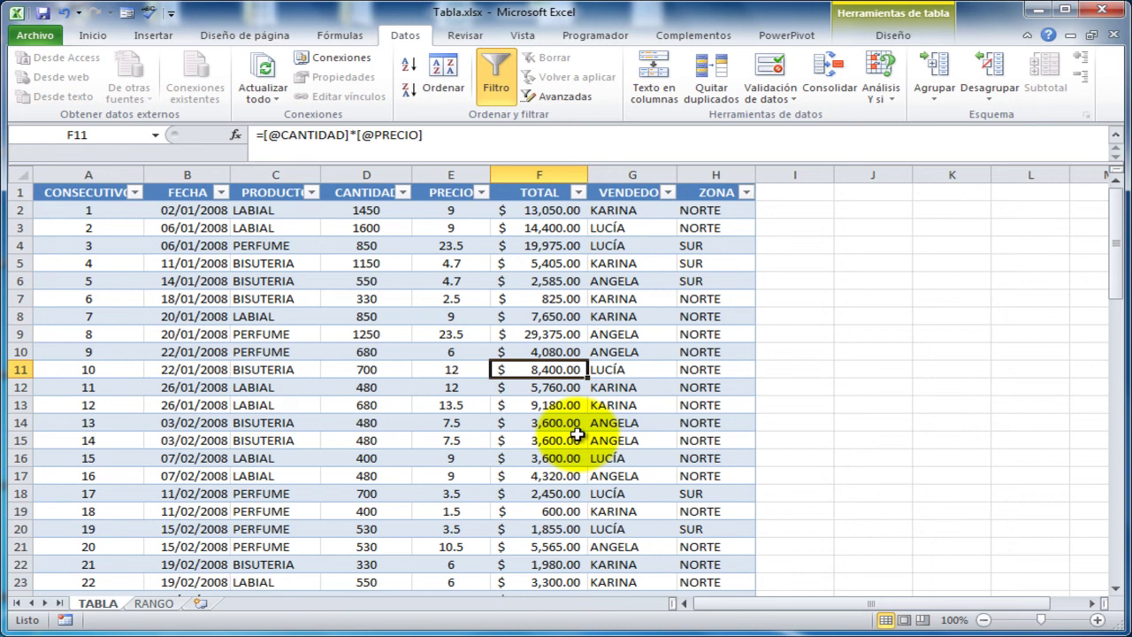
{"action": "left_click", "coordinate": [535, 282]}
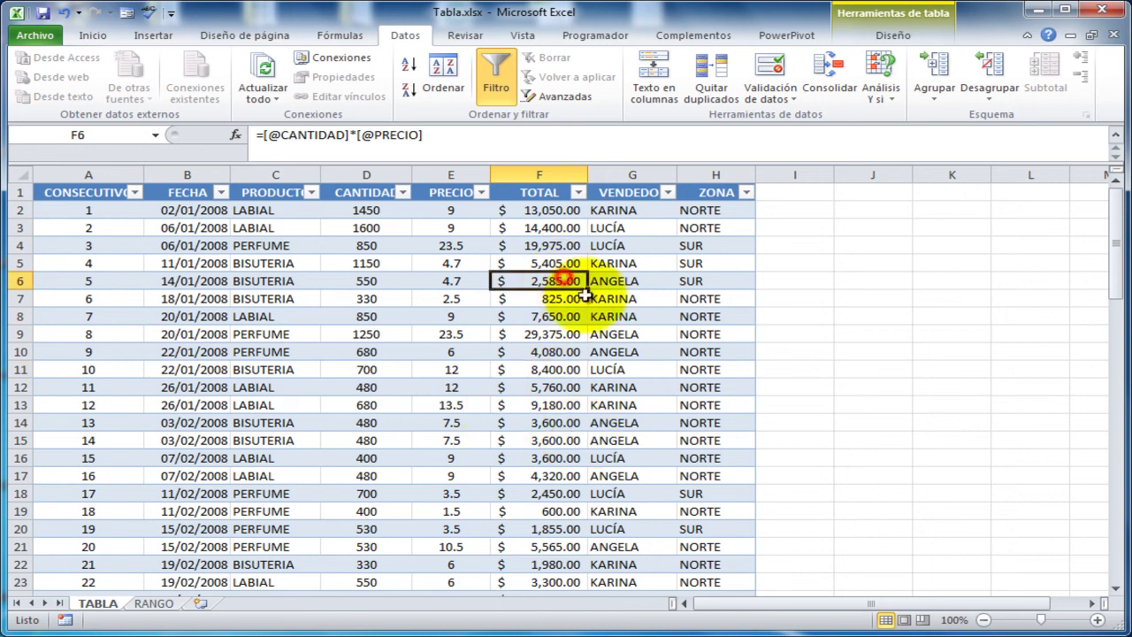